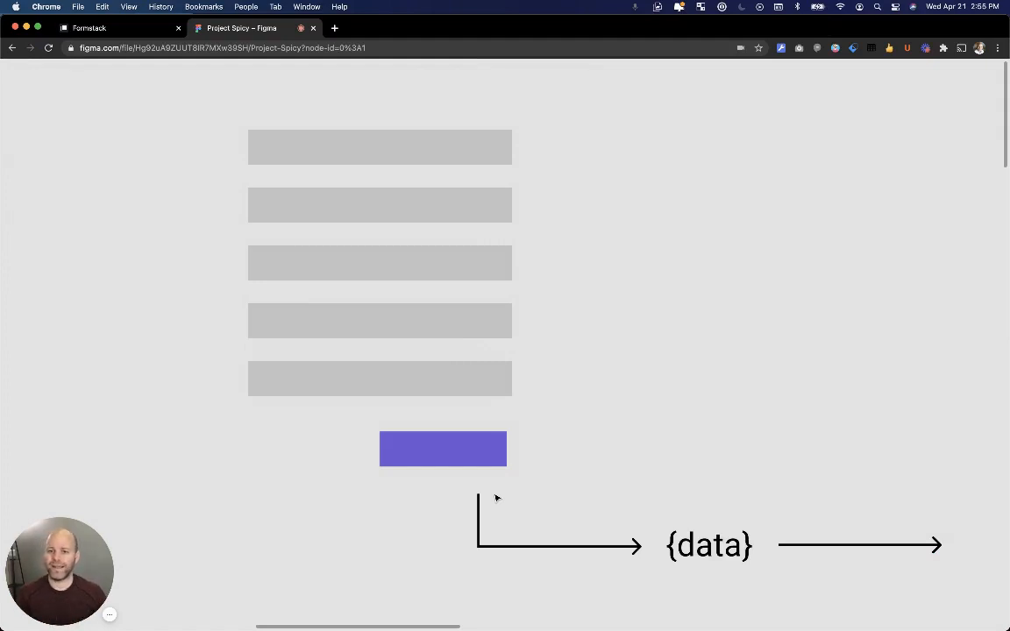
Highlight the group of five grey field bars in the form diagram, and clear the selection.
{"action": "left_click_drag", "start_coordinate": [235, 102], "coordinate": [550, 413]}
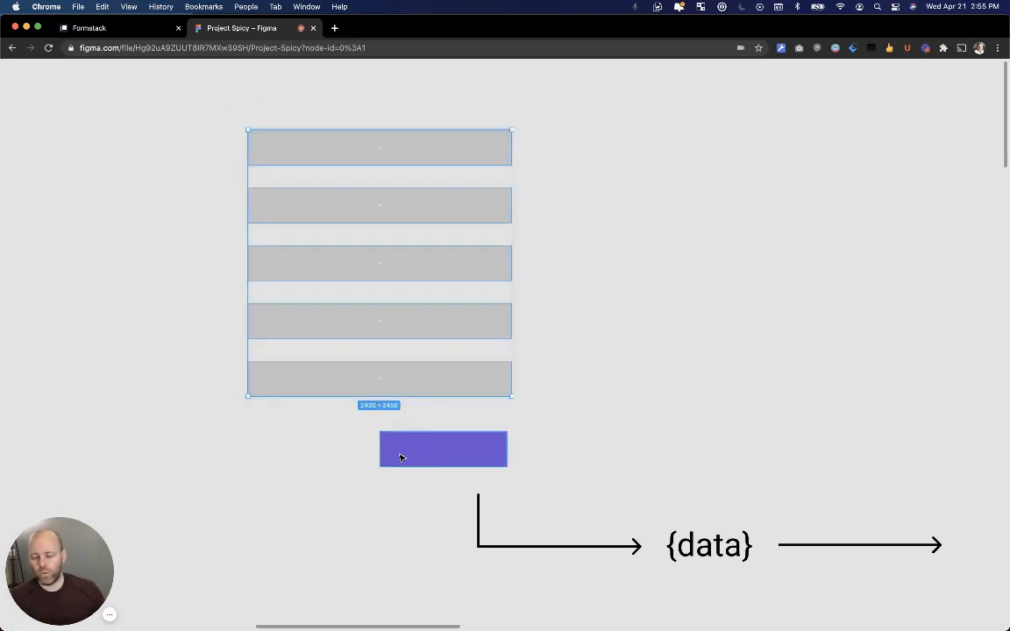
{"action": "left_click", "coordinate": [358, 485]}
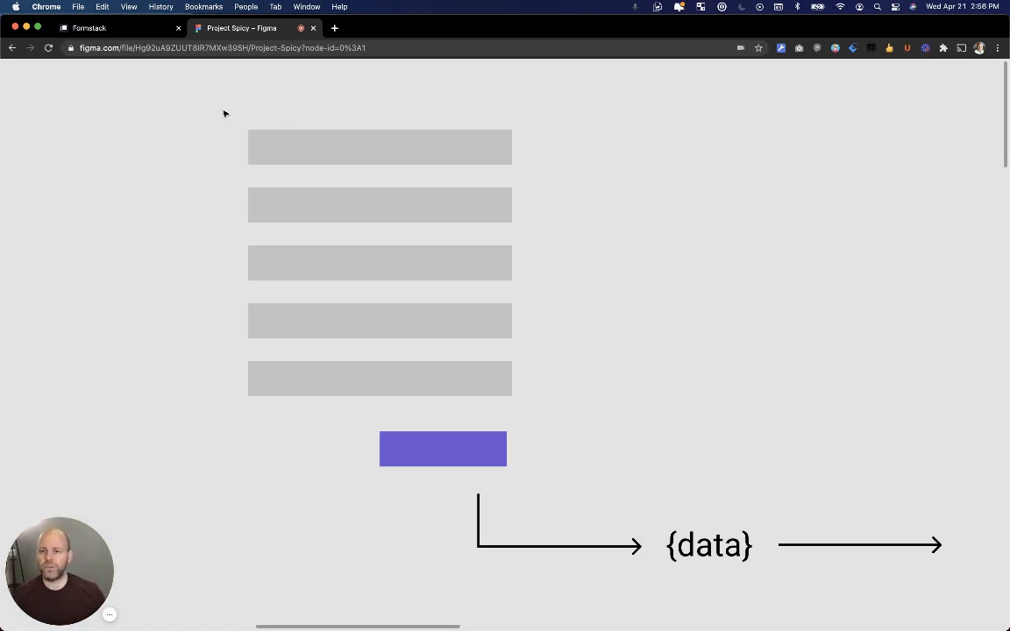
{"action": "left_click_drag", "start_coordinate": [223, 110], "coordinate": [529, 400]}
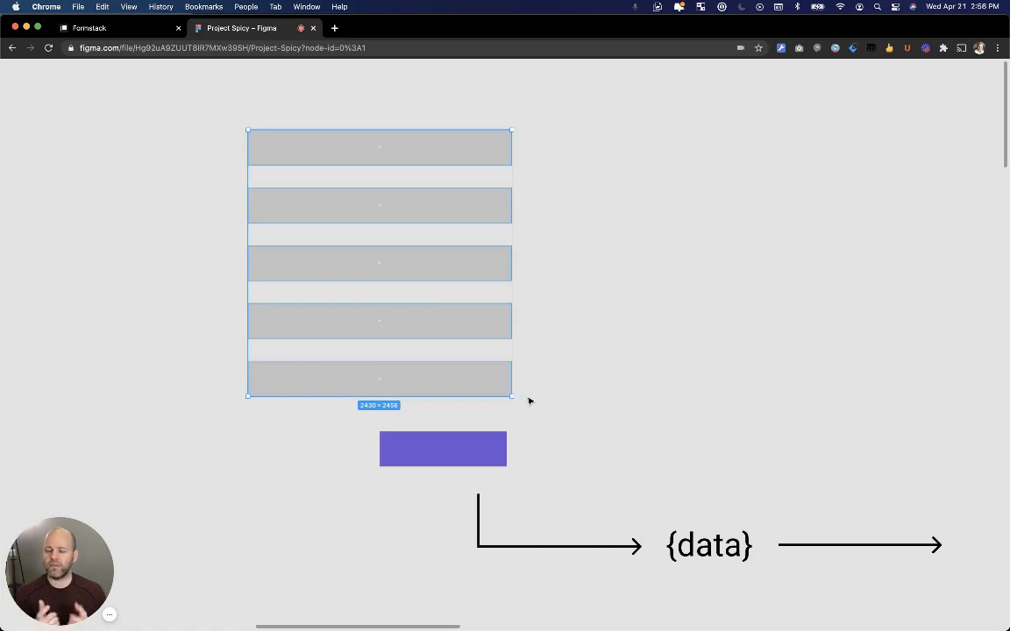
{"action": "left_click", "coordinate": [547, 220]}
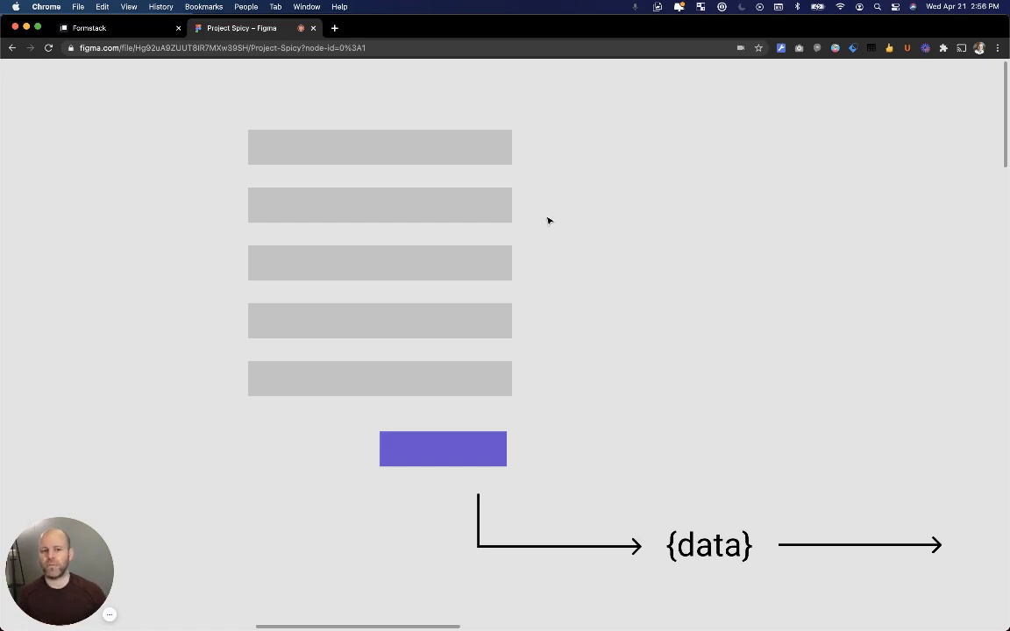
Move the purple button, both arrows and the {data} label down together to open a gap below the five grey bars.
{"action": "scroll", "coordinate": [586, 444], "scroll_direction": "right", "scroll_amount": 5}
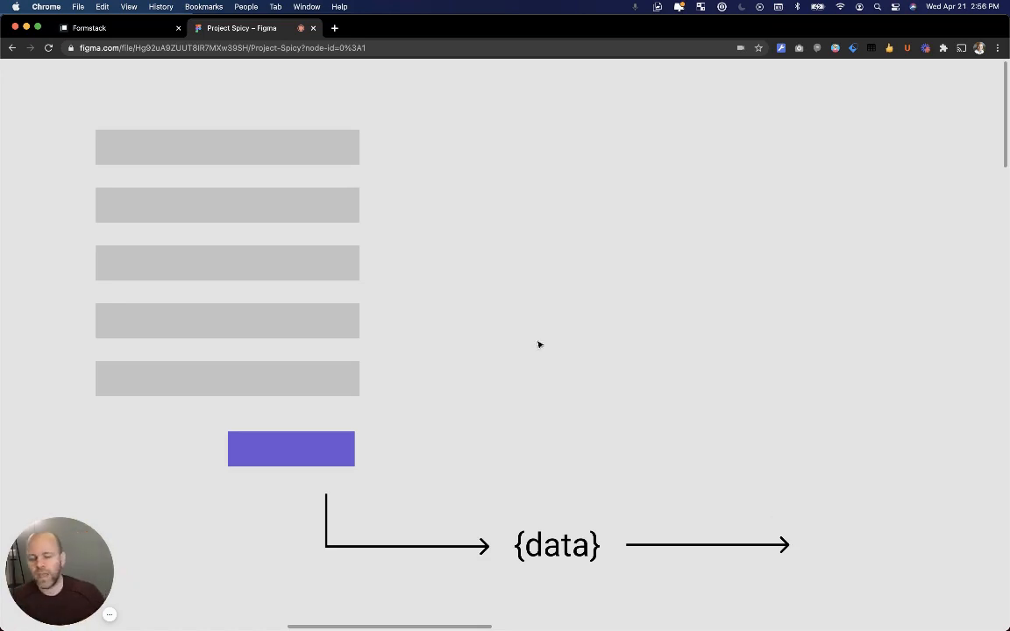
{"action": "scroll", "coordinate": [498, 354], "scroll_direction": "left", "scroll_amount": 3}
{"action": "scroll", "coordinate": [549, 382], "scroll_direction": "down", "scroll_amount": 1}
{"action": "scroll", "coordinate": [549, 381], "scroll_direction": "left", "scroll_amount": 1}
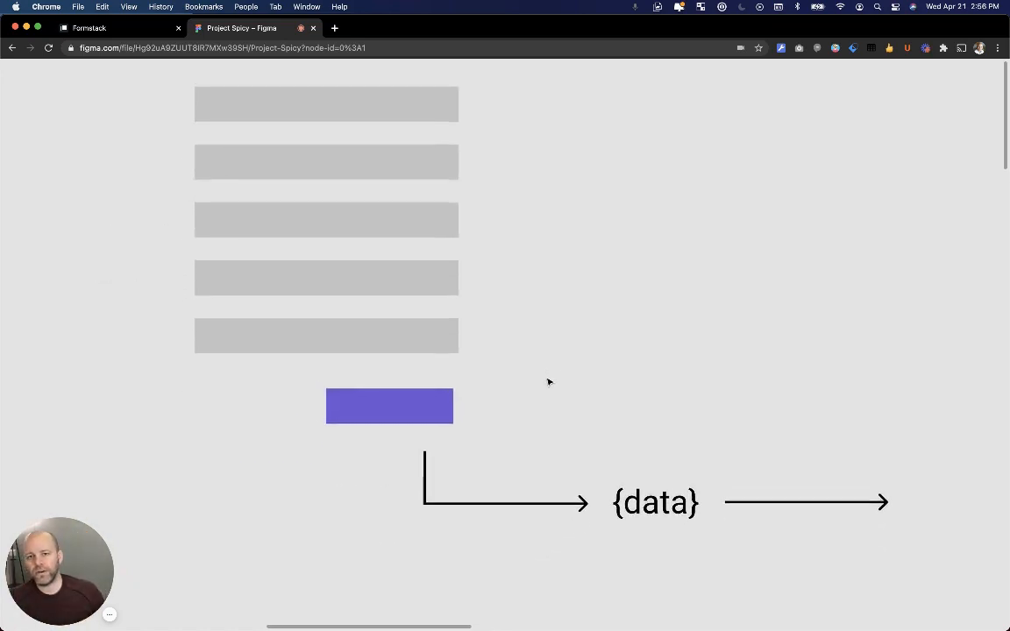
{"action": "scroll", "coordinate": [548, 381], "scroll_direction": "up", "scroll_amount": 1}
{"action": "left_click_drag", "start_coordinate": [285, 401], "coordinate": [933, 595]}
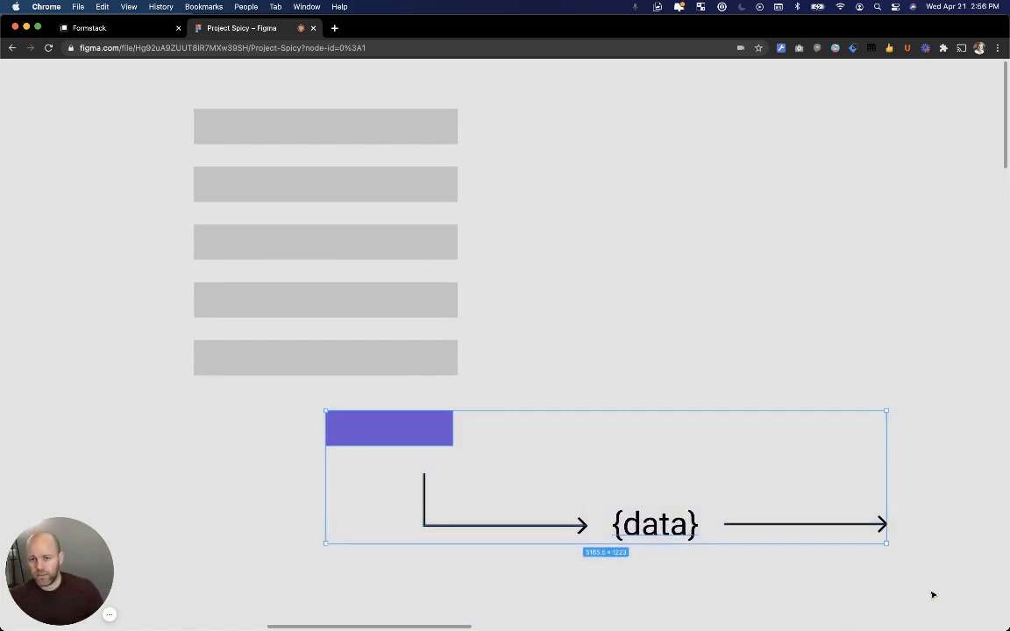
{"action": "left_click_drag", "start_coordinate": [367, 460], "coordinate": [368, 497]}
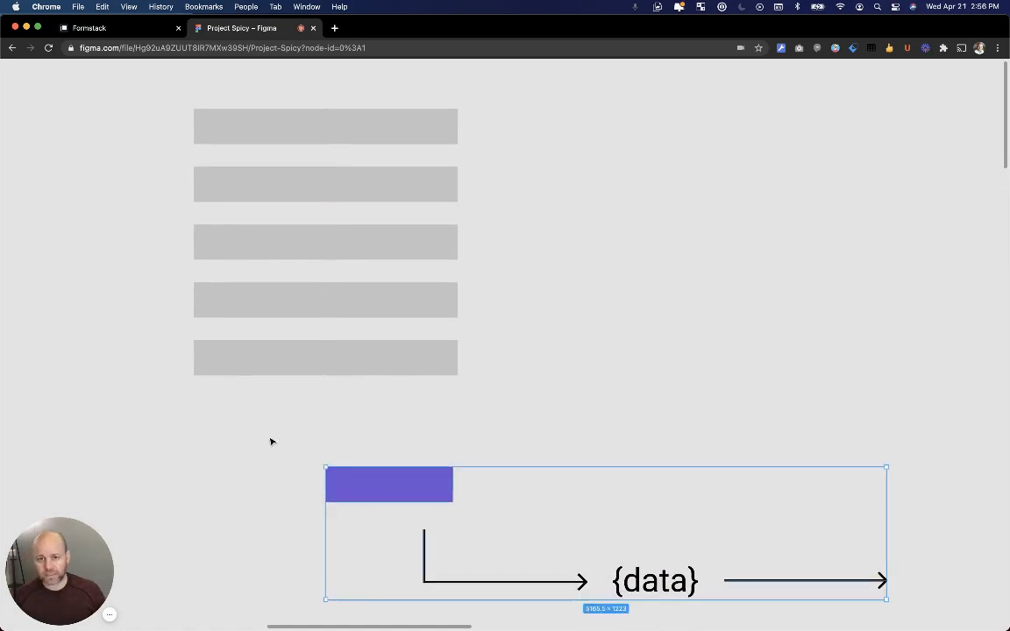
Bring one light grey bar from under the "Wait!" text into the gap, aligned with the five grey bars, and raise the purple button beneath it.
{"action": "scroll", "coordinate": [271, 440], "scroll_direction": "left", "scroll_amount": 3}
{"action": "scroll", "coordinate": [271, 440], "scroll_direction": "down", "scroll_amount": 1}
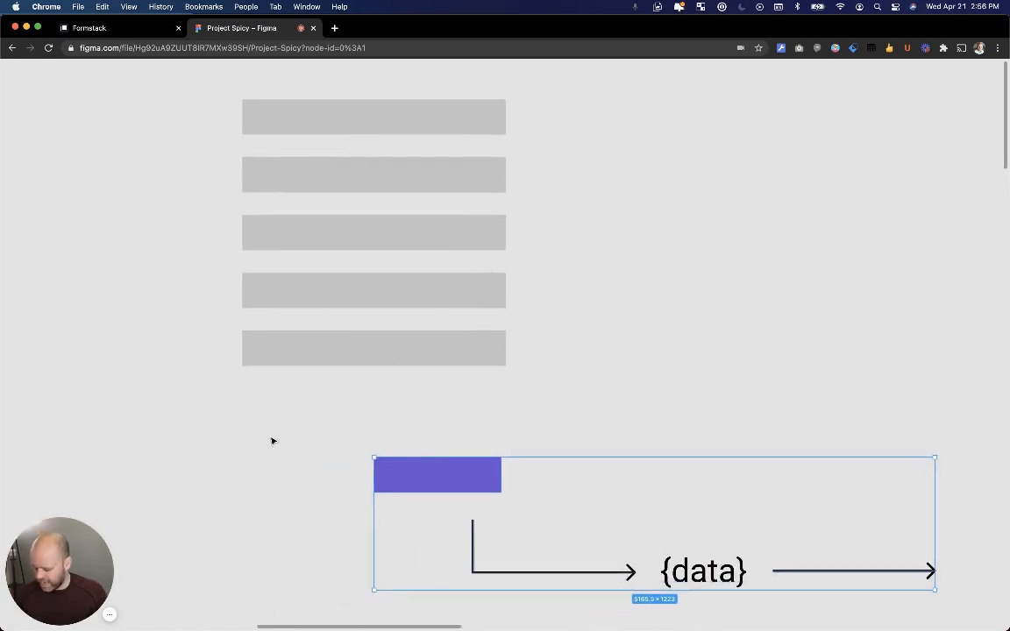
{"action": "scroll", "coordinate": [272, 442], "scroll_direction": "left", "scroll_amount": 10}
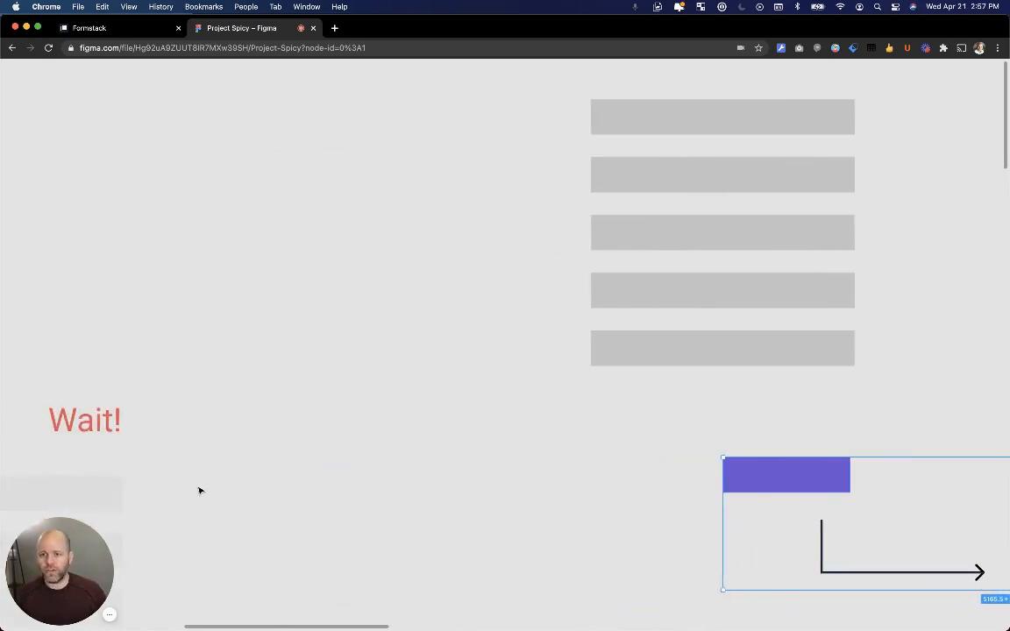
{"action": "left_click", "coordinate": [121, 505]}
{"action": "left_click_drag", "start_coordinate": [121, 505], "coordinate": [825, 411]}
{"action": "scroll", "coordinate": [821, 418], "scroll_direction": "right", "scroll_amount": 4}
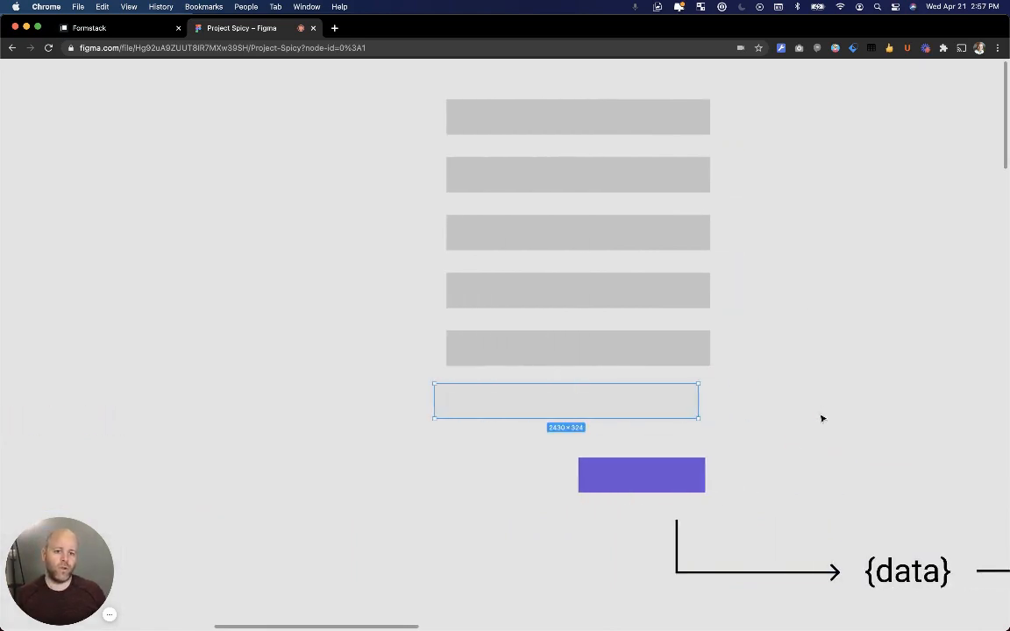
{"action": "left_click_drag", "start_coordinate": [694, 486], "coordinate": [695, 467]}
{"action": "left_click_drag", "start_coordinate": [644, 413], "coordinate": [660, 414]}
Move the red "Wait!" text to directly below the purple button, at the start of the bent arrow.
{"action": "scroll", "coordinate": [649, 465], "scroll_direction": "down", "scroll_amount": 4}
{"action": "scroll", "coordinate": [131, 334], "scroll_direction": "left", "scroll_amount": 4}
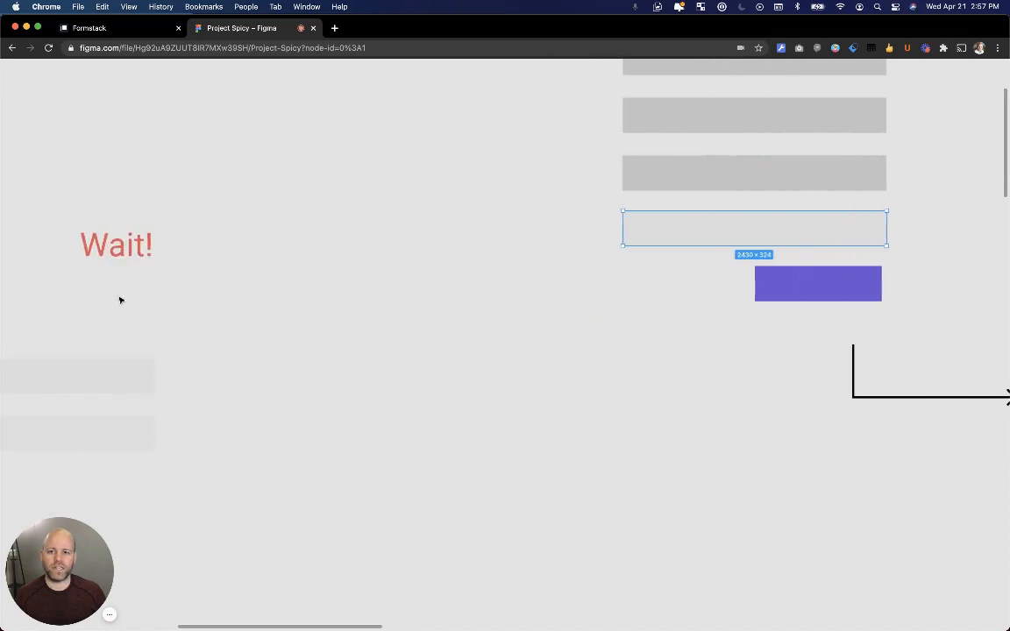
{"action": "left_click_drag", "start_coordinate": [120, 246], "coordinate": [853, 336]}
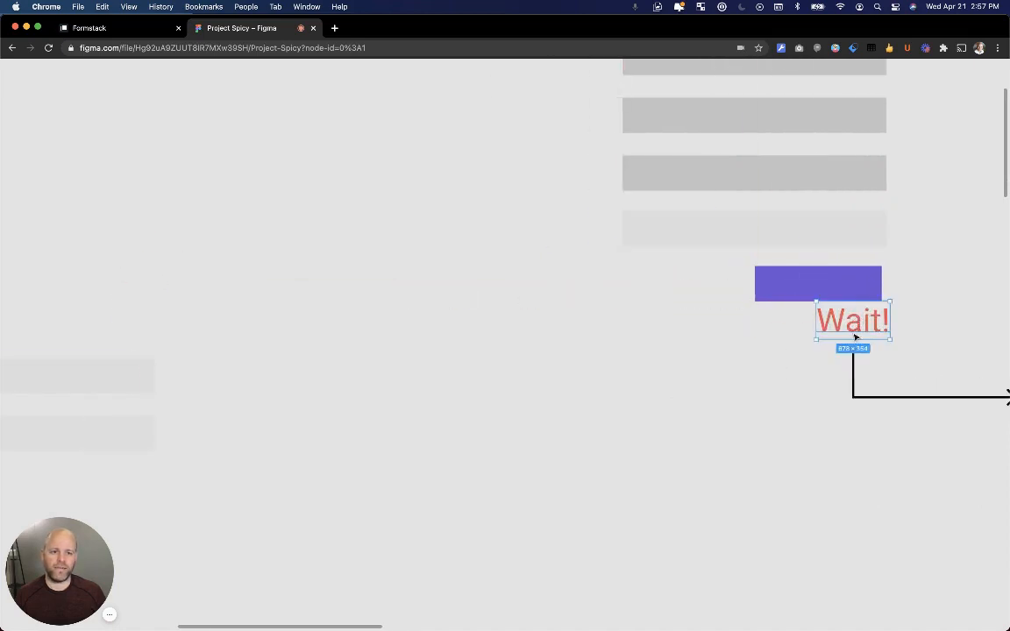
{"action": "scroll", "coordinate": [850, 341], "scroll_direction": "right", "scroll_amount": 4}
{"action": "scroll", "coordinate": [688, 355], "scroll_direction": "right", "scroll_amount": 4}
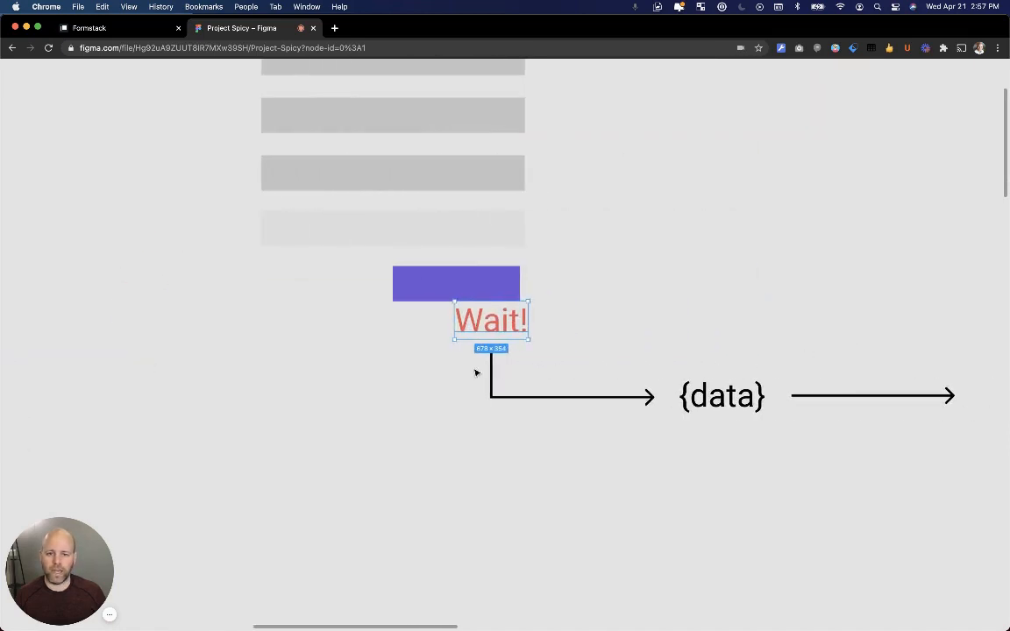
Shift the arrows and {data} label slightly down, and lower the "Wait!" text so it sits between the purple button and the bent arrow.
{"action": "left_click_drag", "start_coordinate": [455, 366], "coordinate": [854, 403]}
{"action": "scroll", "coordinate": [847, 405], "scroll_direction": "up", "scroll_amount": 2}
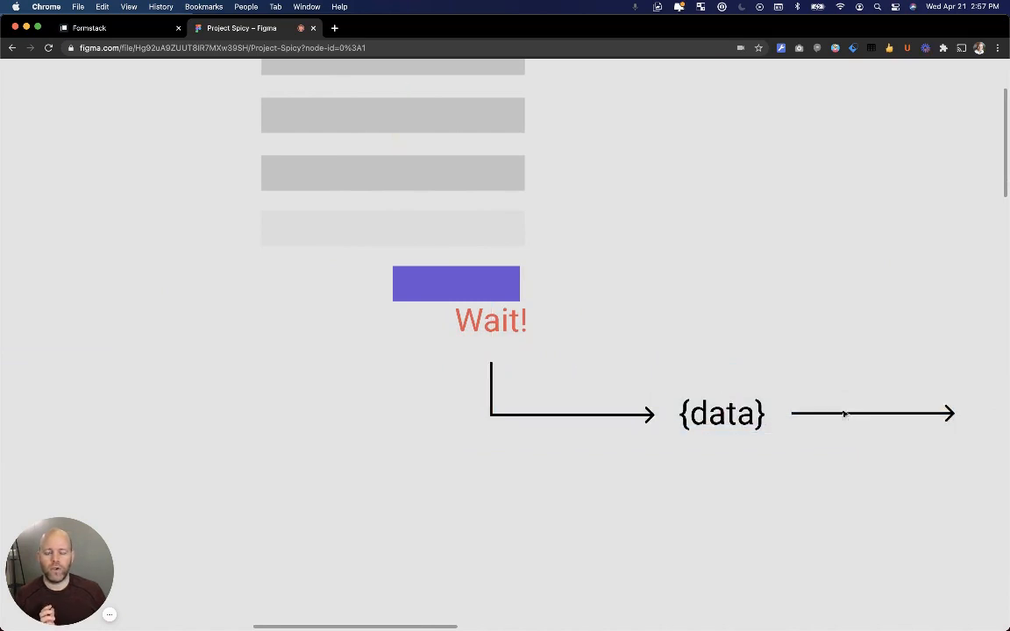
{"action": "scroll", "coordinate": [558, 316], "scroll_direction": "up", "scroll_amount": 1}
{"action": "left_click_drag", "start_coordinate": [494, 439], "coordinate": [496, 451]}
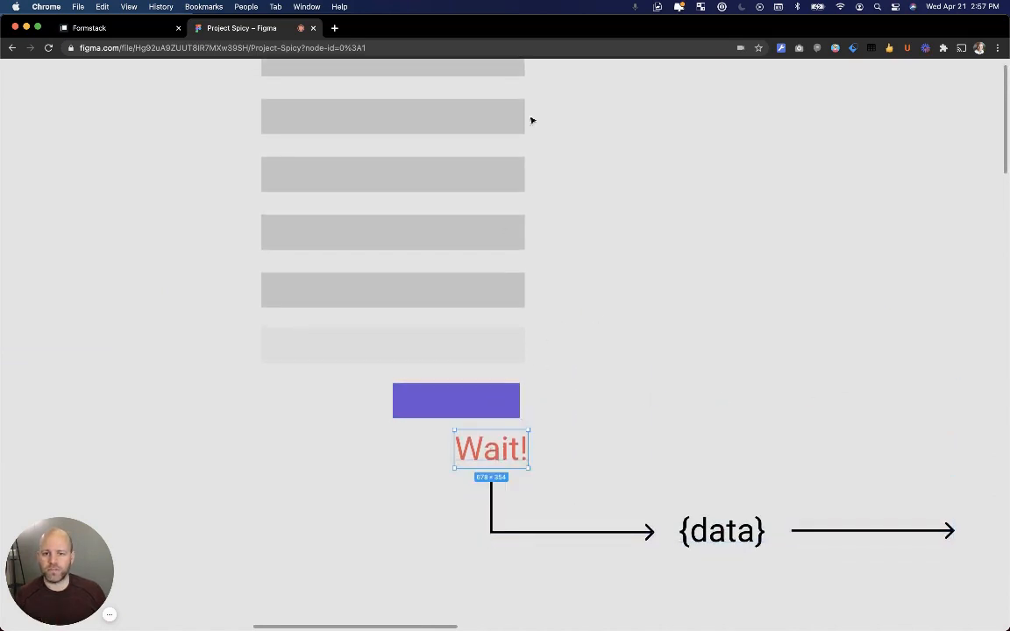
{"action": "scroll", "coordinate": [505, 253], "scroll_direction": "up", "scroll_amount": 1}
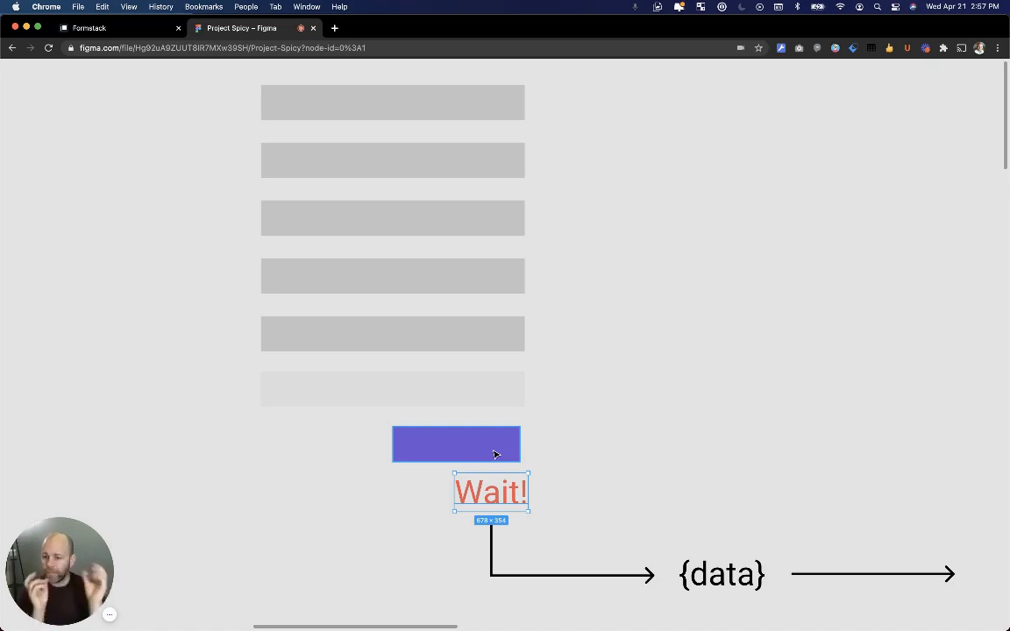
Move the five dark grey bars up as a group to open a gap above the light grey bar.
{"action": "left_click", "coordinate": [454, 402]}
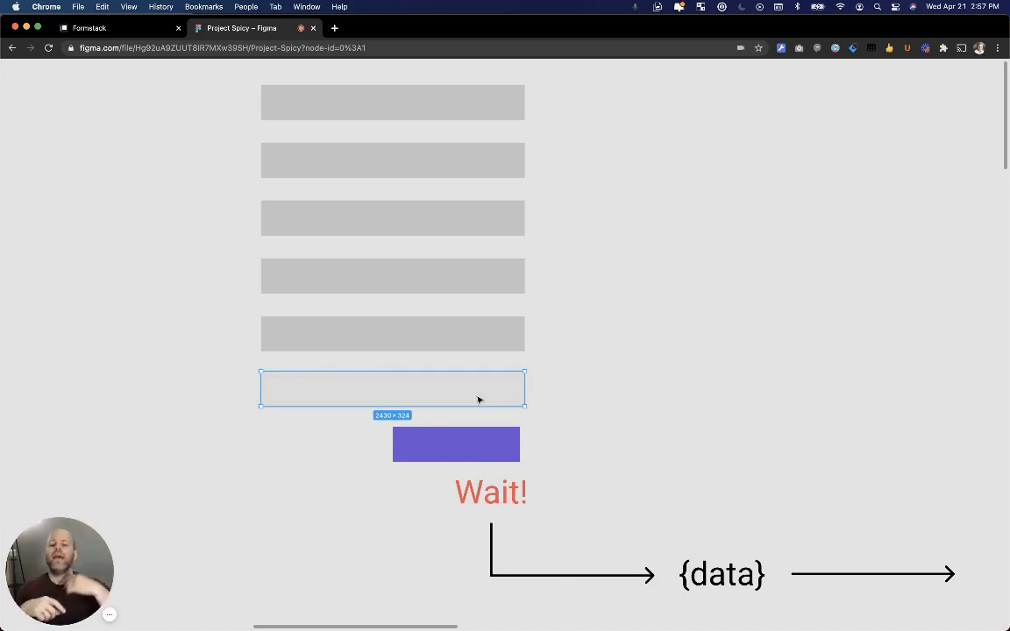
{"action": "left_click_drag", "start_coordinate": [442, 535], "coordinate": [898, 588]}
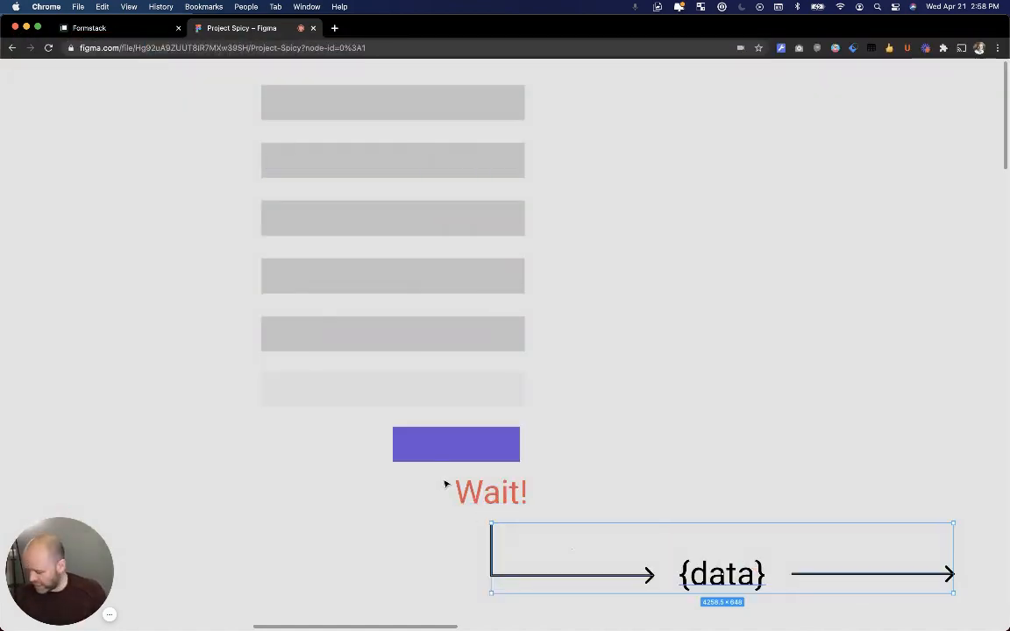
{"action": "scroll", "coordinate": [448, 484], "scroll_direction": "down", "scroll_amount": 5}
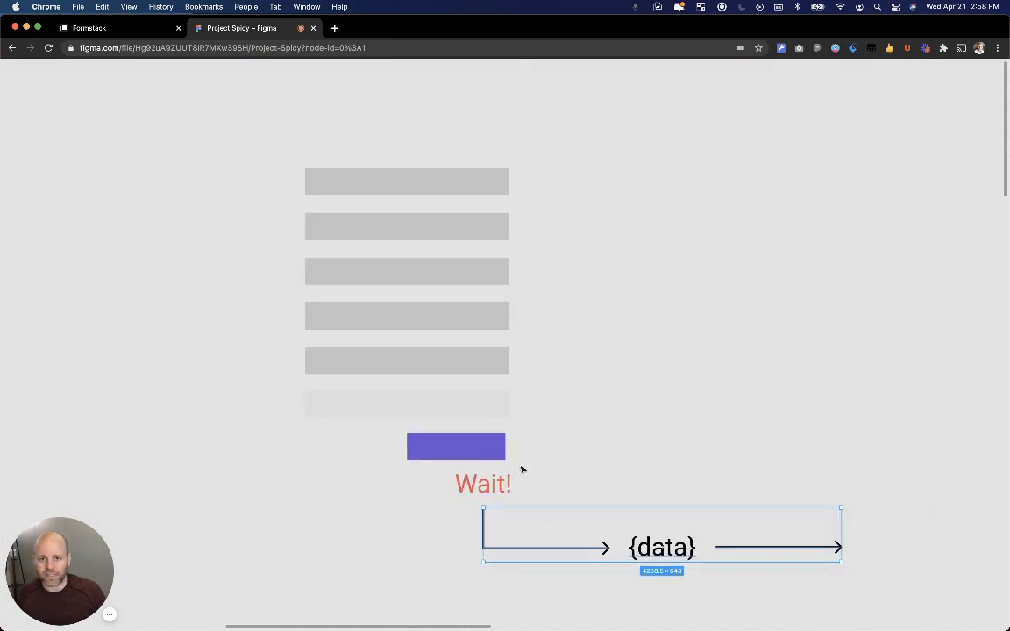
{"action": "scroll", "coordinate": [541, 462], "scroll_direction": "right", "scroll_amount": 3}
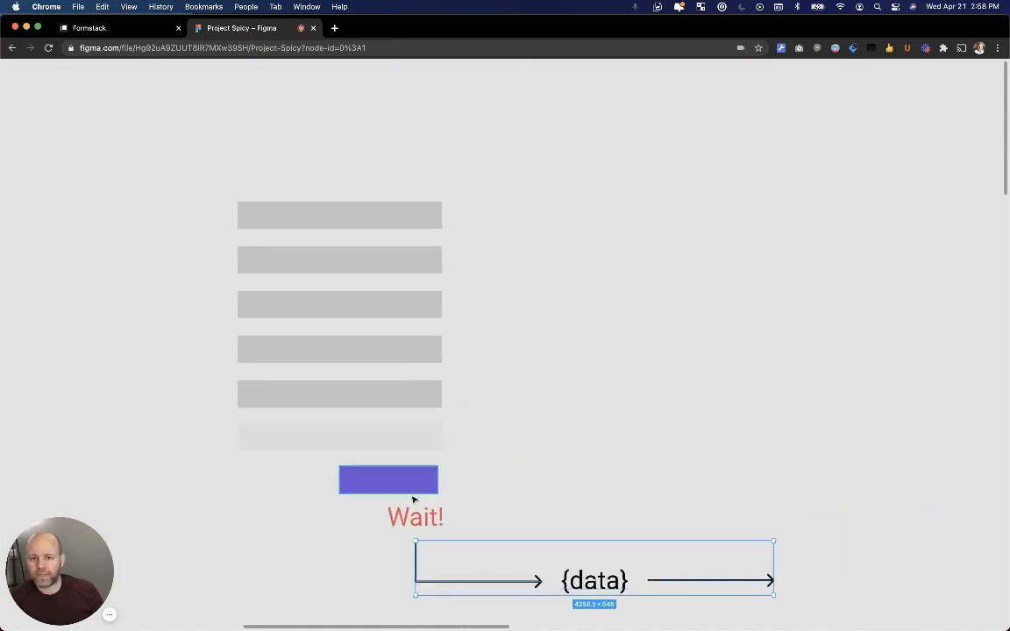
{"action": "left_click_drag", "start_coordinate": [205, 166], "coordinate": [396, 331]}
{"action": "left_click", "coordinate": [576, 445]}
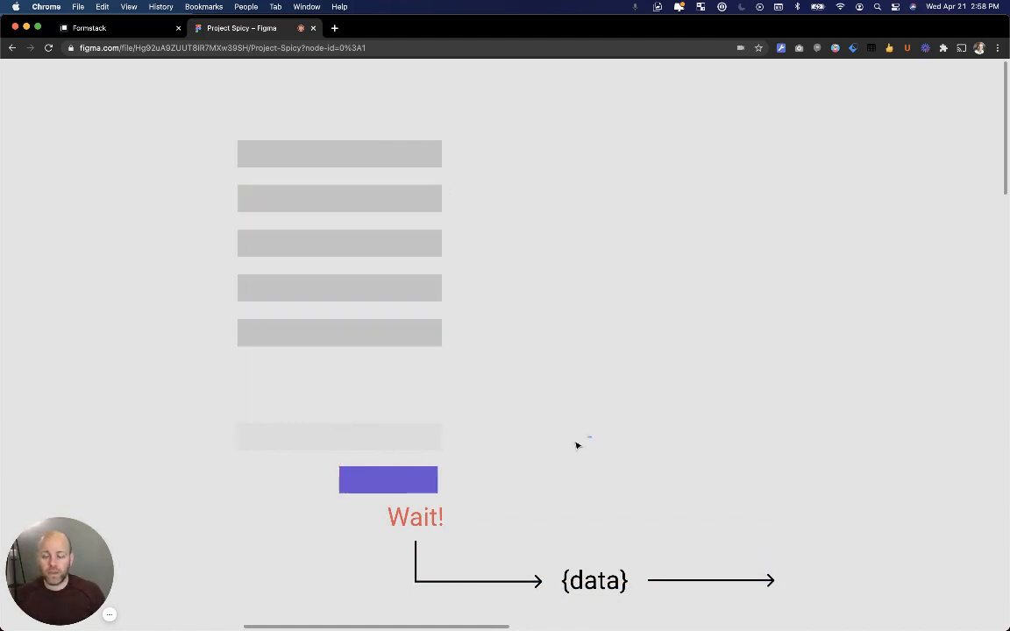
Move the light grey bar up beneath the fifth dark grey bar and place a duplicate of it directly below.
{"action": "left_click_drag", "start_coordinate": [412, 442], "coordinate": [414, 383]}
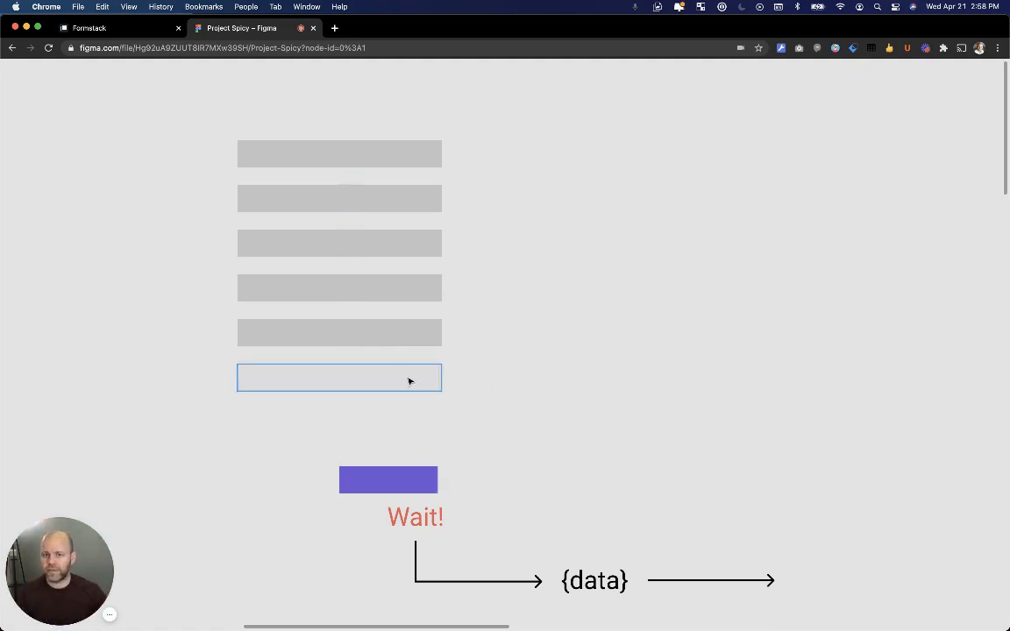
{"action": "left_click", "coordinate": [329, 377]}
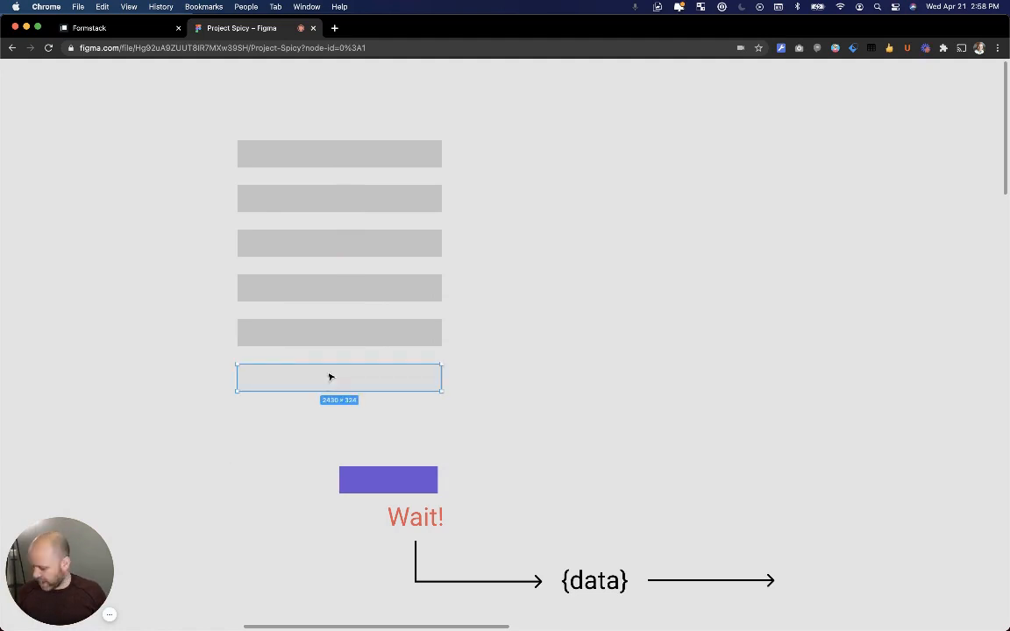
{"action": "left_click_drag", "start_coordinate": [329, 377], "coordinate": [329, 392]}
{"action": "left_click_drag", "start_coordinate": [327, 410], "coordinate": [331, 416]}
{"action": "left_click", "coordinate": [312, 445]}
Add a "< >" text label and position it on the lower light grey bar.
{"action": "scroll", "coordinate": [312, 445], "scroll_direction": "up", "scroll_amount": 5}
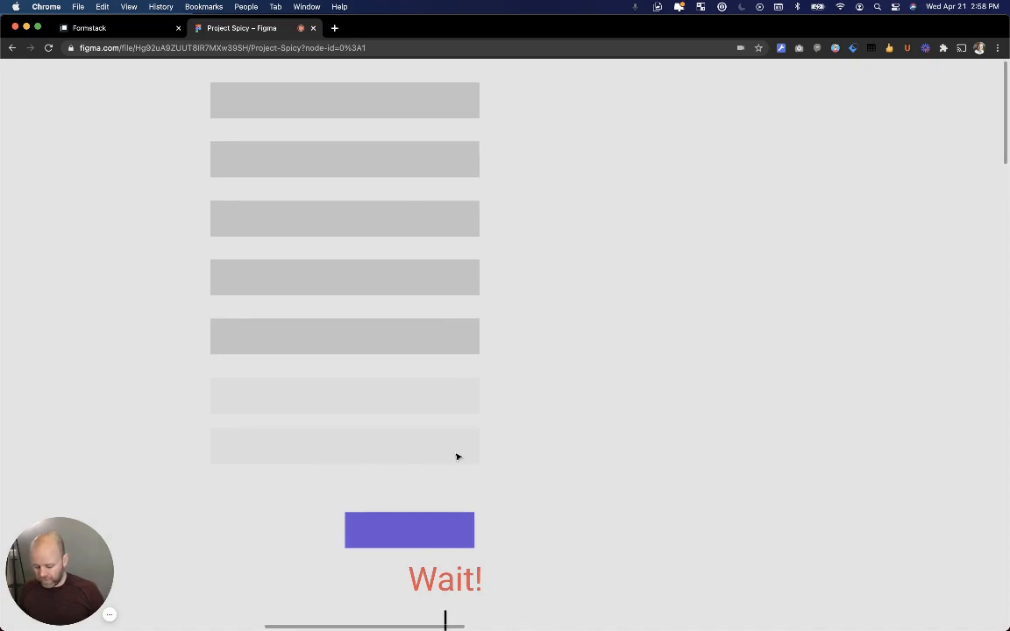
{"action": "type", "text": "< >"}
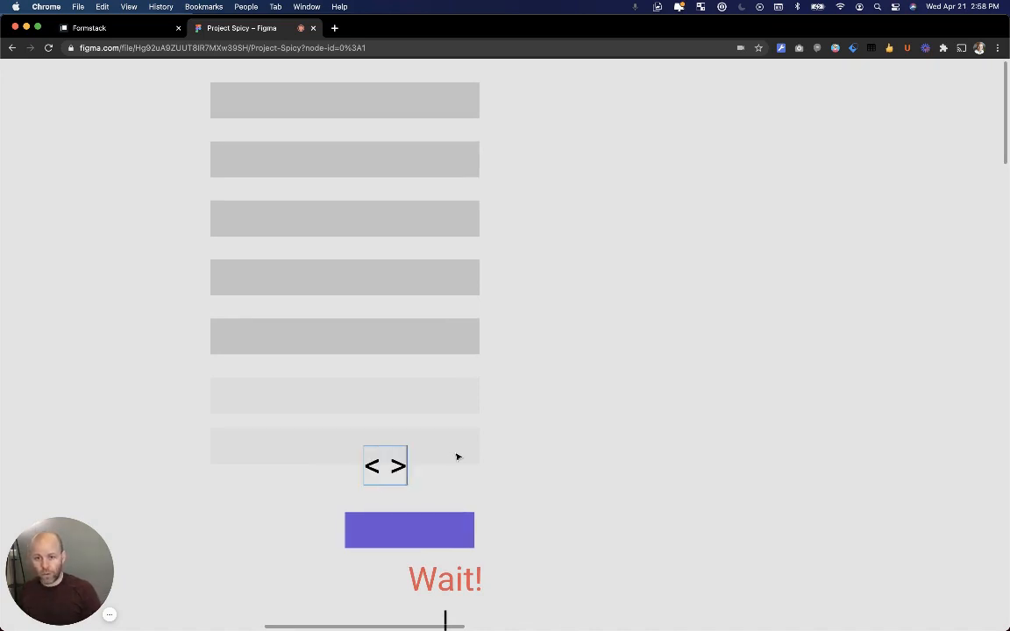
{"action": "key", "text": "Escape"}
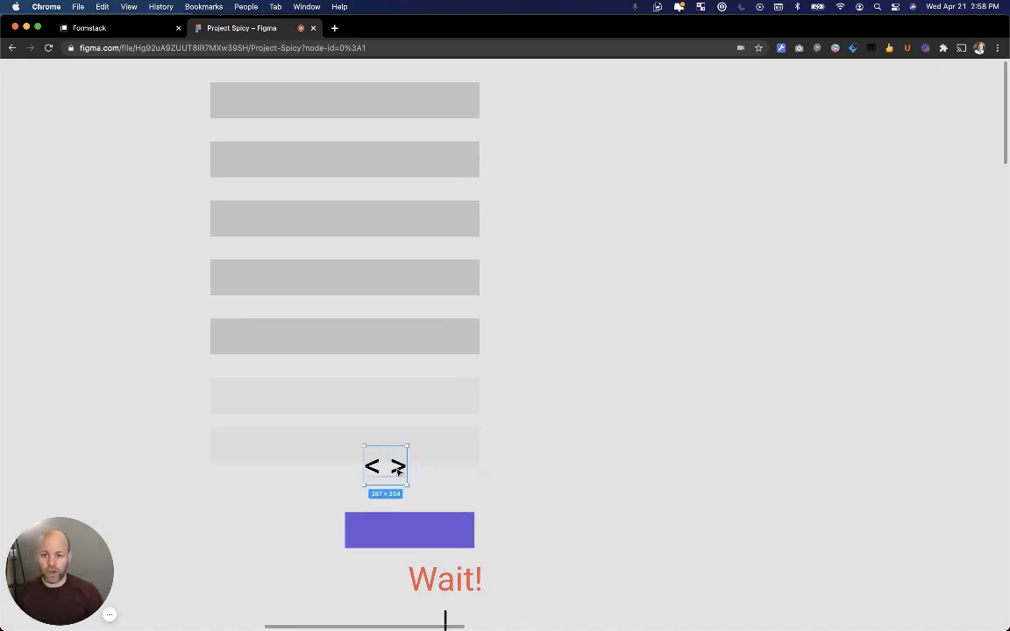
{"action": "left_click_drag", "start_coordinate": [397, 471], "coordinate": [407, 452]}
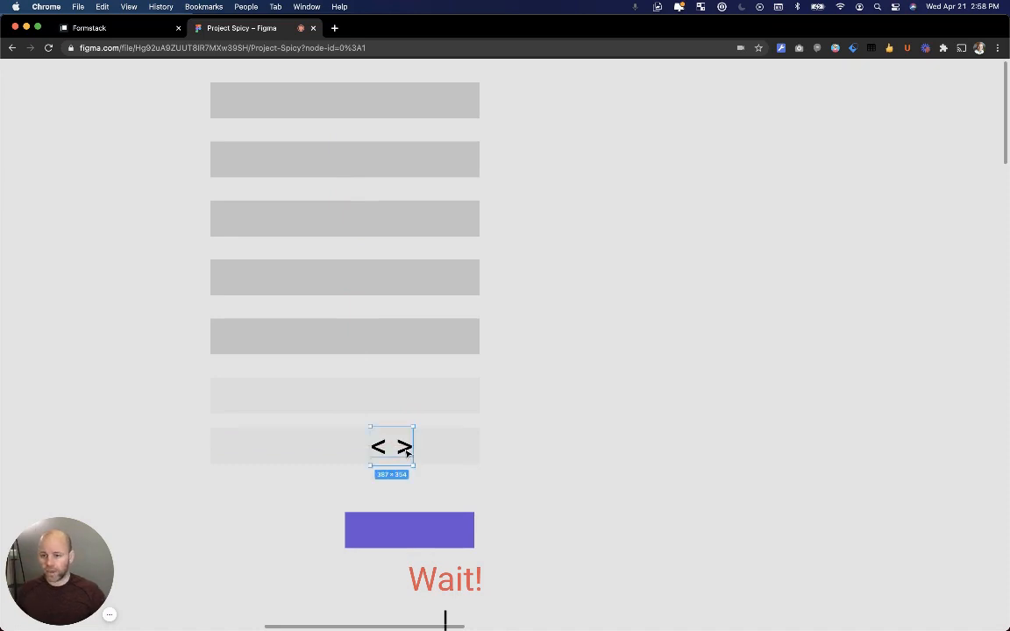
{"action": "left_click", "coordinate": [542, 447]}
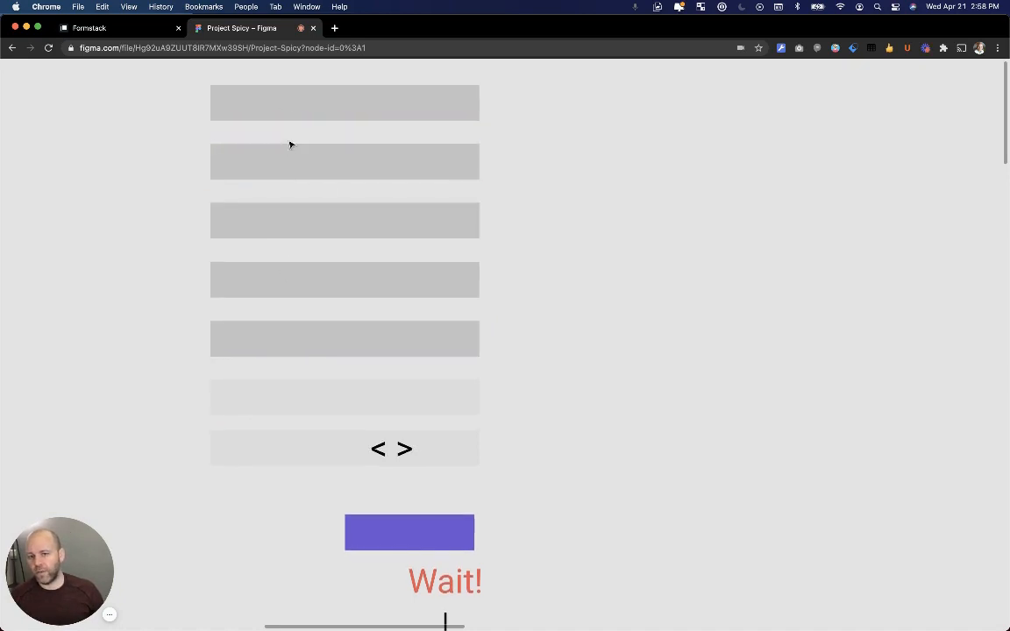
Move the five dark grey bars further up and place another copy of the light grey bar in the gap beneath them.
{"action": "scroll", "coordinate": [512, 482], "scroll_direction": "down", "scroll_amount": 1}
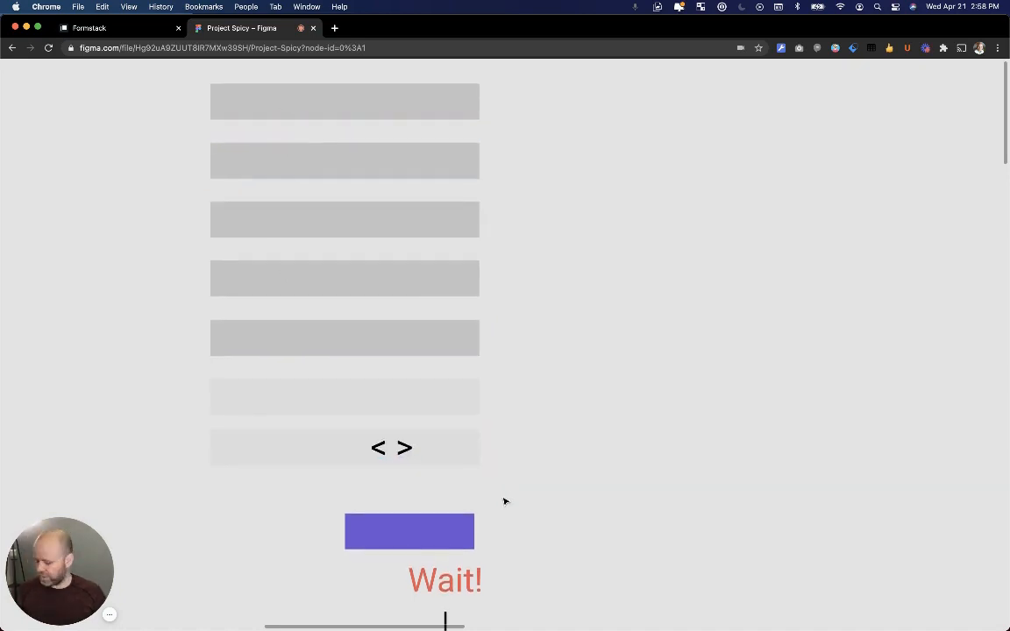
{"action": "scroll", "coordinate": [503, 497], "scroll_direction": "down", "scroll_amount": 1}
{"action": "scroll", "coordinate": [503, 501], "scroll_direction": "down", "scroll_amount": 1}
{"action": "left_click_drag", "start_coordinate": [201, 114], "coordinate": [540, 390]}
{"action": "left_click_drag", "start_coordinate": [403, 360], "coordinate": [403, 315]}
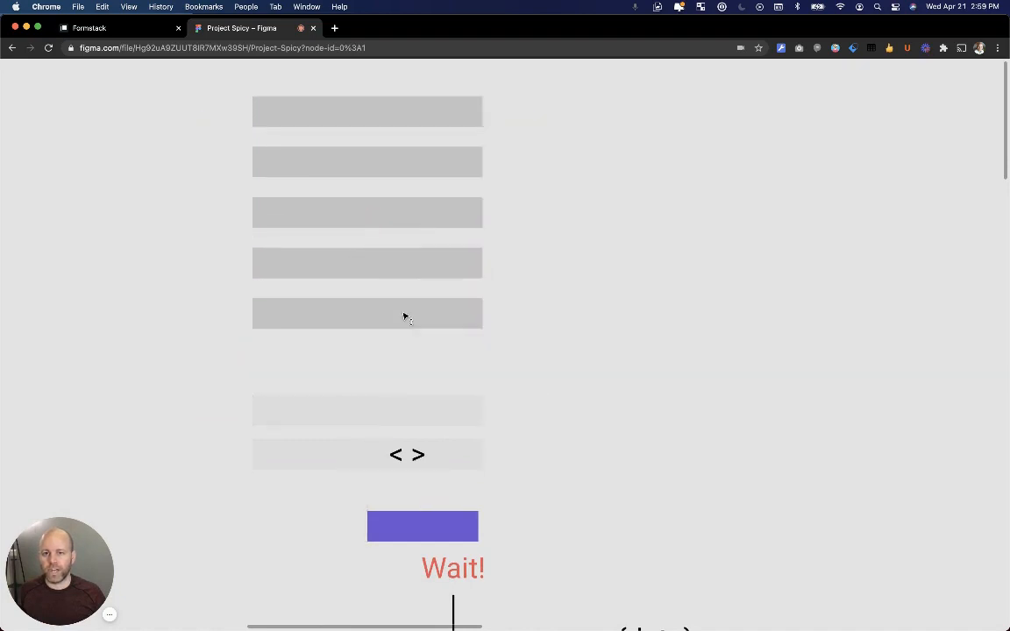
{"action": "left_click", "coordinate": [349, 418]}
{"action": "left_click_drag", "start_coordinate": [349, 418], "coordinate": [351, 368]}
{"action": "left_click", "coordinate": [518, 471]}
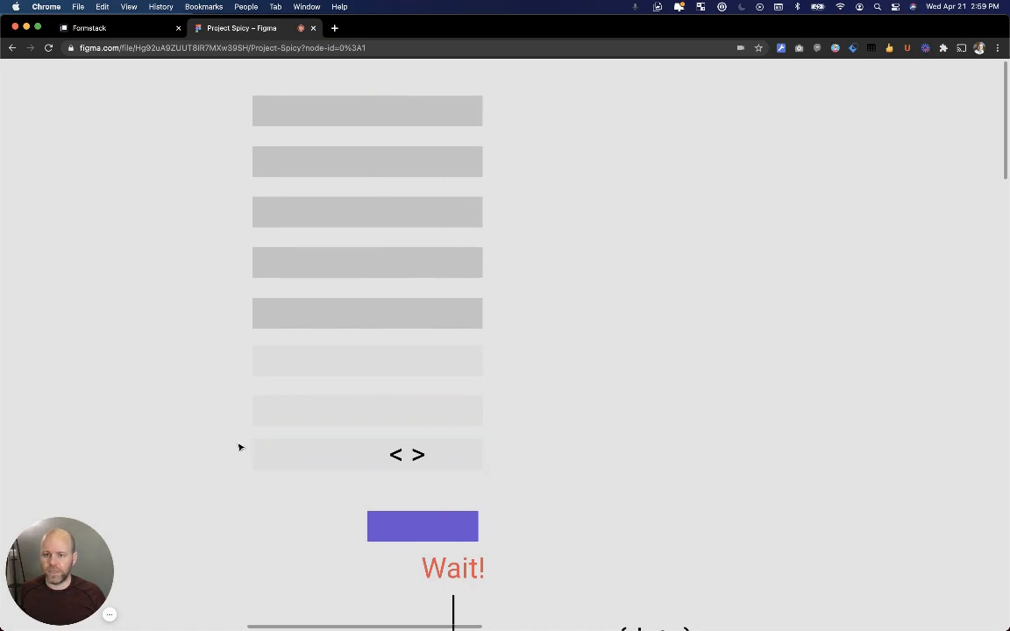
Lower the "< >" bar to just above the purple button, and respace the plain light grey bars with one more copy added above it.
{"action": "left_click_drag", "start_coordinate": [239, 446], "coordinate": [470, 492]}
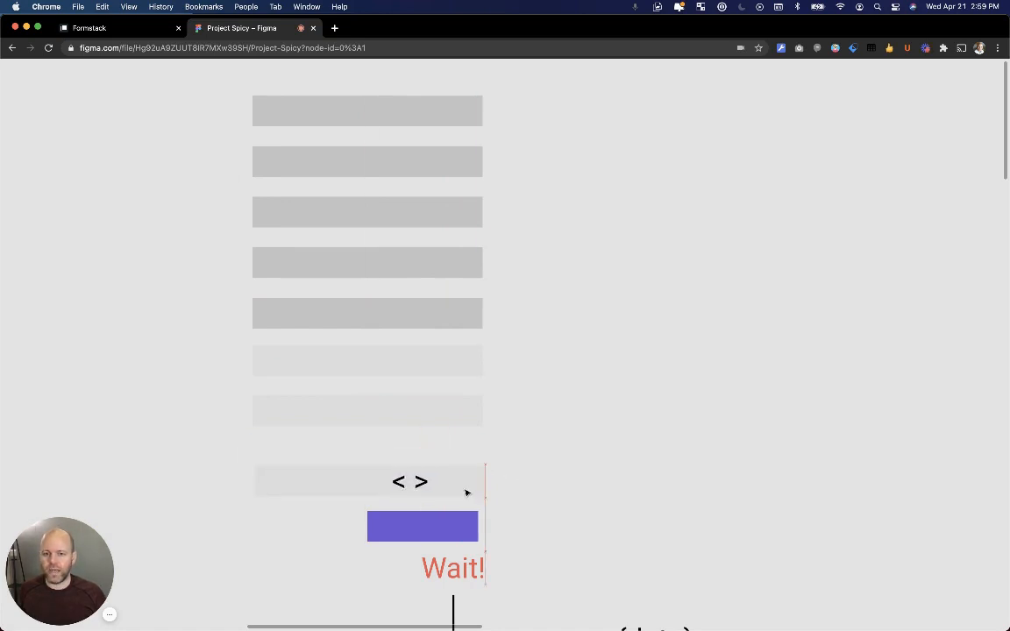
{"action": "left_click", "coordinate": [448, 420]}
{"action": "mouse_move", "coordinate": [448, 420]}
{"action": "left_mouse_down"}
{"action": "mouse_move", "coordinate": [451, 444]}
{"action": "mouse_move", "coordinate": [444, 405]}
{"action": "left_mouse_up"}
{"action": "left_click", "coordinate": [528, 402]}
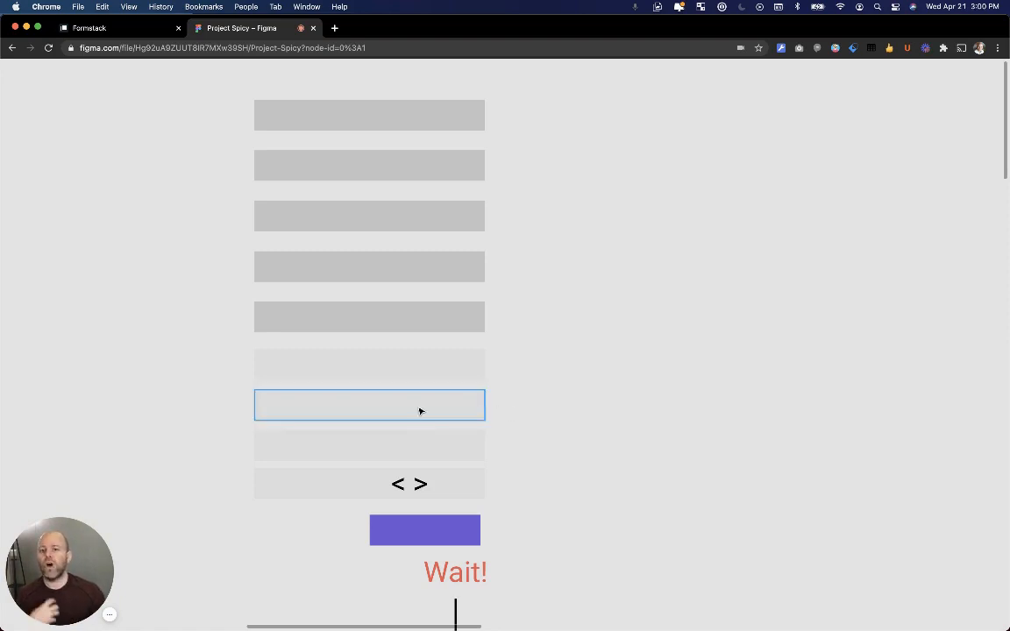
{"action": "left_click_drag", "start_coordinate": [419, 411], "coordinate": [419, 453]}
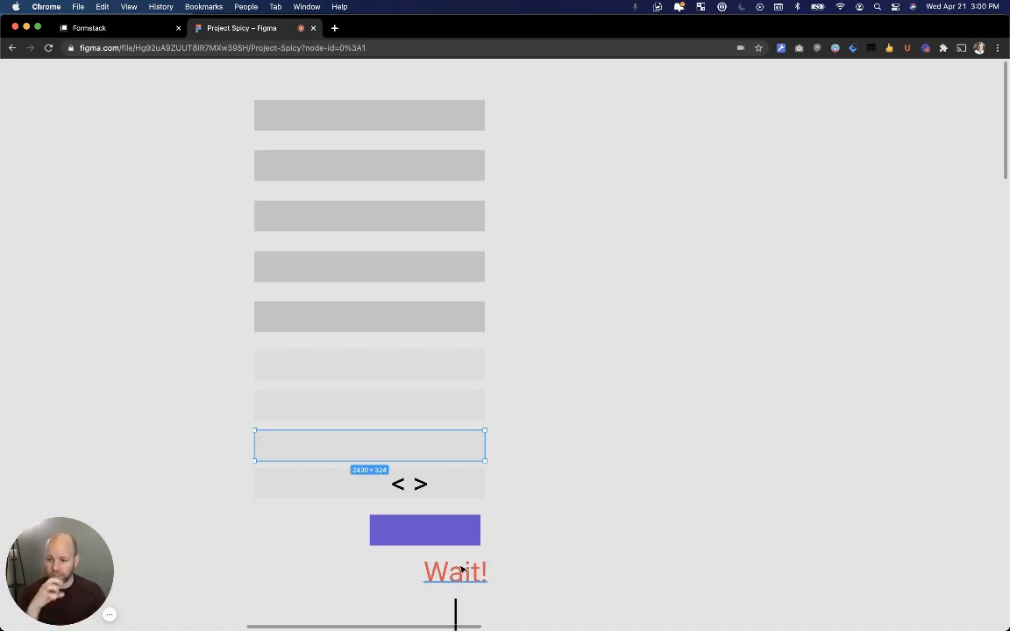
{"action": "left_click", "coordinate": [428, 486]}
{"action": "left_click", "coordinate": [455, 488]}
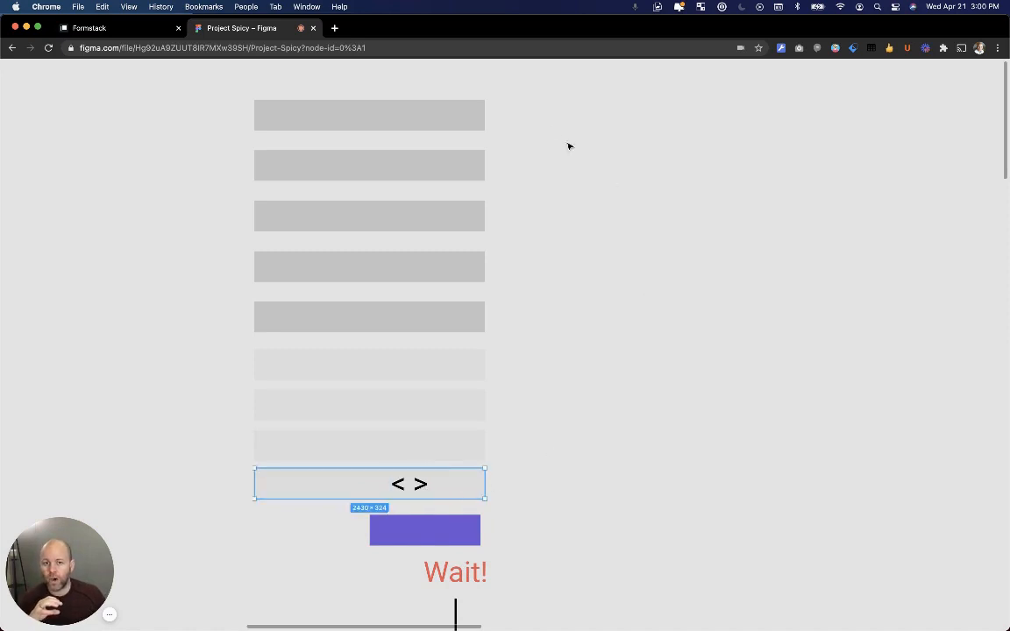
{"action": "left_click", "coordinate": [292, 112]}
{"action": "left_click", "coordinate": [296, 173]}
{"action": "left_click", "coordinate": [297, 217]}
{"action": "left_click", "coordinate": [300, 263]}
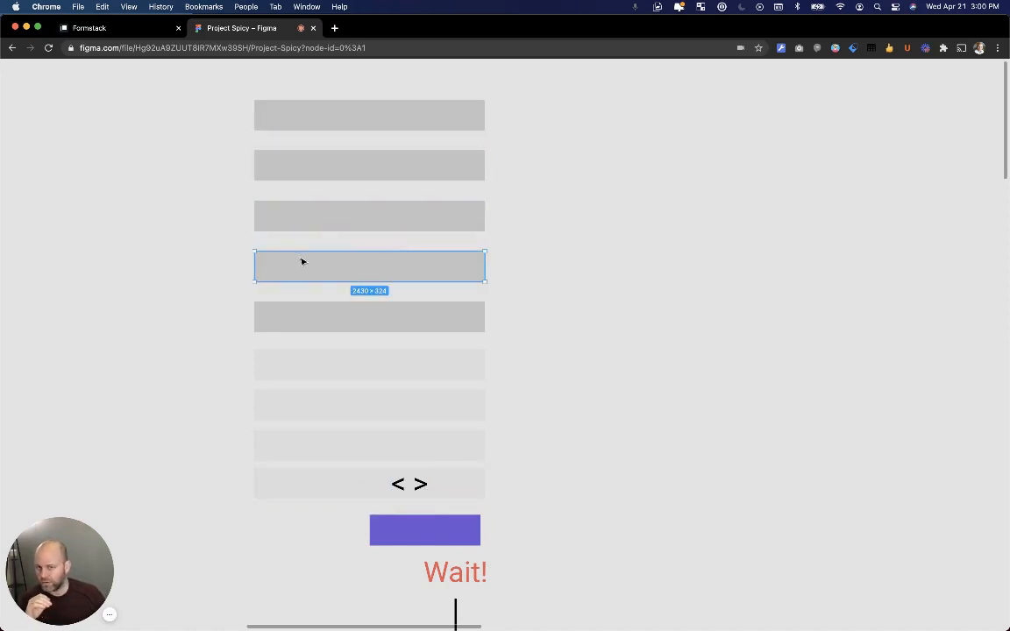
{"action": "left_click", "coordinate": [278, 325]}
{"action": "left_click", "coordinate": [286, 271]}
{"action": "left_click", "coordinate": [291, 221]}
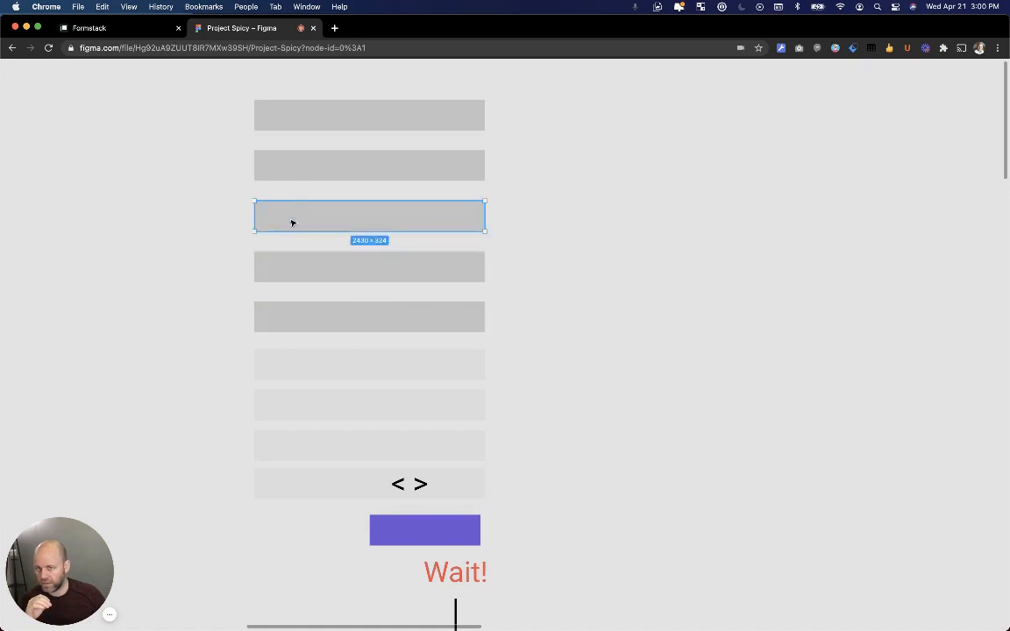
{"action": "left_click", "coordinate": [299, 171]}
{"action": "left_click", "coordinate": [304, 127]}
{"action": "left_click", "coordinate": [310, 163]}
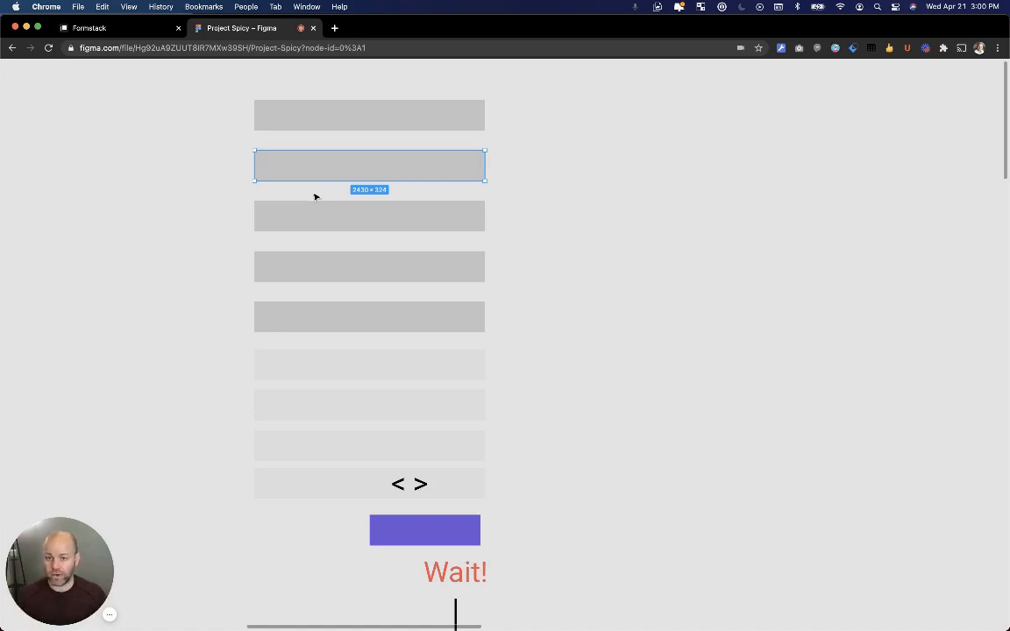
{"action": "left_click", "coordinate": [450, 376]}
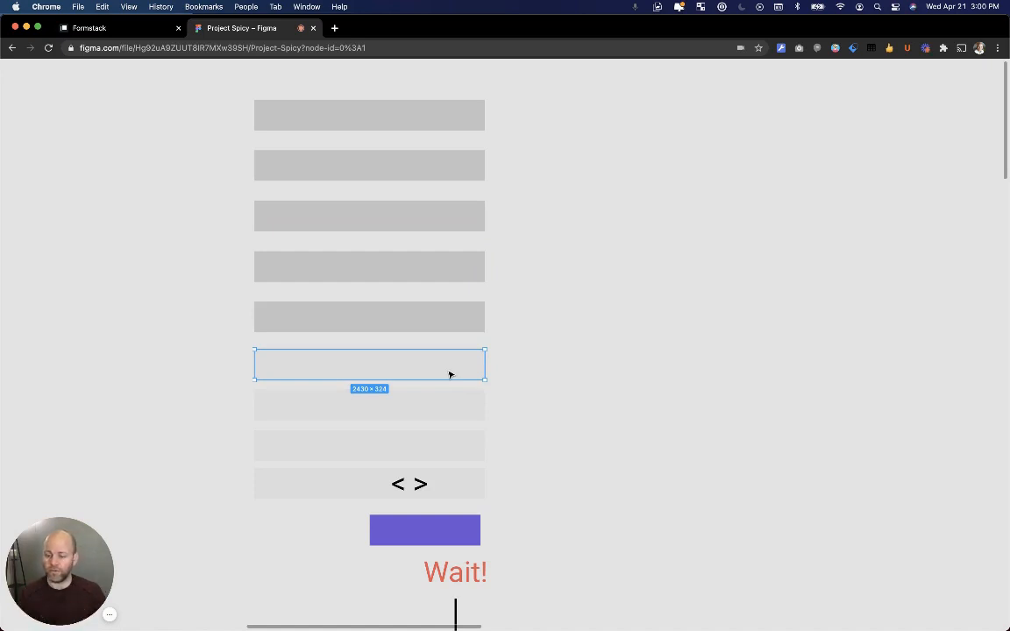
{"action": "left_click_drag", "start_coordinate": [450, 375], "coordinate": [453, 458]}
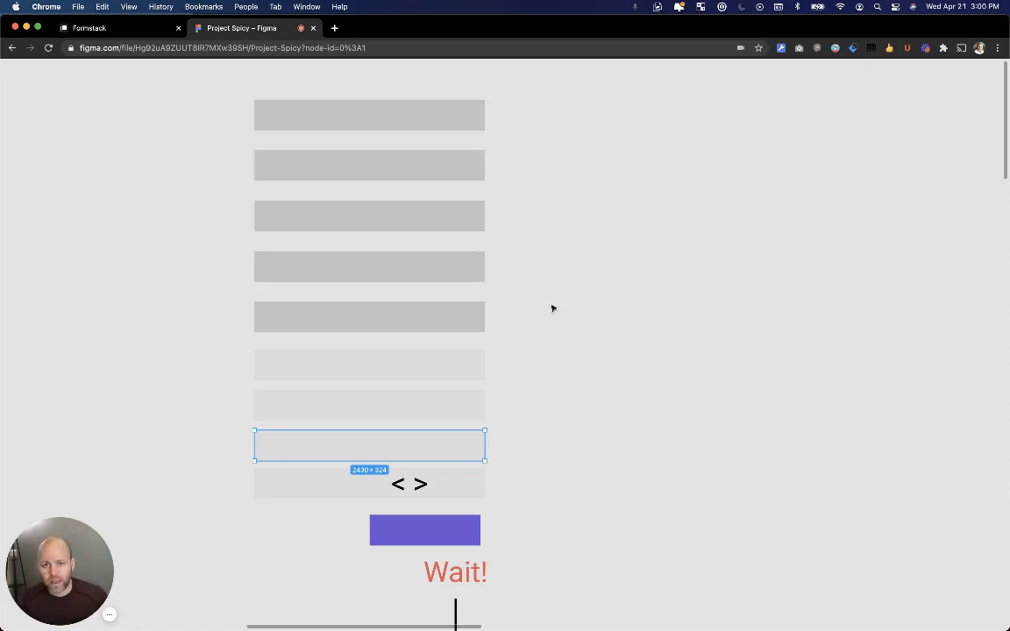
{"action": "scroll", "coordinate": [552, 308], "scroll_direction": "down", "scroll_amount": 3}
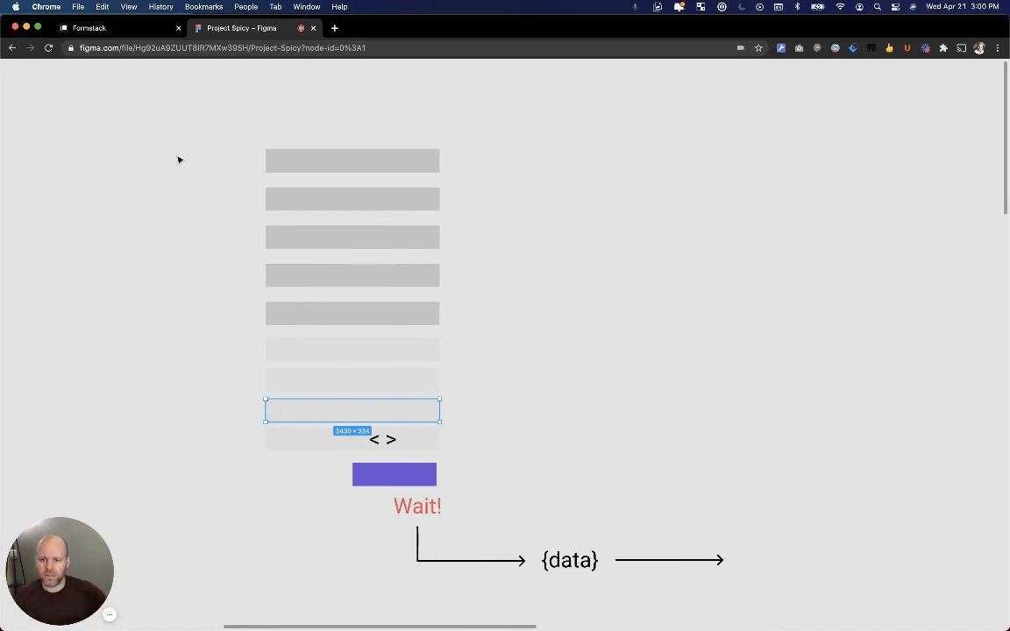
Switch to the Formstack form builder and examine the settings of the ticket count, Ticket Type and "Have you attended before?" fields.
{"action": "left_click", "coordinate": [89, 27]}
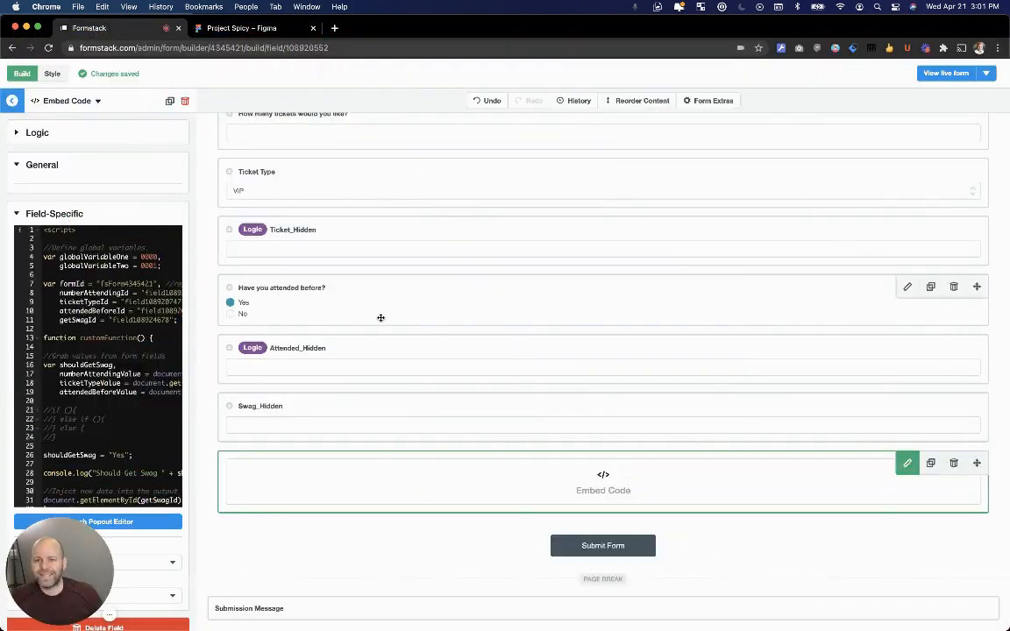
{"action": "scroll", "coordinate": [381, 316], "scroll_direction": "up", "scroll_amount": 5}
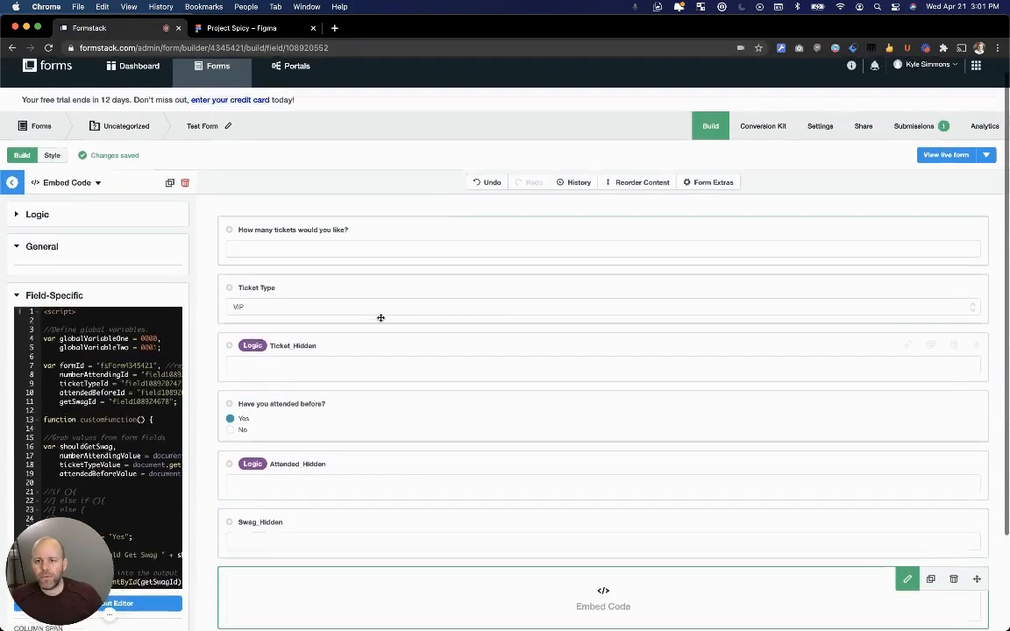
{"action": "left_click", "coordinate": [390, 268]}
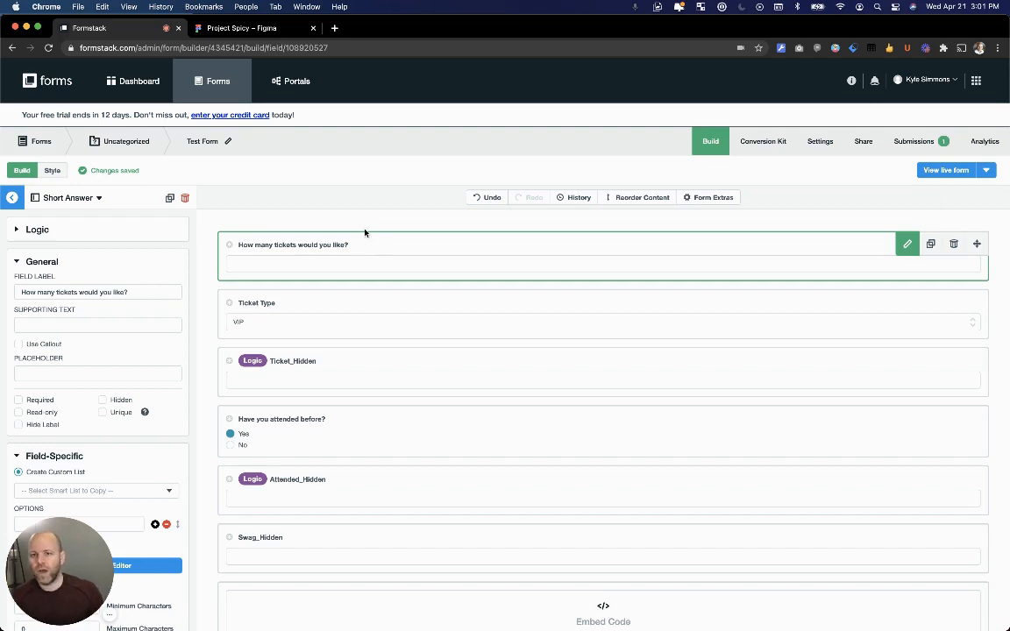
{"action": "left_click", "coordinate": [363, 239]}
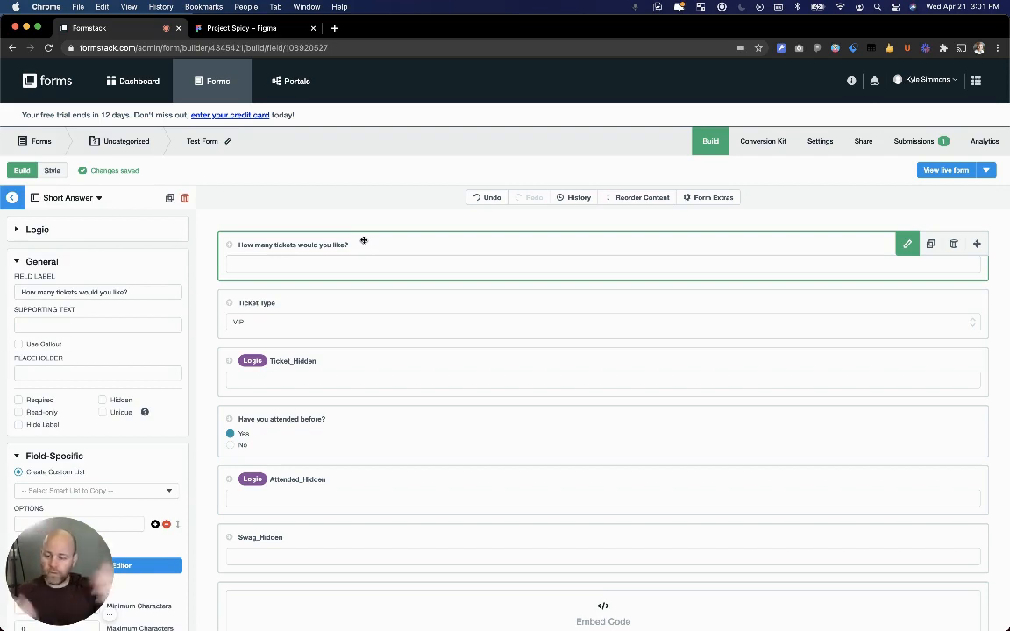
{"action": "left_click", "coordinate": [323, 326]}
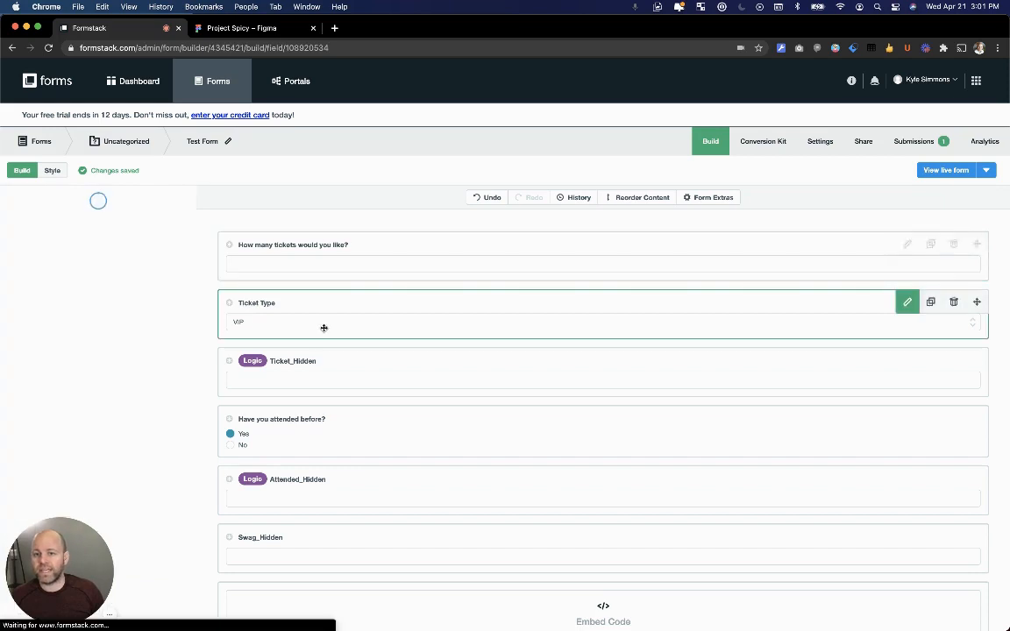
{"action": "scroll", "coordinate": [53, 428], "scroll_direction": "down", "scroll_amount": 2}
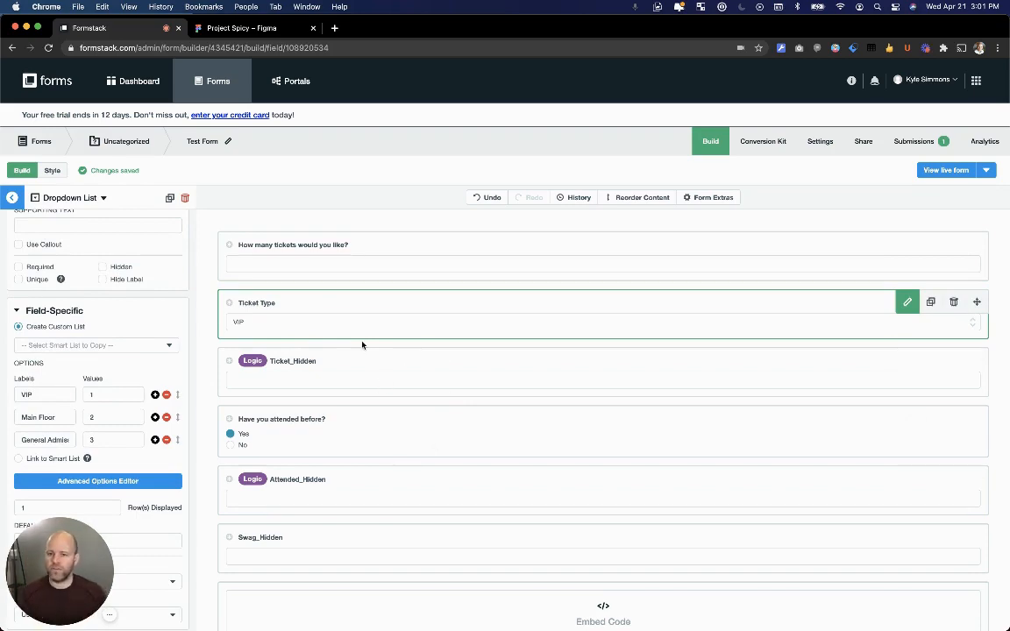
{"action": "left_click", "coordinate": [436, 422]}
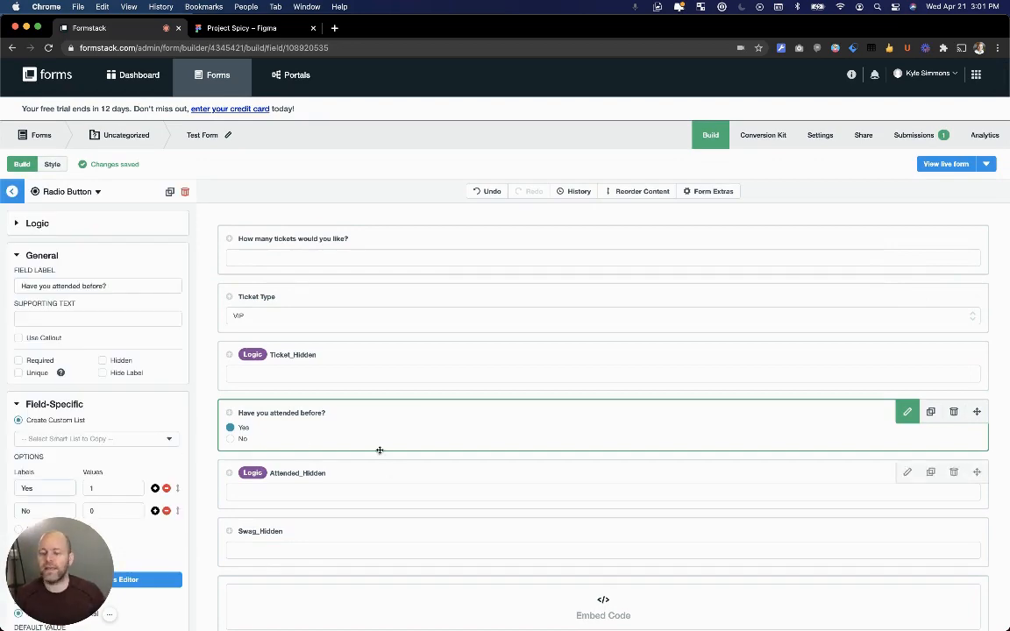
{"action": "scroll", "coordinate": [380, 450], "scroll_direction": "down", "scroll_amount": 2}
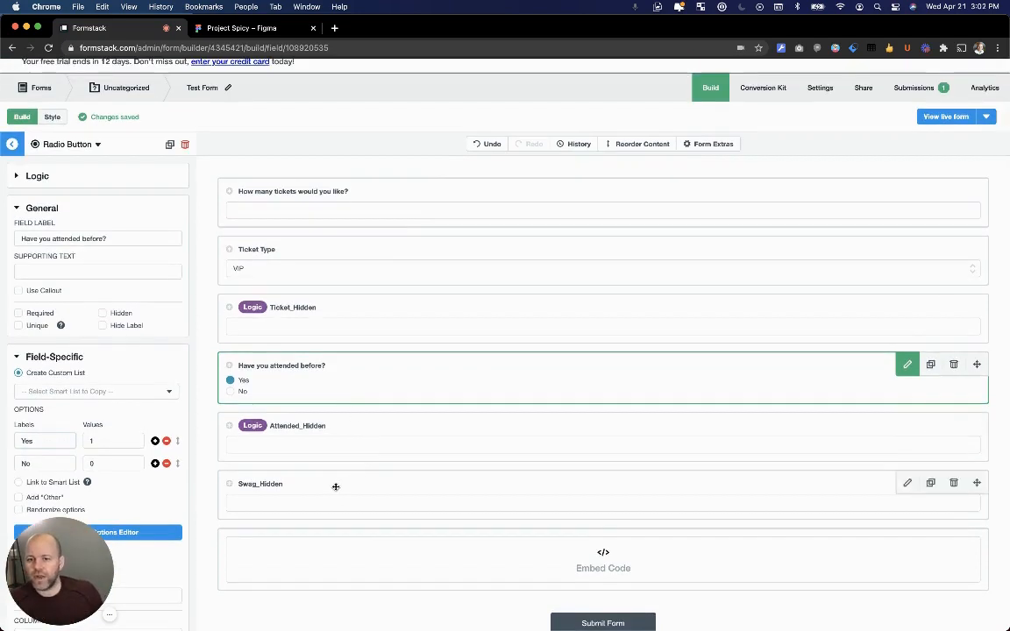
Examine the conditional logic of the Ticket_Hidden and Attended_Hidden fields, and return to the ticket count field's settings.
{"action": "left_click", "coordinate": [336, 308]}
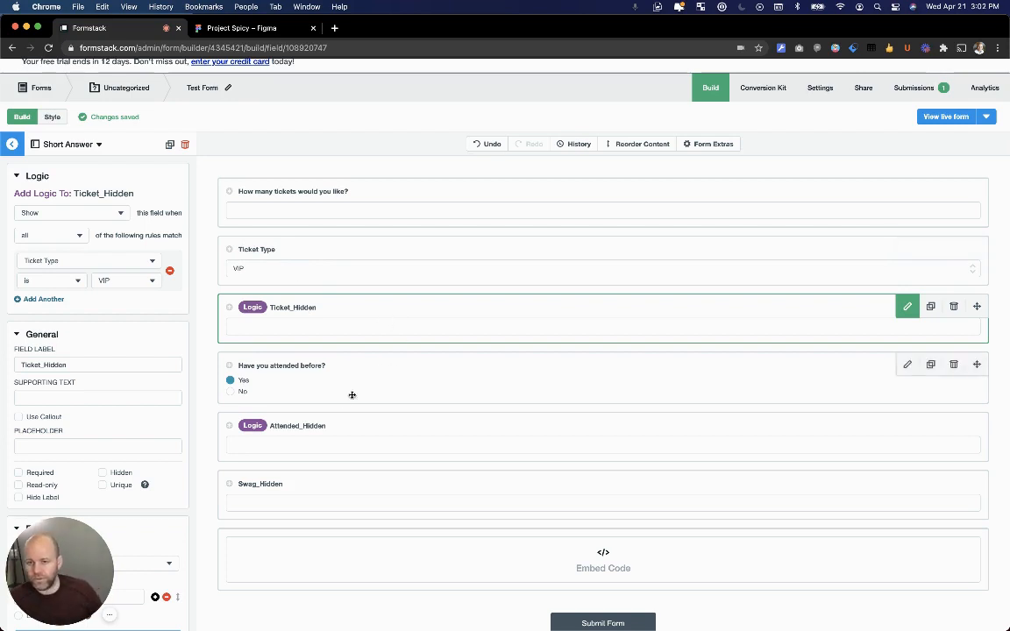
{"action": "left_click", "coordinate": [368, 434]}
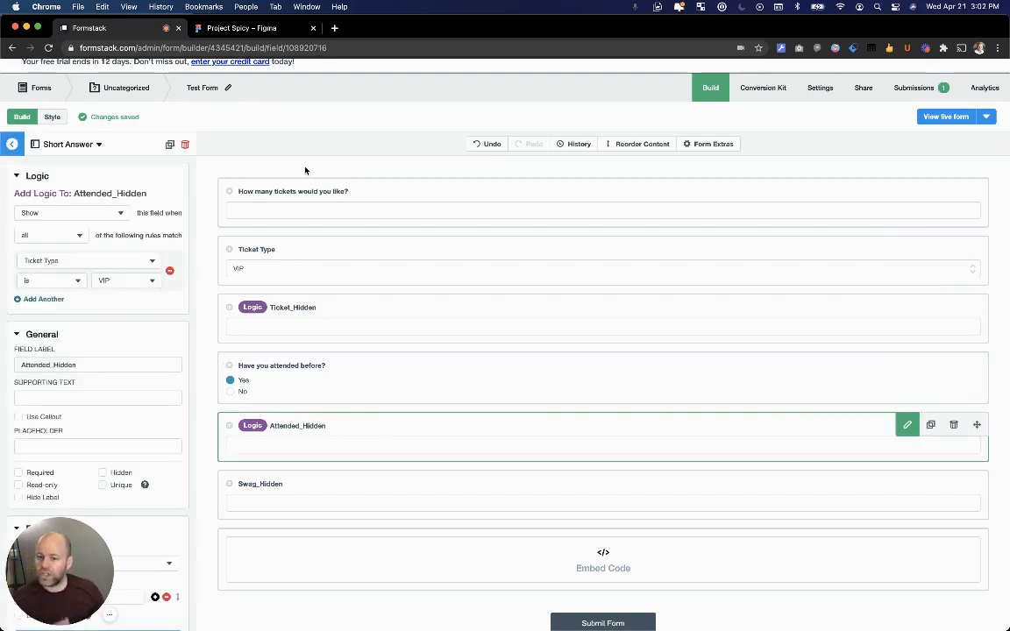
{"action": "left_click", "coordinate": [342, 196]}
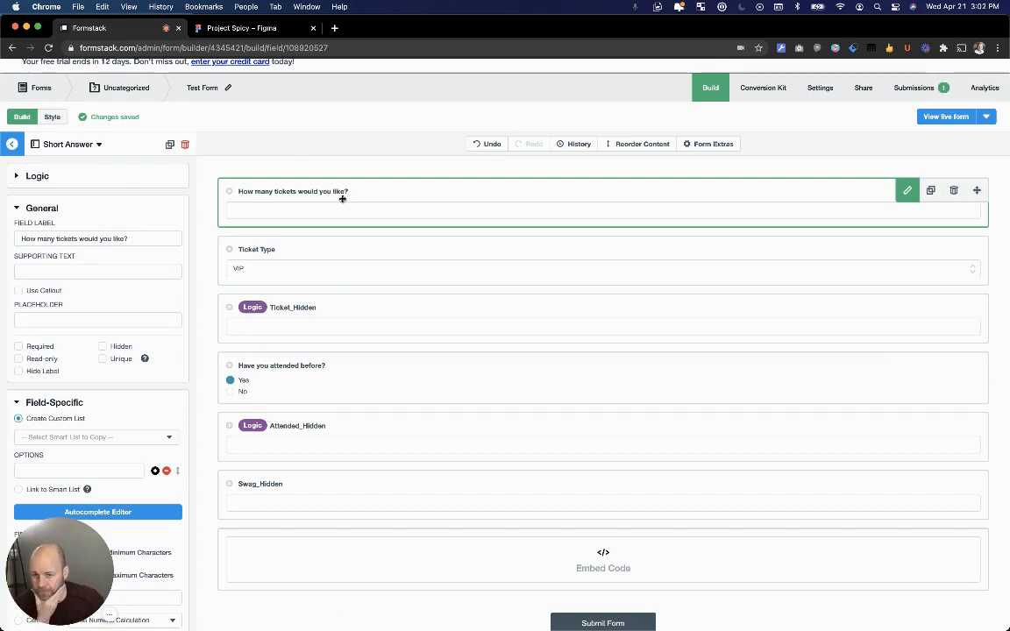
{"action": "scroll", "coordinate": [342, 199], "scroll_direction": "up", "scroll_amount": 1}
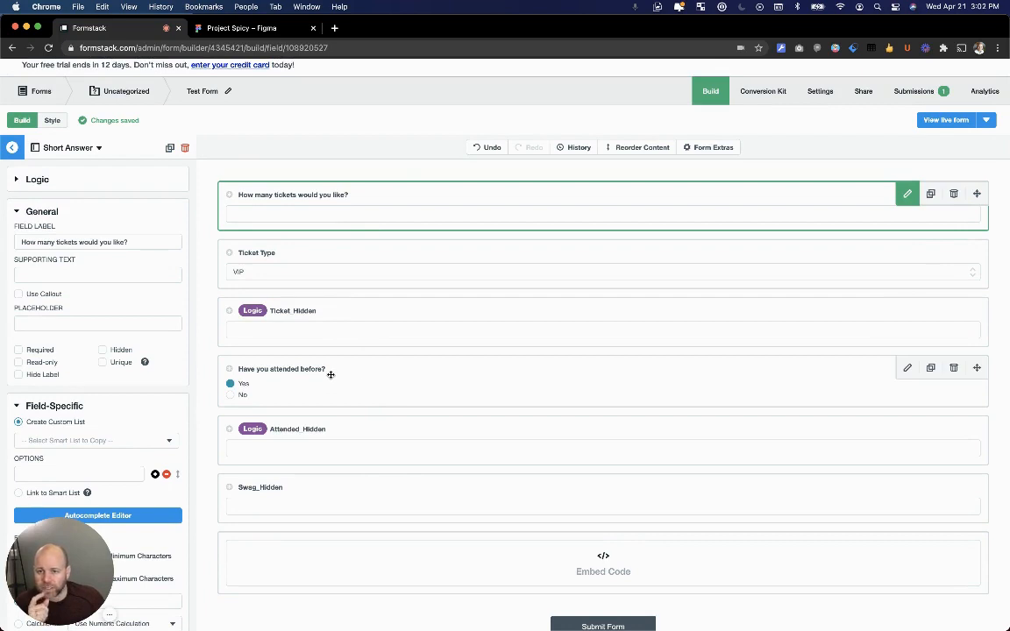
Open the Ticket Type field's advanced options and switch the use of separate values off and on again.
{"action": "left_click", "coordinate": [297, 250]}
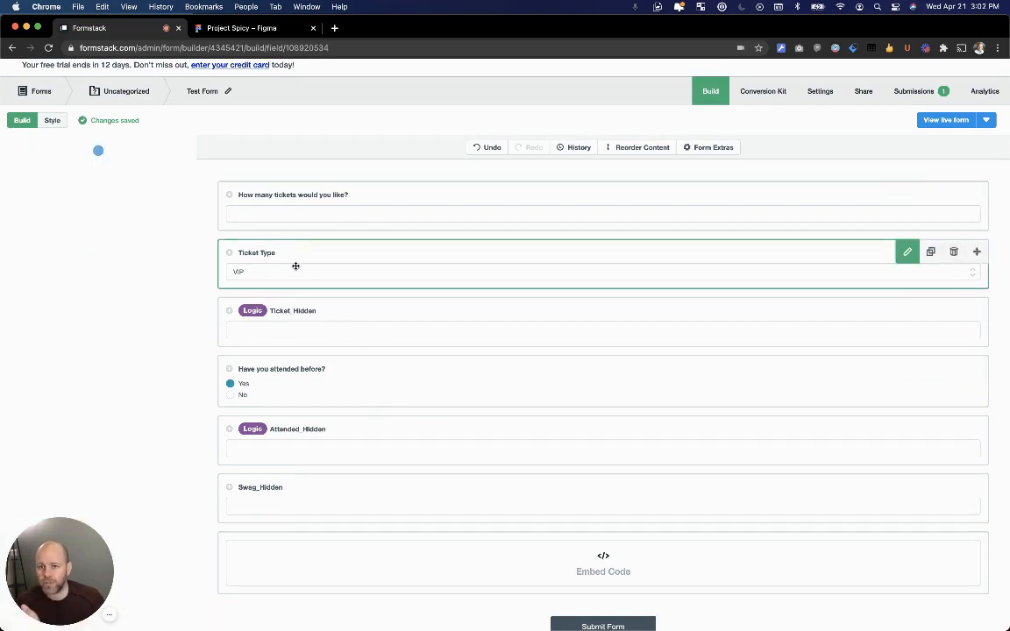
{"action": "scroll", "coordinate": [114, 405], "scroll_direction": "down", "scroll_amount": 2}
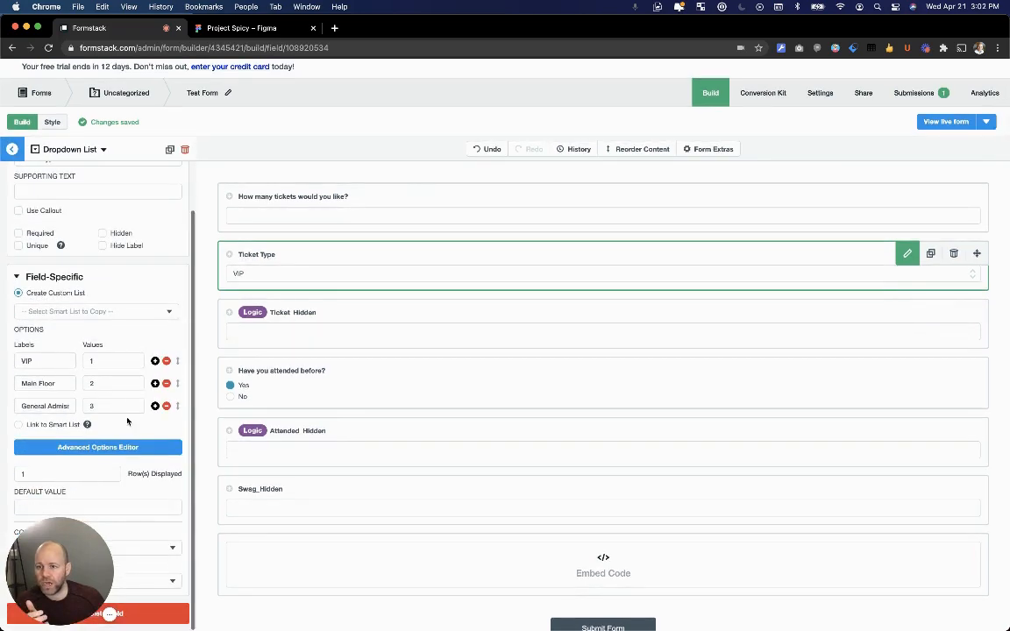
{"action": "left_click", "coordinate": [90, 449]}
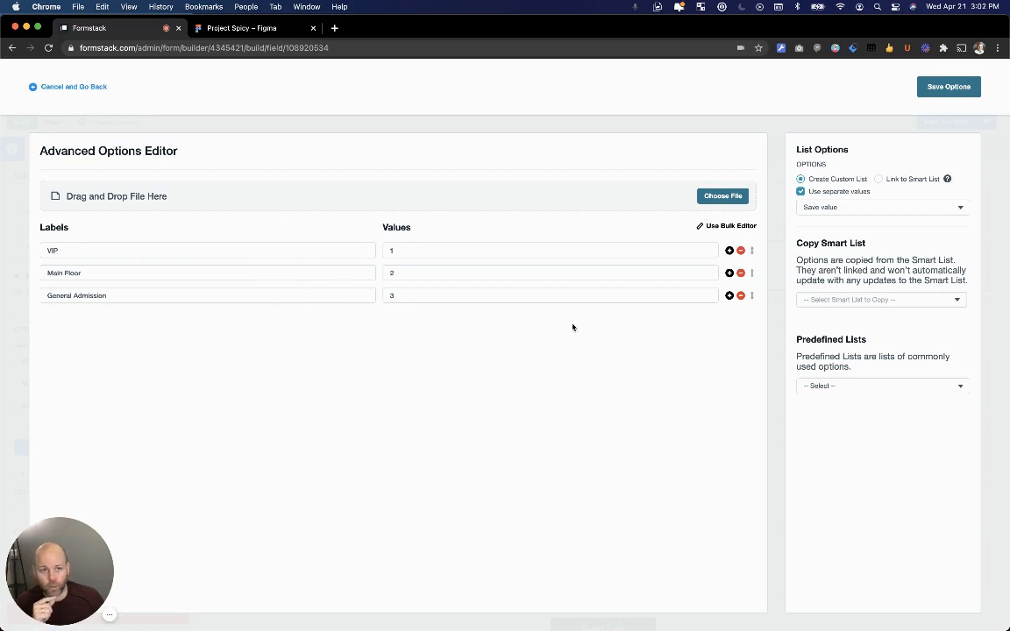
{"action": "left_click", "coordinate": [802, 192]}
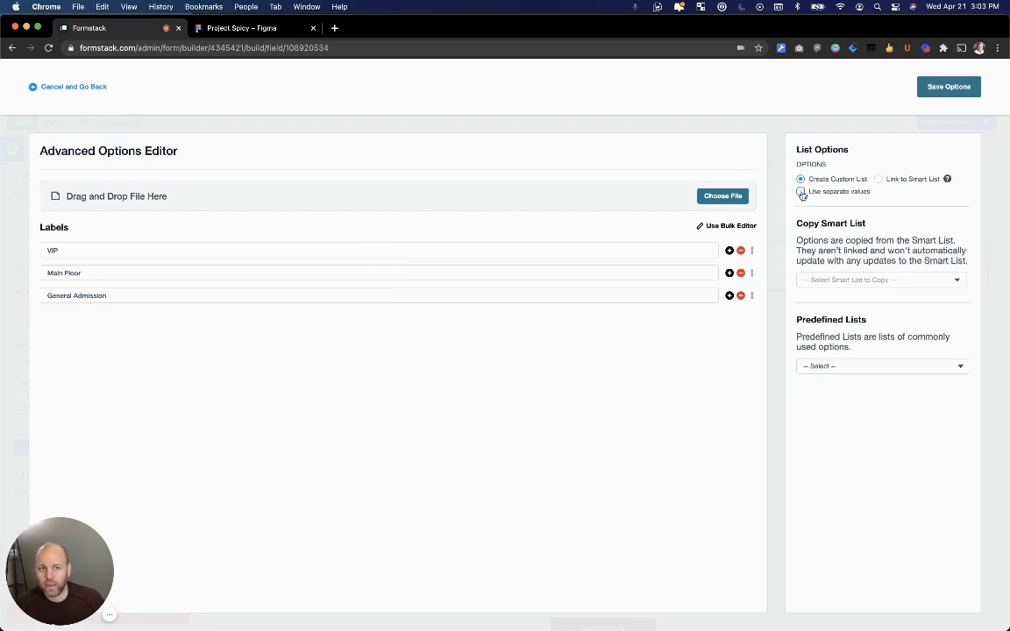
{"action": "left_click", "coordinate": [802, 193]}
Set the option values to 1 for VIP, 2 for Main Floor and 3 for General Admission, and save the options.
{"action": "left_click", "coordinate": [460, 251]}
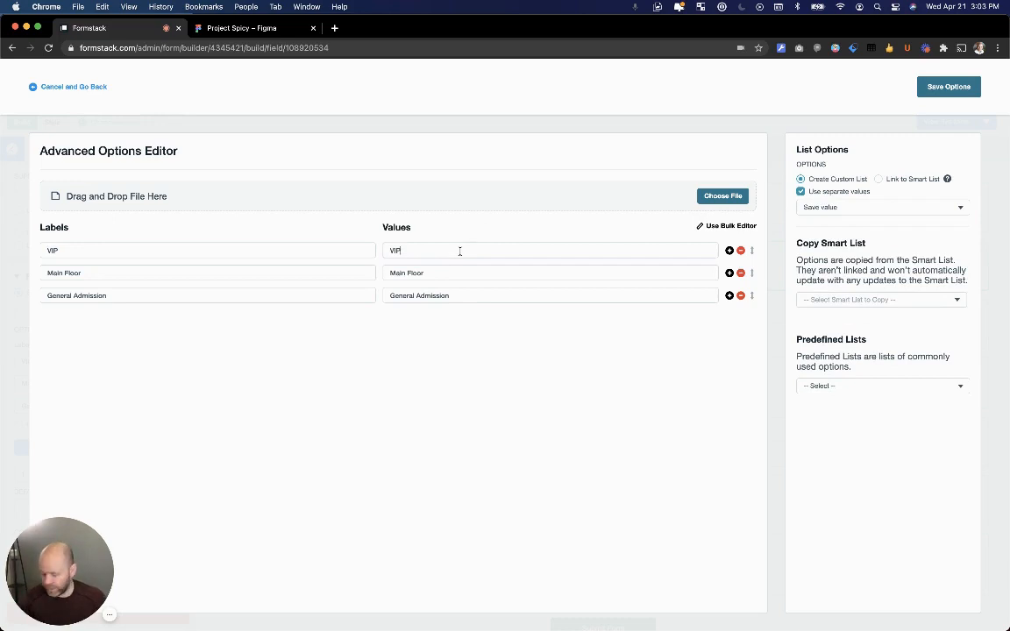
{"action": "key", "text": "super+a"}
{"action": "type", "text": "1"}
{"action": "key", "text": "Tab"}
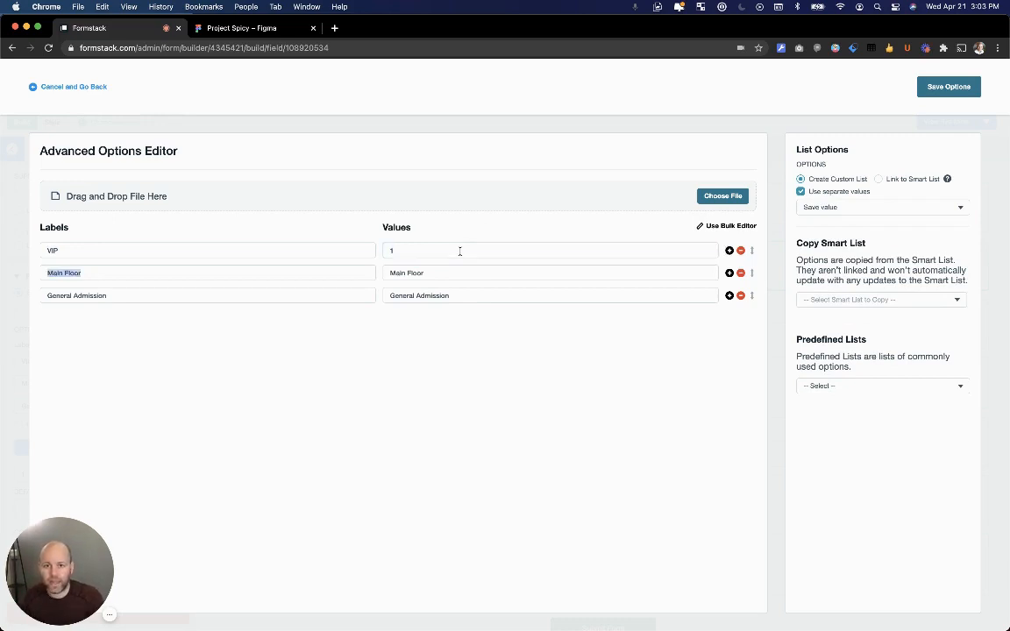
{"action": "key", "text": "Tab"}
{"action": "key", "text": "Tab"}
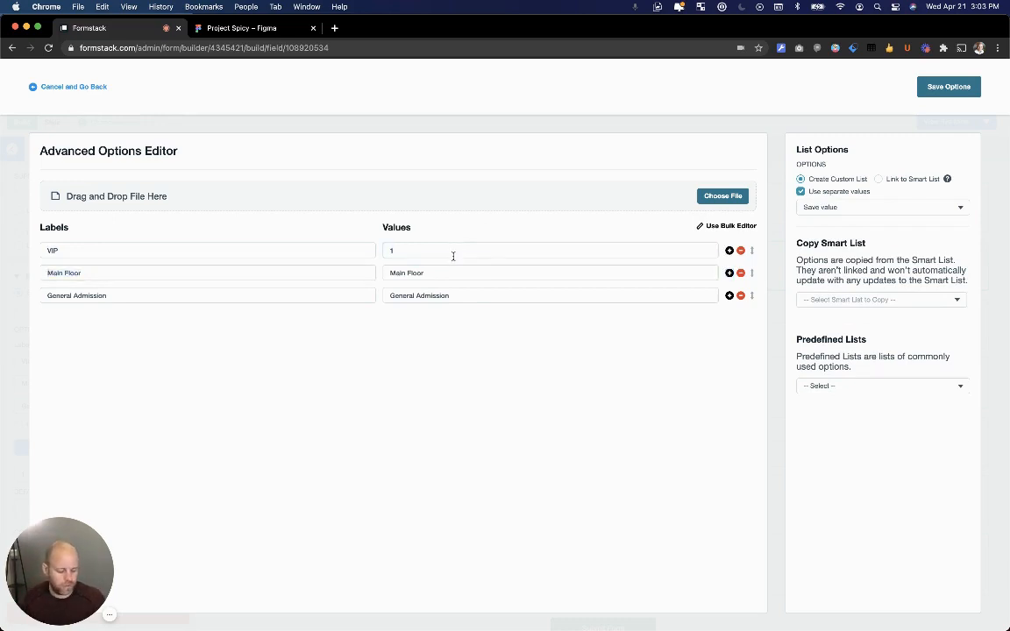
{"action": "key", "text": "shift+Tab"}
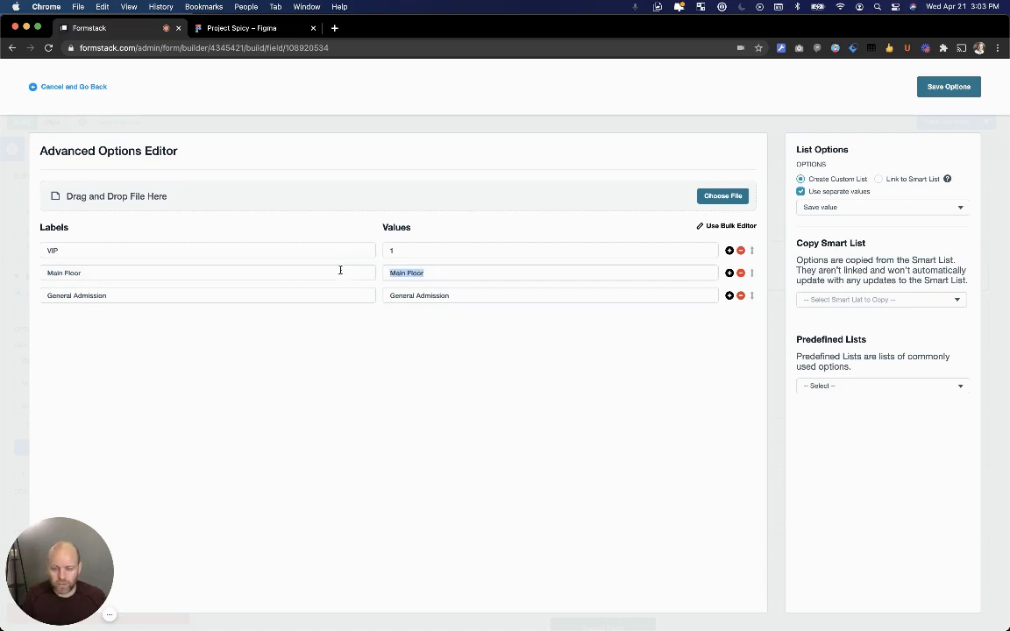
{"action": "type", "text": "2"}
{"action": "left_click", "coordinate": [458, 312]}
{"action": "left_click_drag", "start_coordinate": [451, 295], "coordinate": [361, 295]}
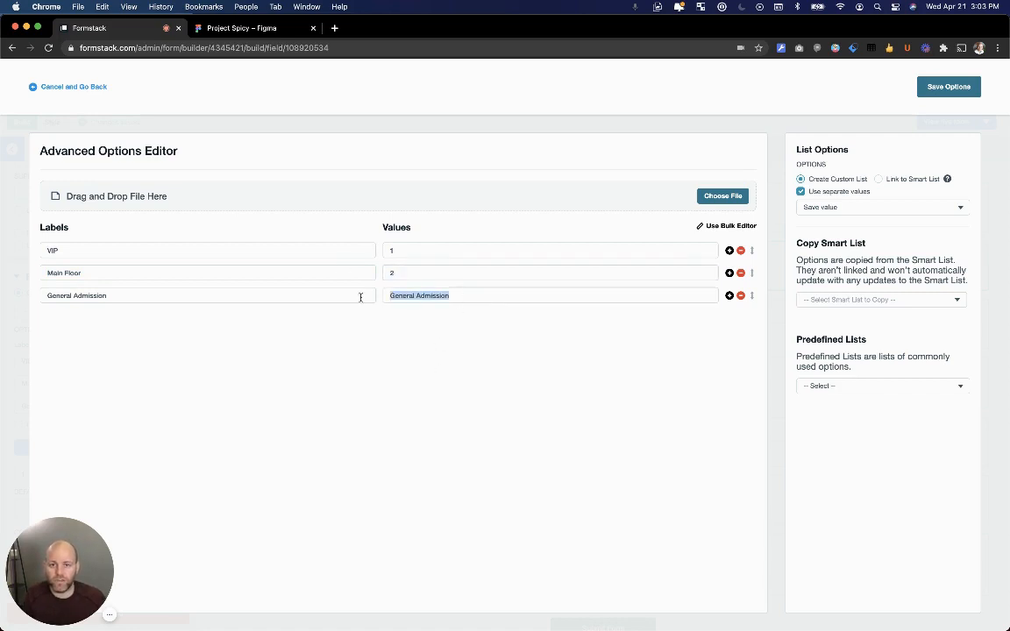
{"action": "type", "text": "3"}
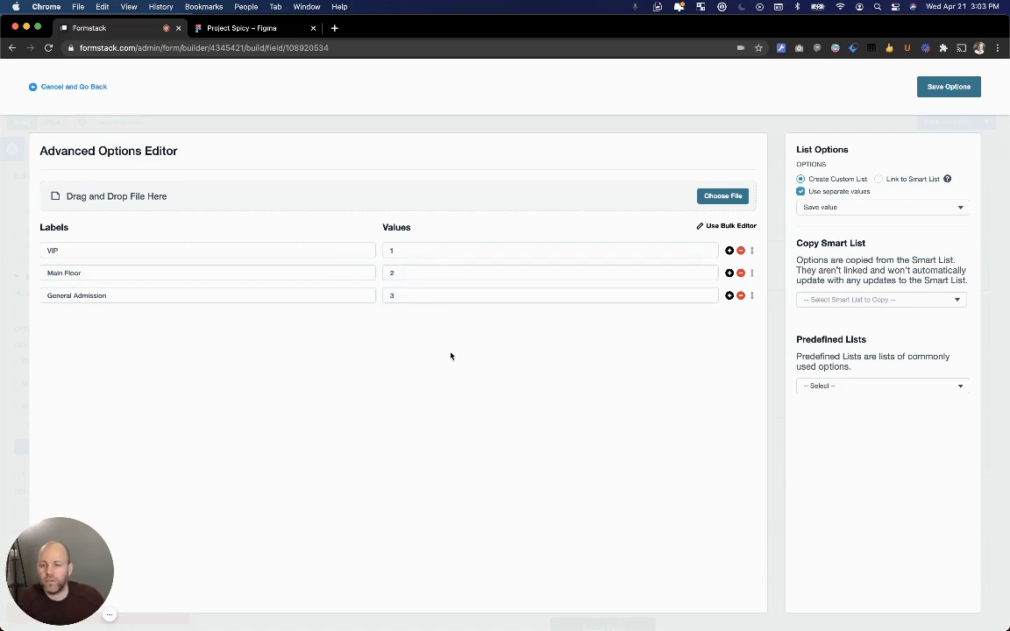
{"action": "left_click", "coordinate": [949, 88]}
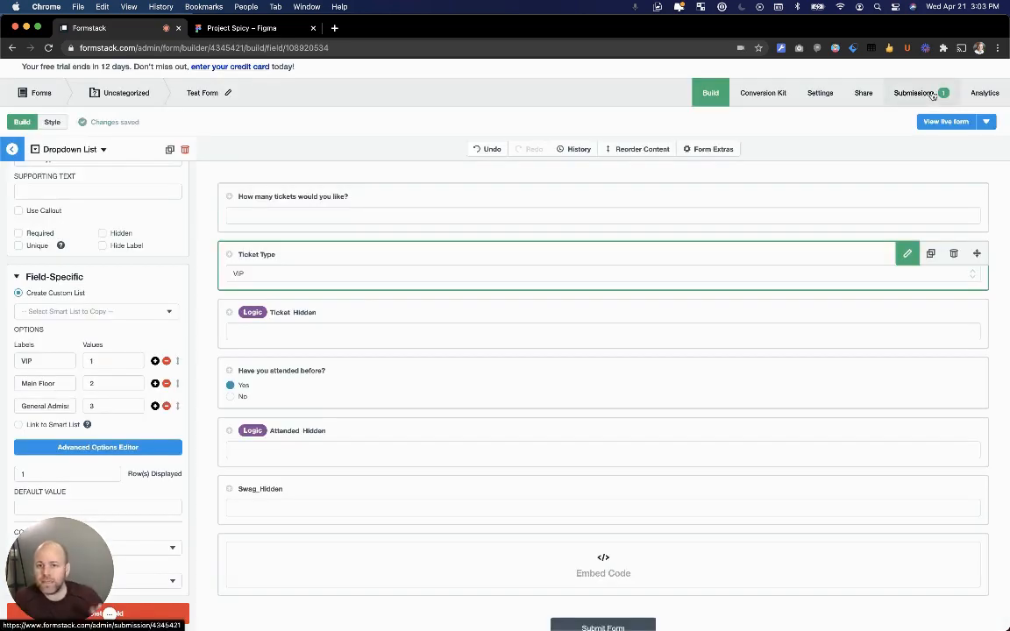
Examine the Ticket_Hidden field's numeric calculation settings.
{"action": "left_click", "coordinate": [326, 312]}
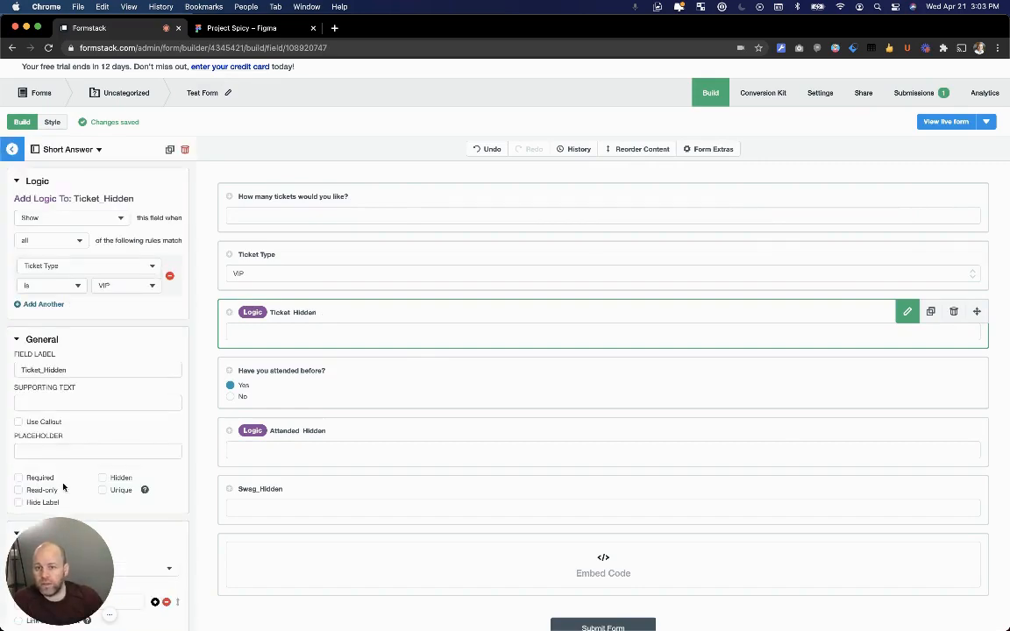
{"action": "scroll", "coordinate": [63, 487], "scroll_direction": "down", "scroll_amount": 5}
{"action": "scroll", "coordinate": [63, 488], "scroll_direction": "down", "scroll_amount": 6}
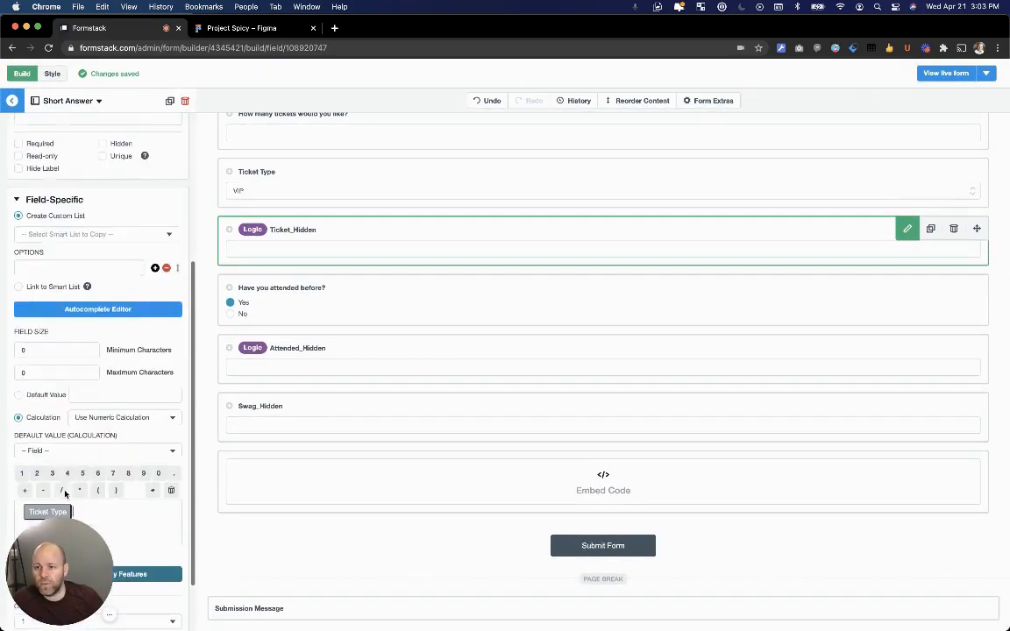
{"action": "scroll", "coordinate": [68, 281], "scroll_direction": "up", "scroll_amount": 3}
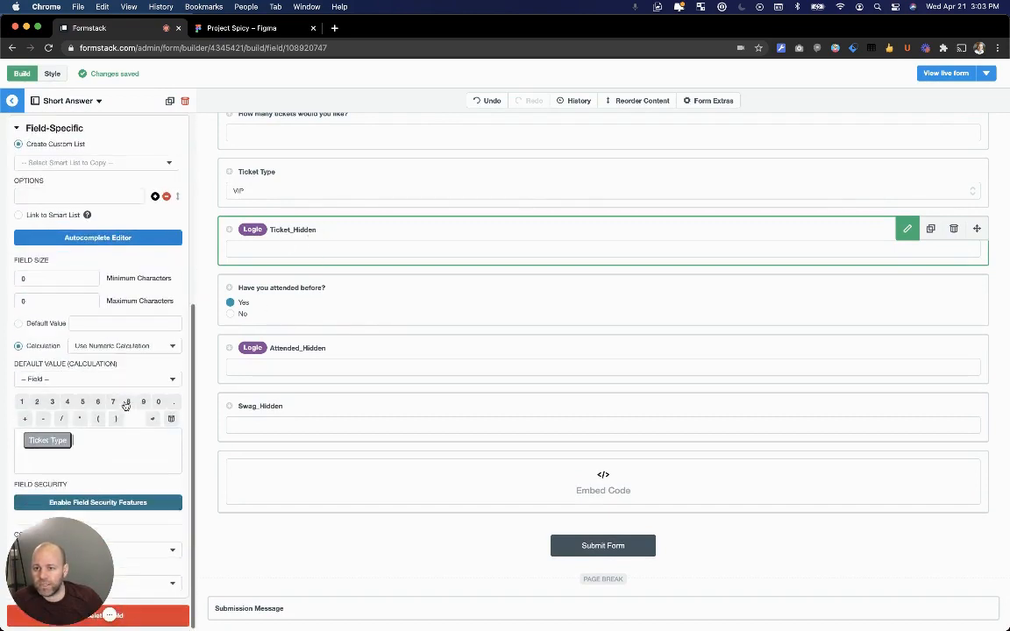
{"action": "scroll", "coordinate": [114, 364], "scroll_direction": "down", "scroll_amount": 4}
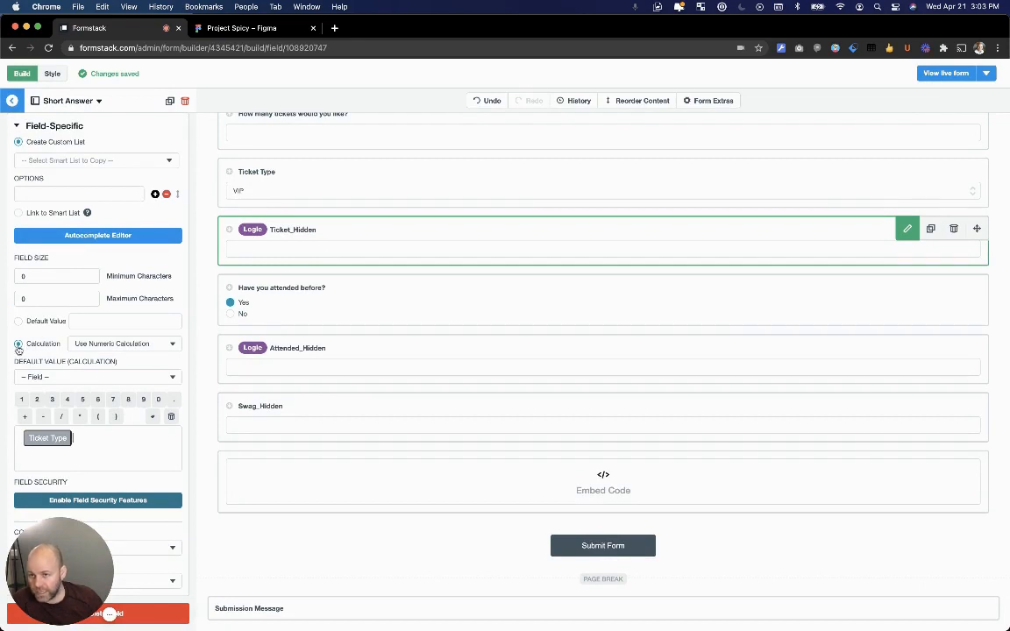
Remove Ticket Type from the Ticket_Hidden field's default value calculation and insert it again.
{"action": "left_click", "coordinate": [88, 377]}
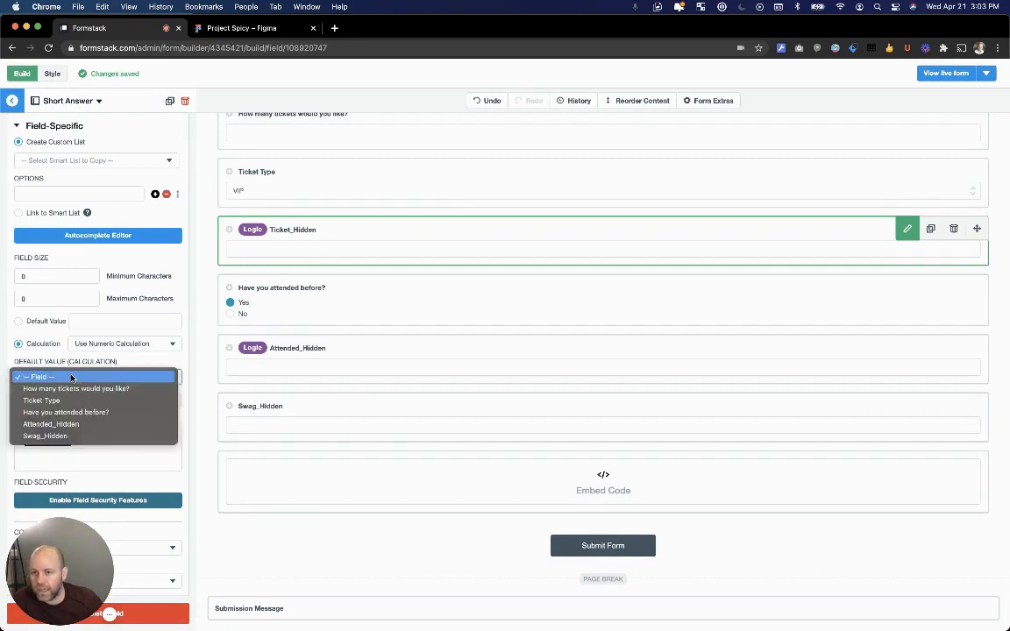
{"action": "left_click", "coordinate": [106, 399]}
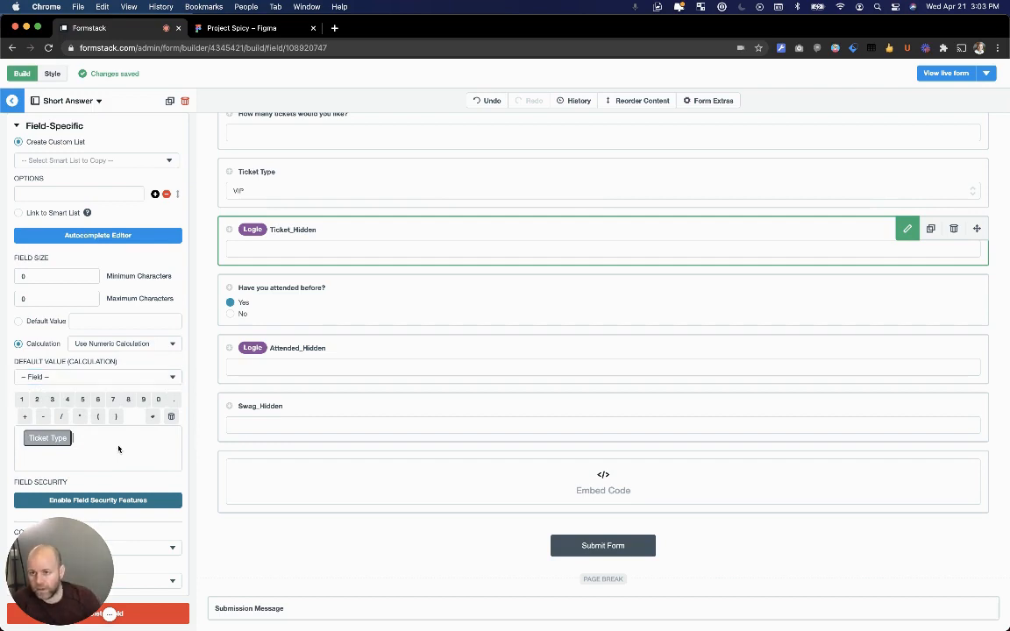
{"action": "key", "text": "BackSpace"}
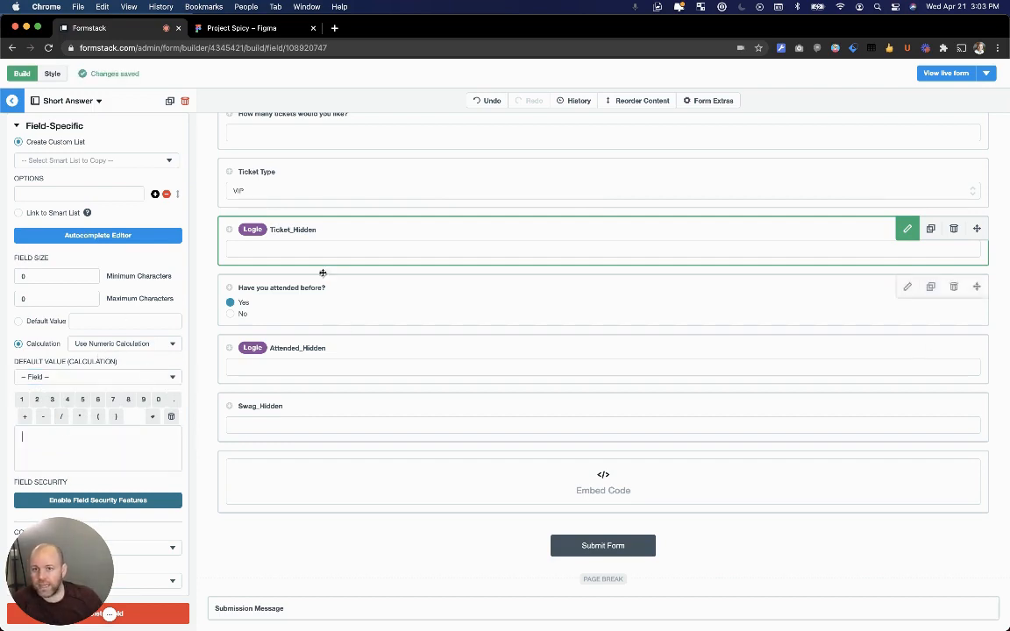
{"action": "left_click", "coordinate": [53, 377]}
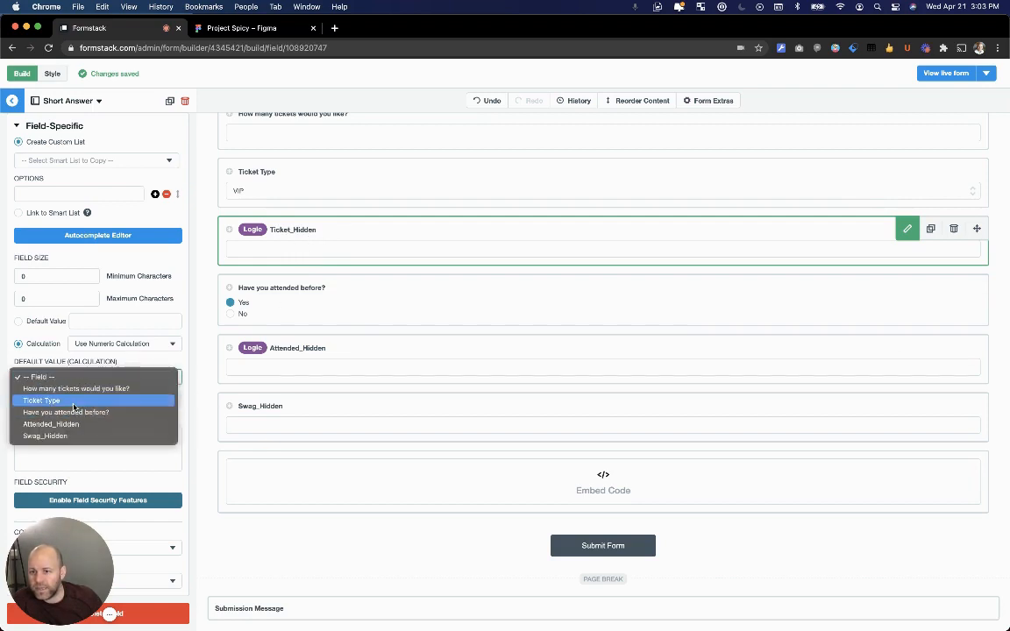
{"action": "left_click", "coordinate": [48, 401]}
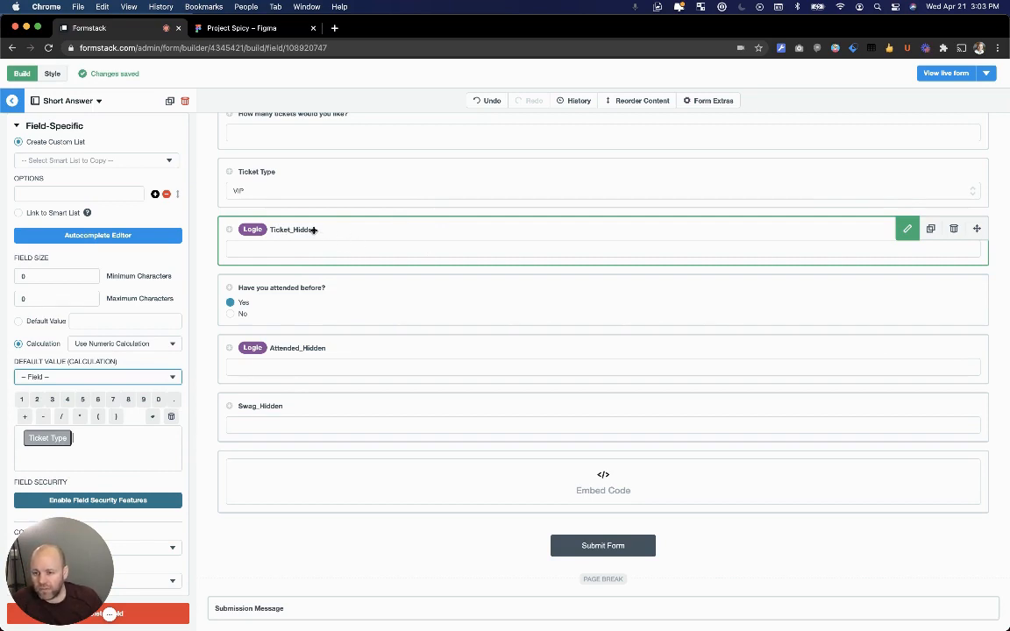
Review the option values of the Ticket Type and "Have you attended before?" fields, including the latter's advanced options, and save those options.
{"action": "left_click", "coordinate": [307, 170]}
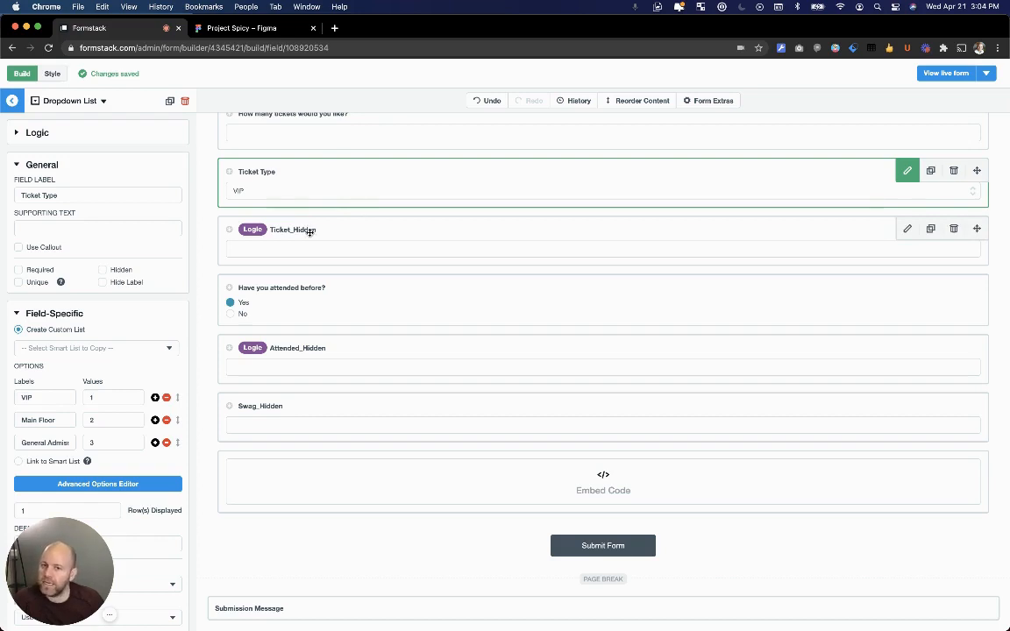
{"action": "left_click", "coordinate": [360, 298]}
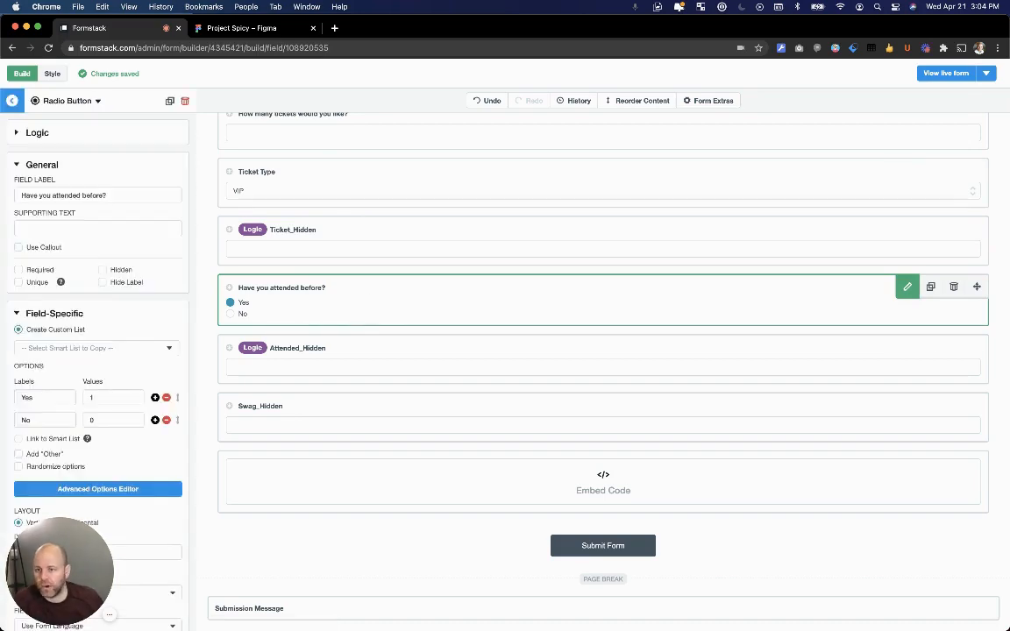
{"action": "left_click", "coordinate": [97, 490]}
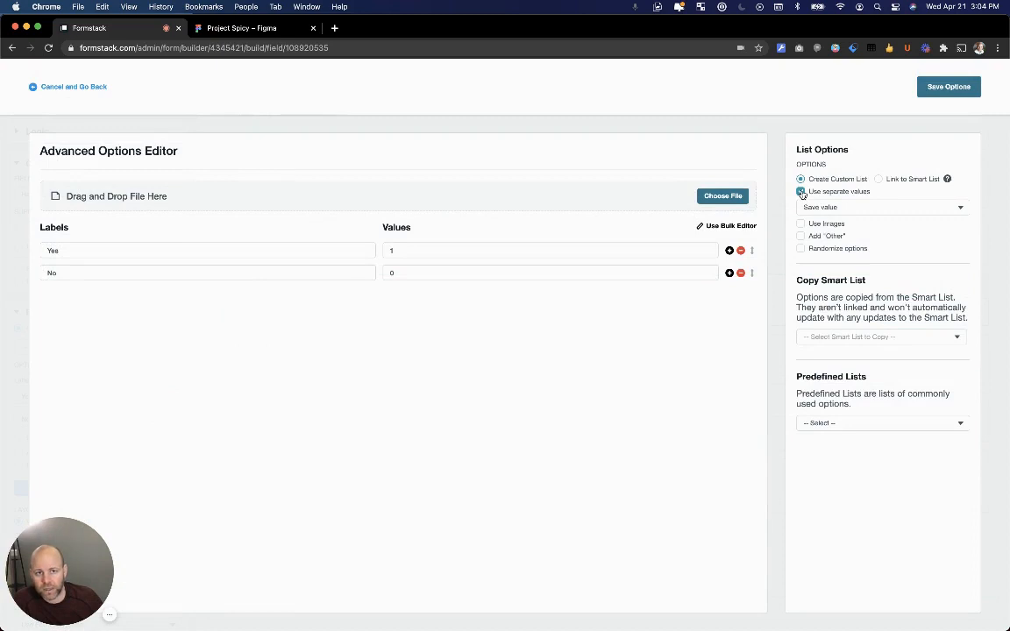
{"action": "left_click", "coordinate": [943, 91]}
Examine the Attended_Hidden field's numeric calculation settings and dismiss the message notification.
{"action": "left_click", "coordinate": [335, 354]}
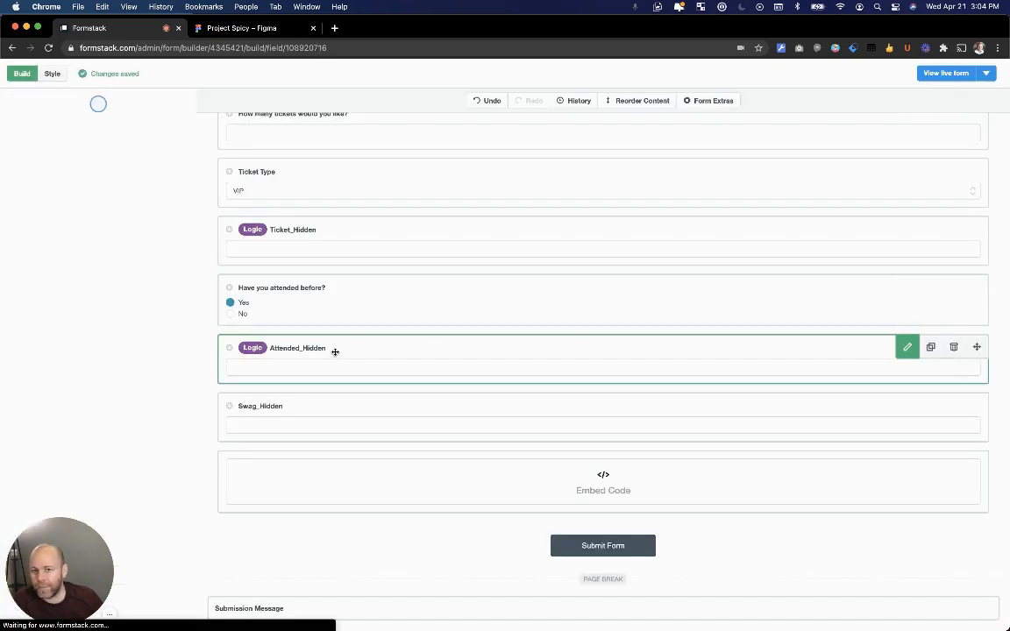
{"action": "scroll", "coordinate": [86, 447], "scroll_direction": "down", "scroll_amount": 1}
{"action": "scroll", "coordinate": [86, 447], "scroll_direction": "down", "scroll_amount": 5}
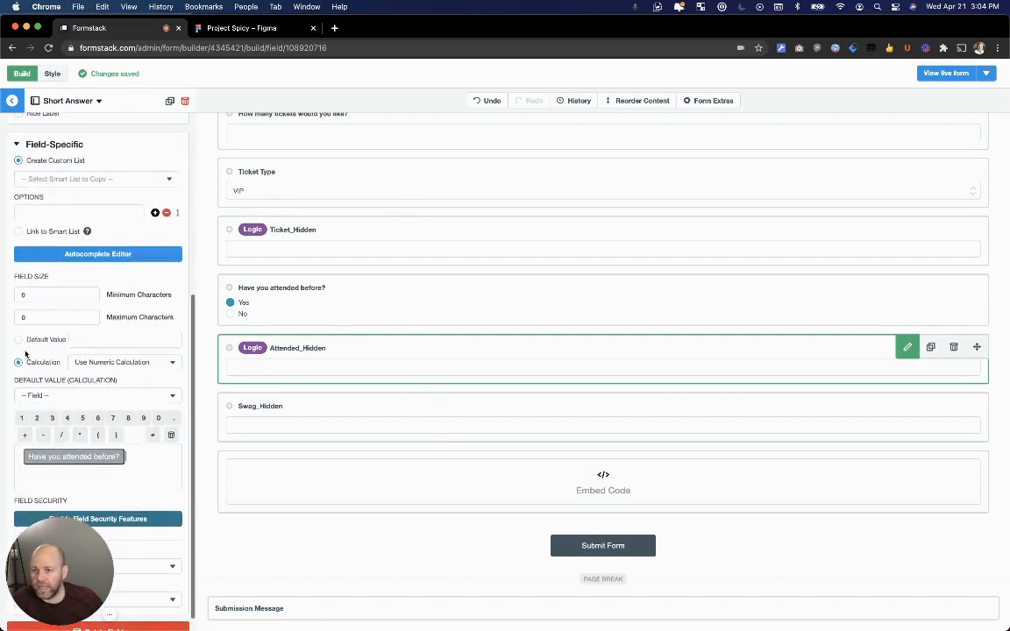
{"action": "scroll", "coordinate": [22, 367], "scroll_direction": "down", "scroll_amount": 1}
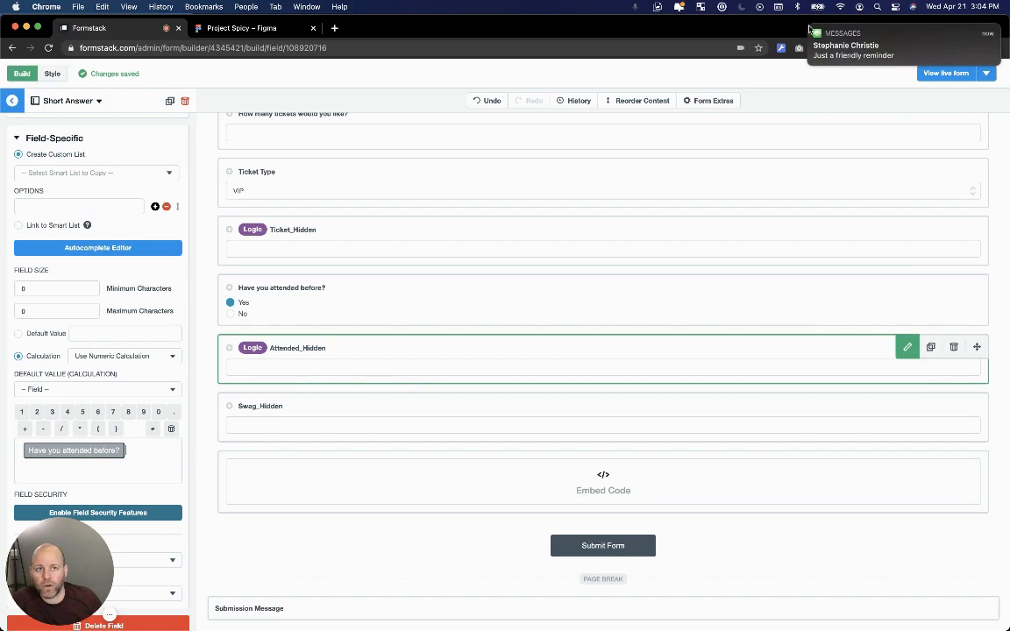
{"action": "left_click", "coordinate": [811, 26]}
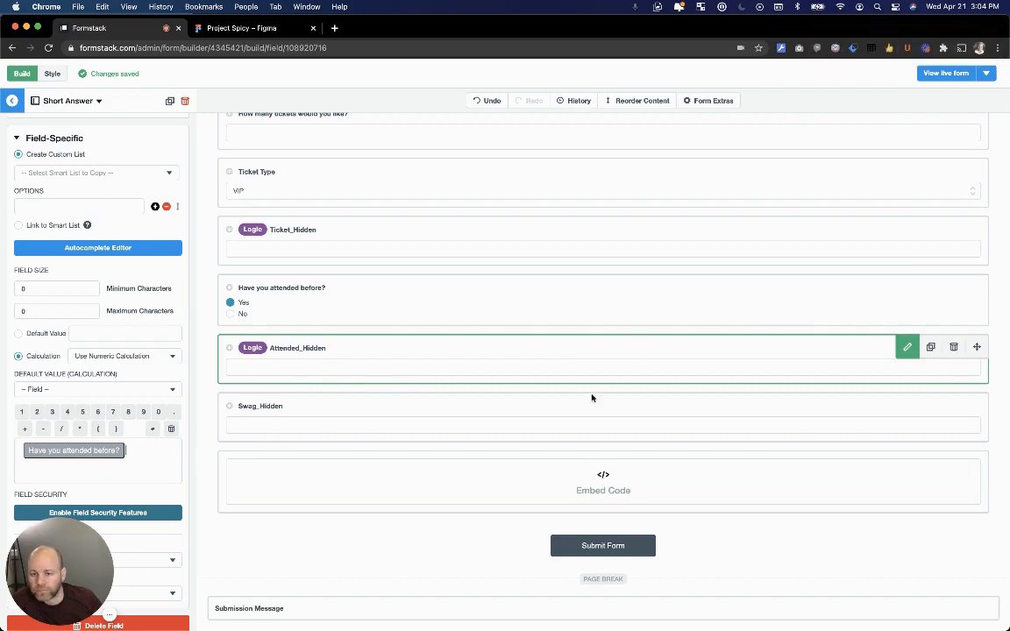
Select the Swag_Hidden field, and open the Embed Code field's script in the popout editor.
{"action": "left_click", "coordinate": [335, 404]}
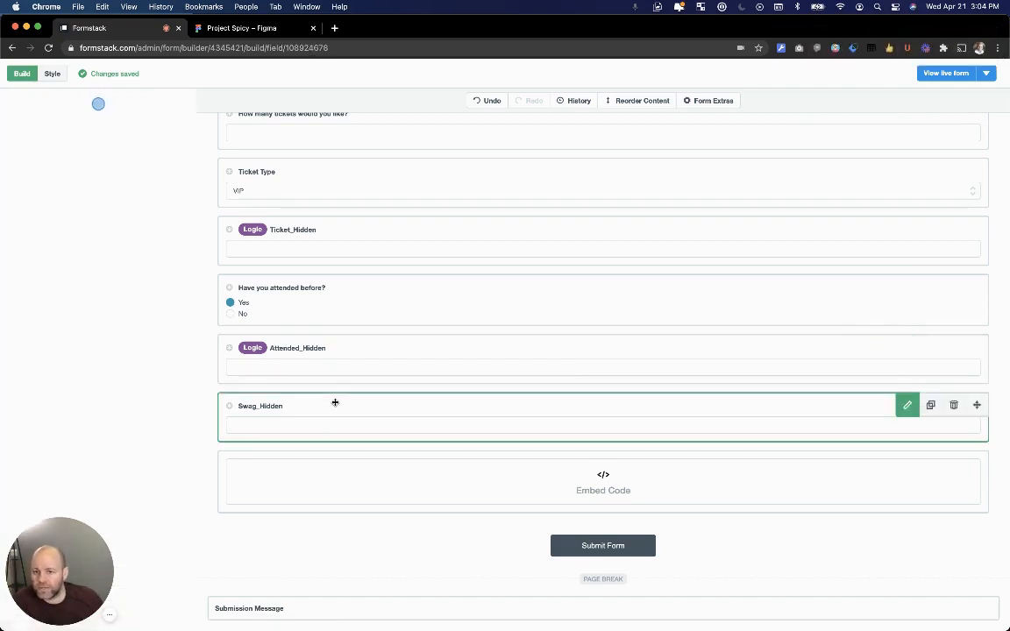
{"action": "left_click", "coordinate": [340, 461]}
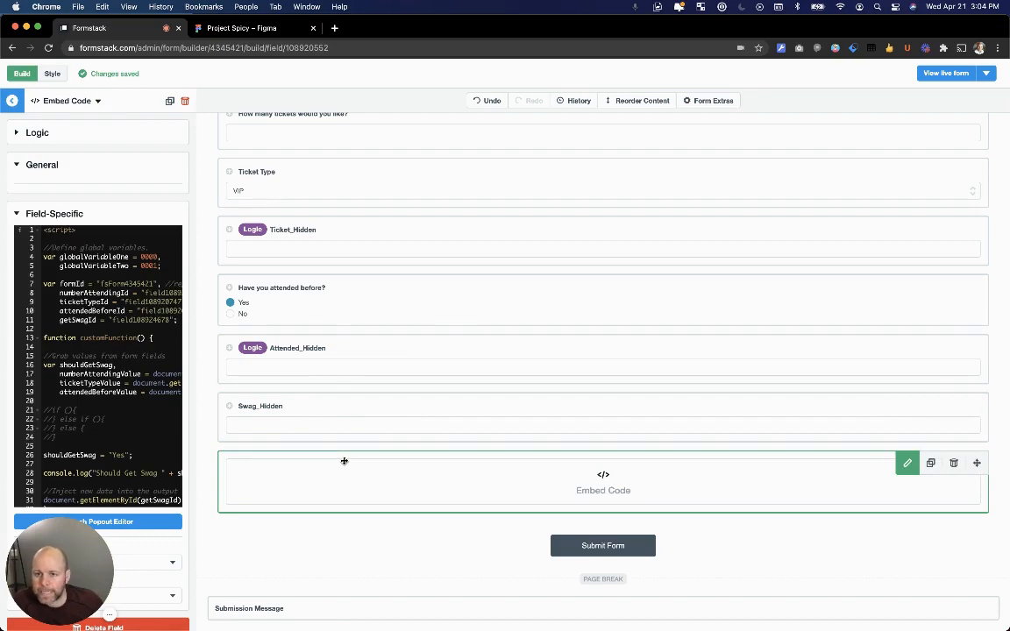
{"action": "left_click", "coordinate": [133, 523]}
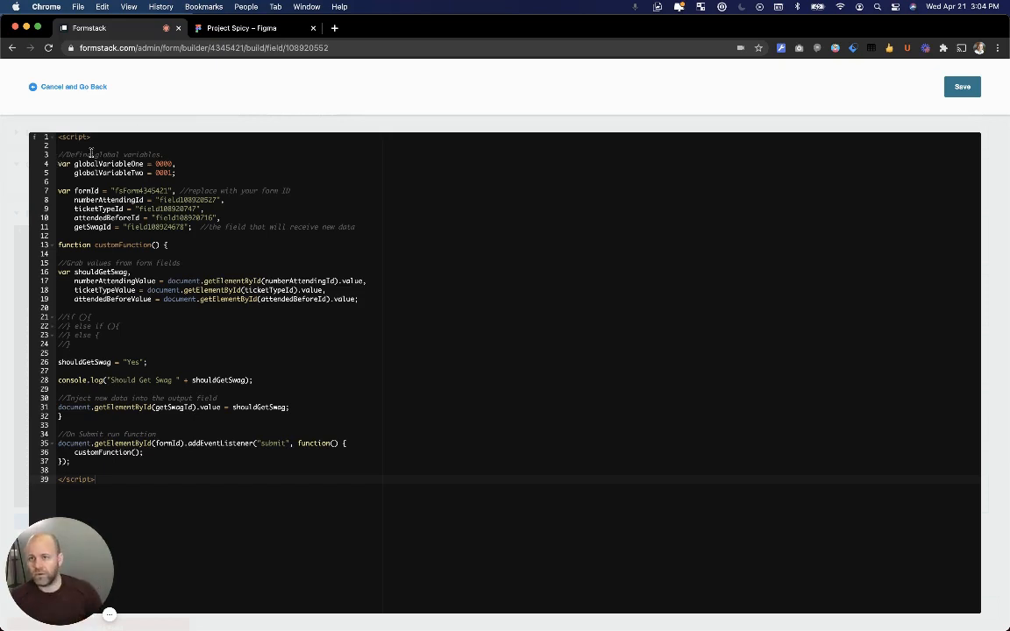
Set the first global variable in the script to 5 and rename it numAttendees.
{"action": "left_click", "coordinate": [204, 161]}
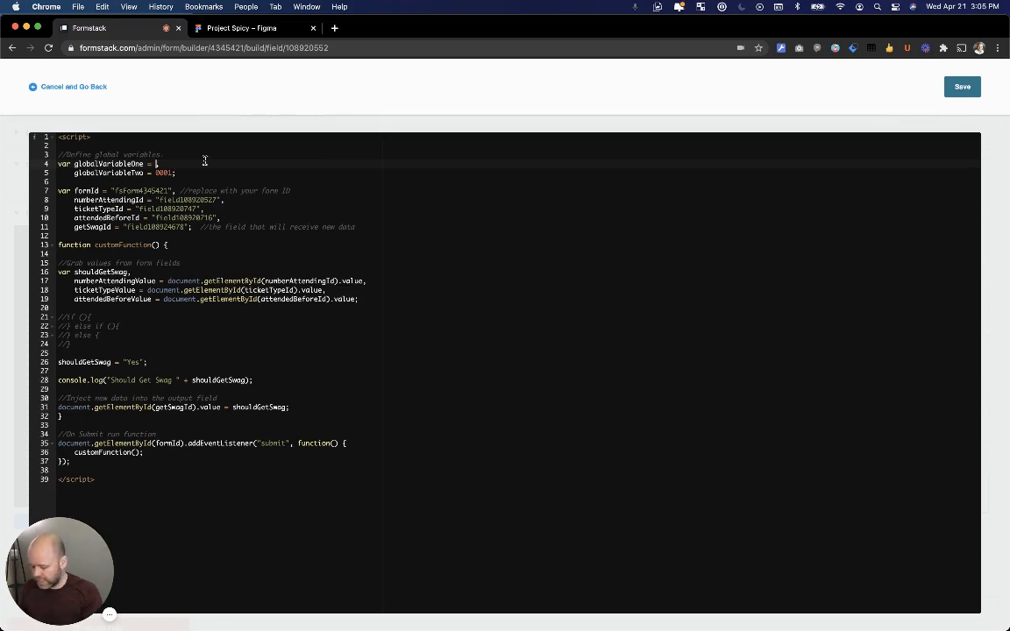
{"action": "type", "text": "5,"}
{"action": "double_click", "coordinate": [107, 165]}
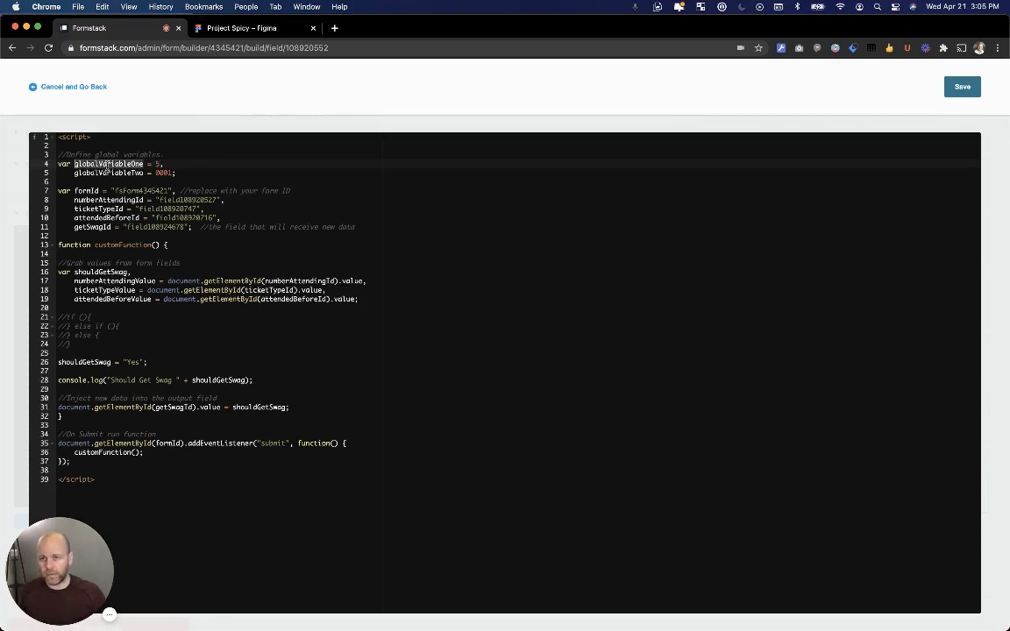
{"action": "type", "text": "numAtt"}
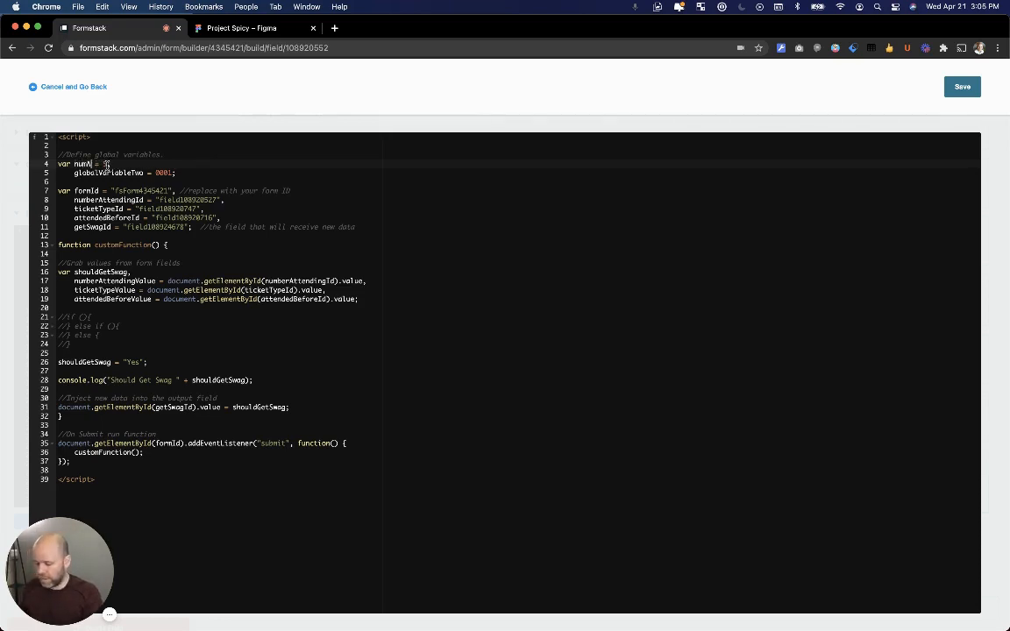
{"action": "type", "text": "endees"}
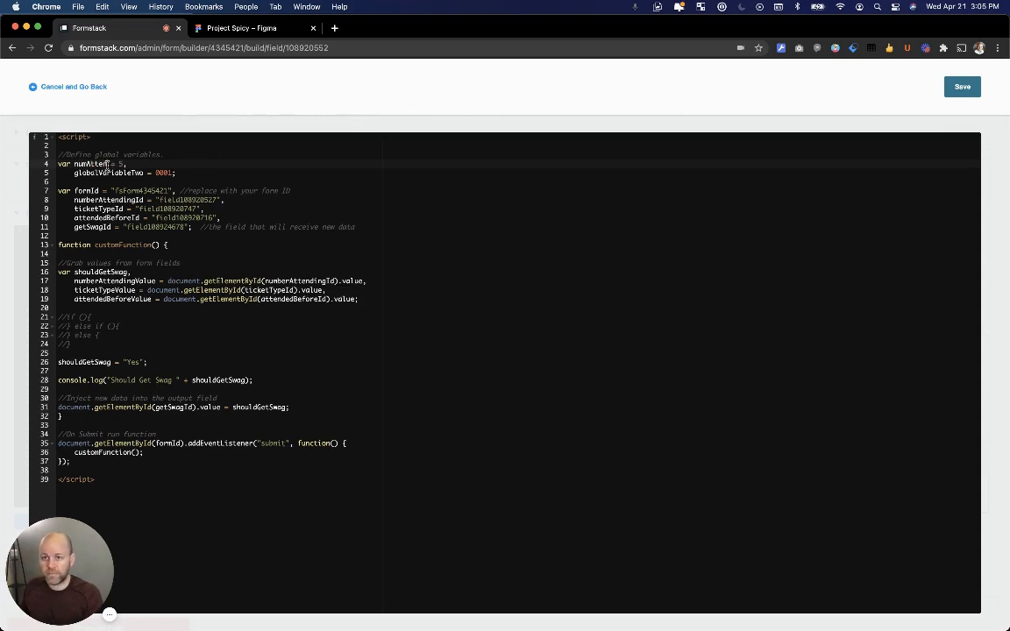
{"action": "left_click", "coordinate": [206, 156]}
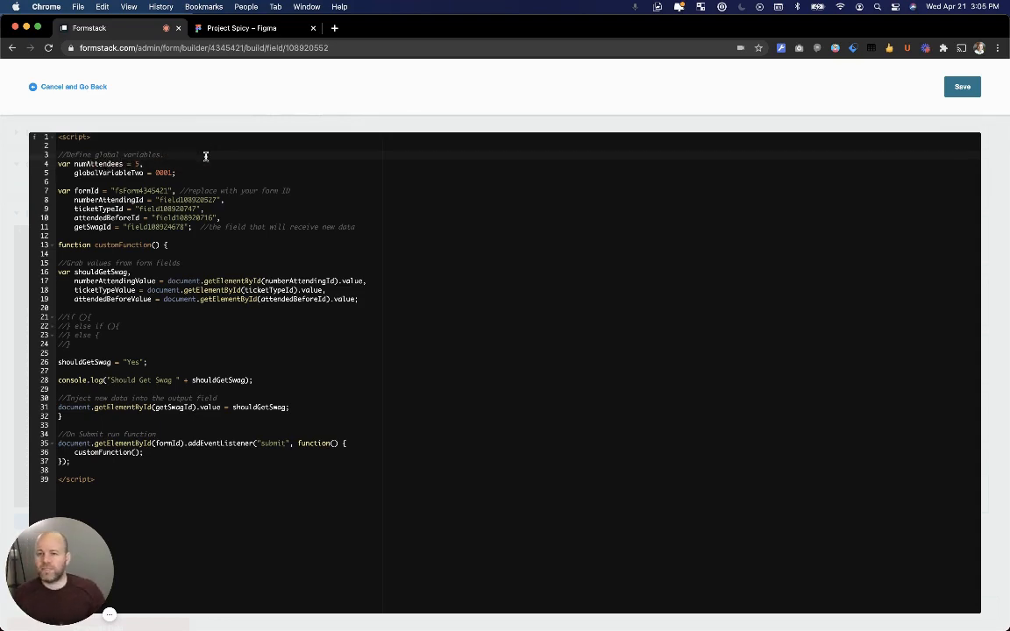
Delete the globalVariableTwo line and end the numAttendees declaration with a semicolon.
{"action": "left_click", "coordinate": [185, 172]}
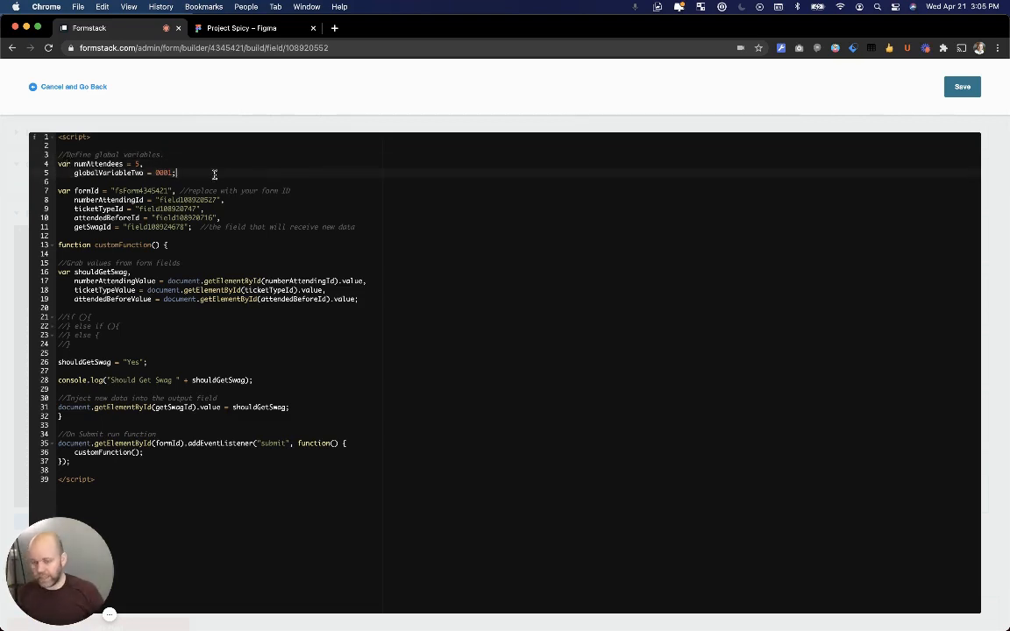
{"action": "key", "text": "super+shift+Left"}
{"action": "key", "text": "BackSpace"}
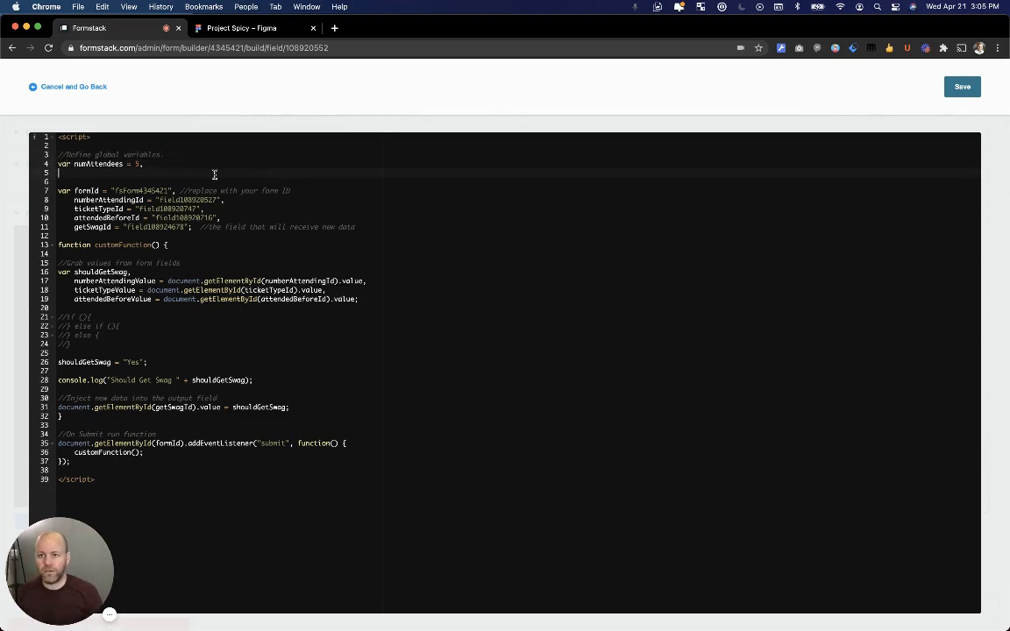
{"action": "key", "text": "BackSpace"}
{"action": "type", "text": ";"}
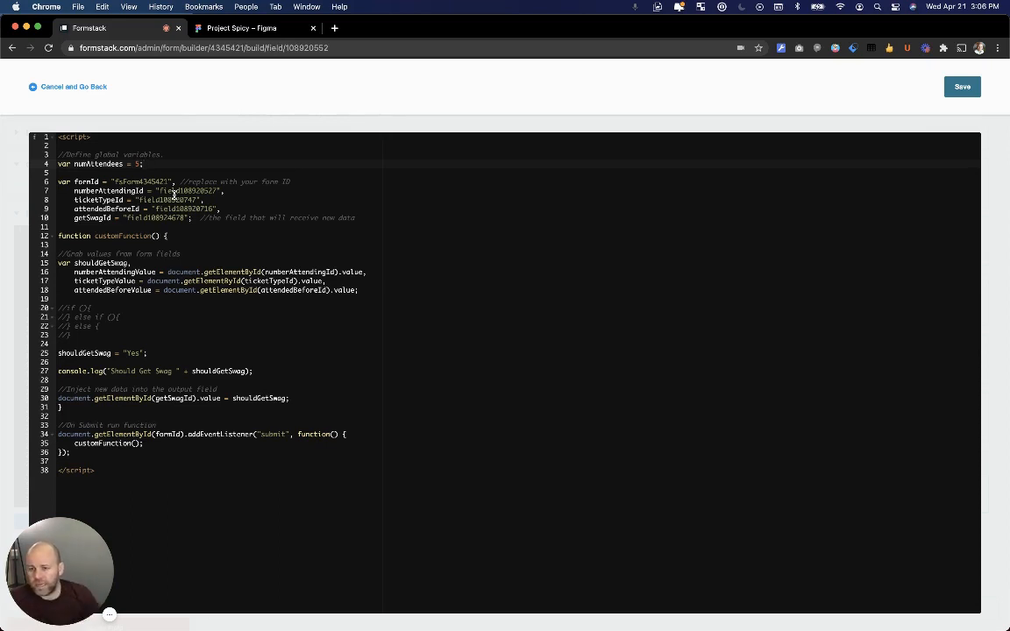
Examine the field ID variables from numberAttendingId to getSwagId and the variables in customFunction that grab the form field values.
{"action": "double_click", "coordinate": [99, 190]}
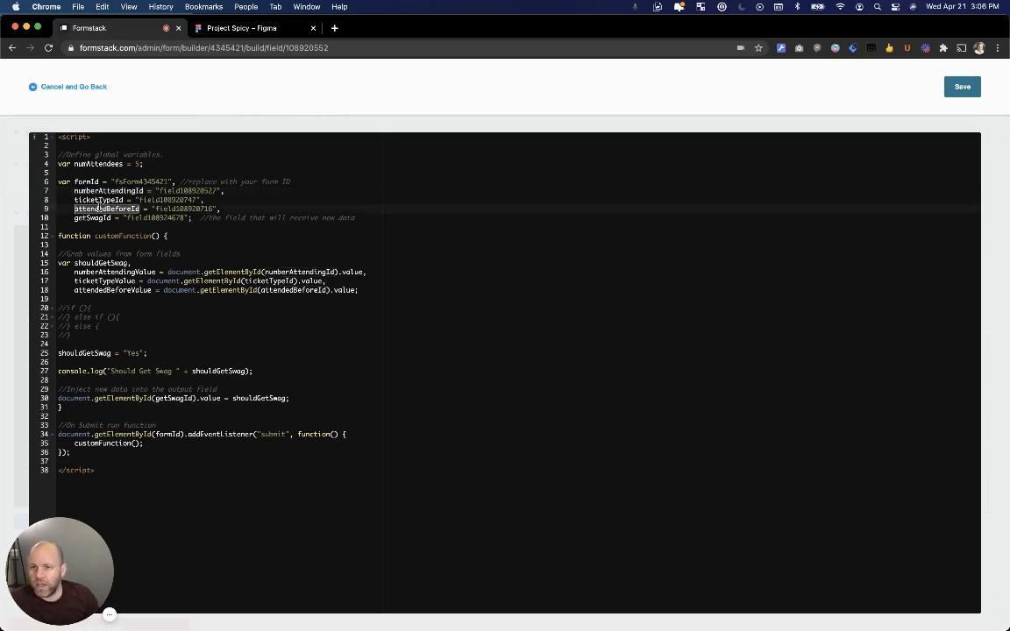
{"action": "double_click", "coordinate": [99, 200]}
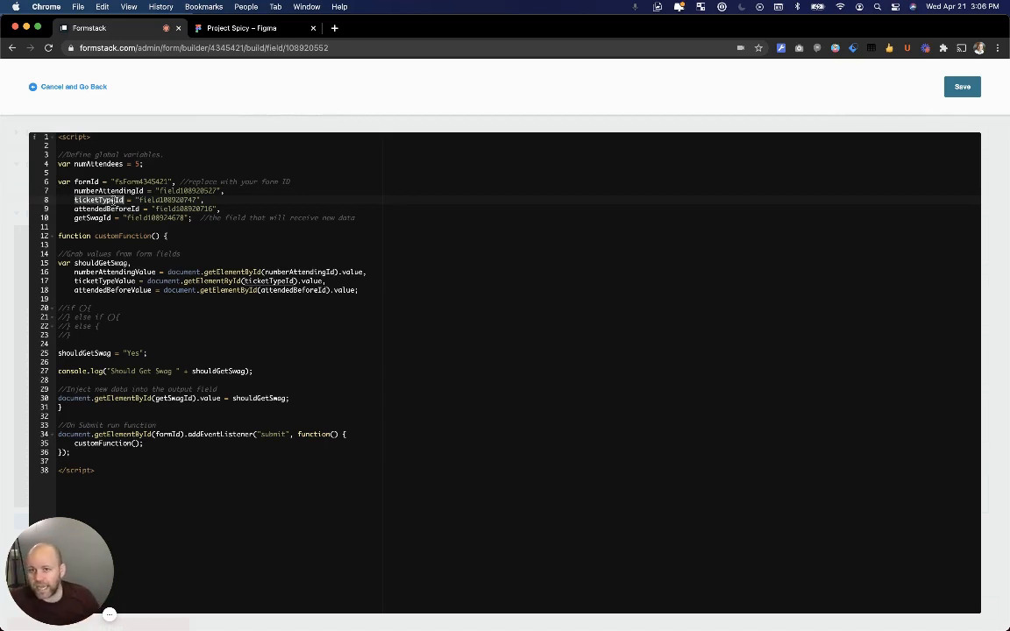
{"action": "left_click", "coordinate": [99, 208]}
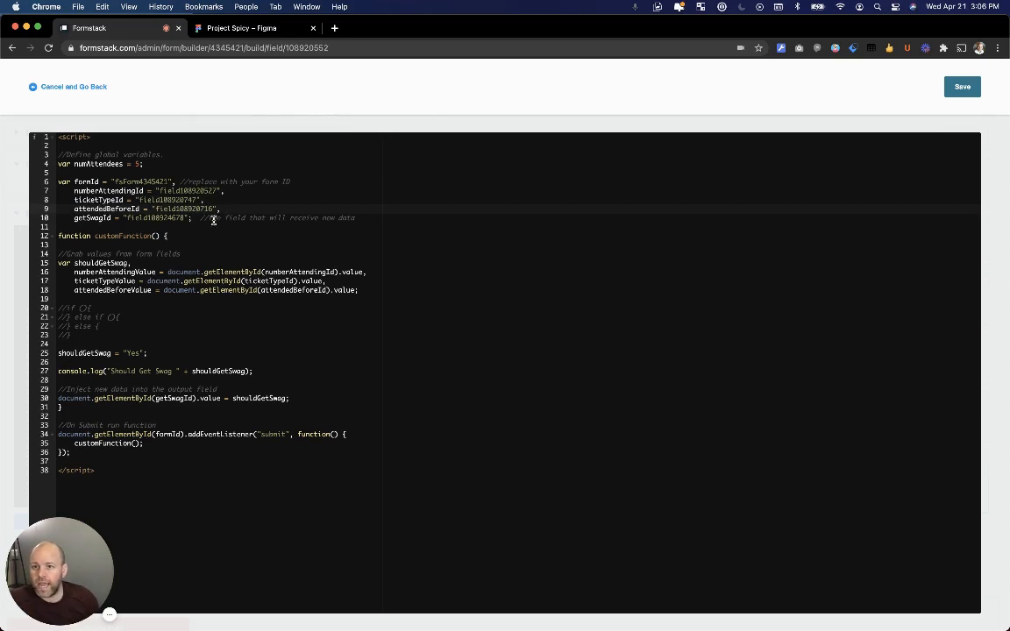
{"action": "left_click", "coordinate": [86, 218]}
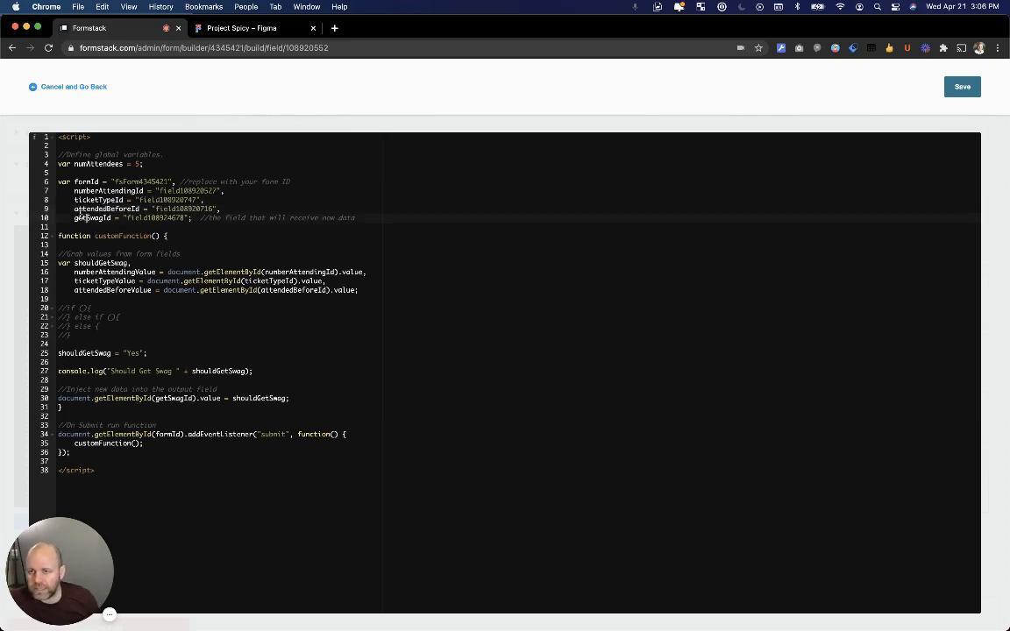
{"action": "left_click_drag", "start_coordinate": [74, 200], "coordinate": [218, 216]}
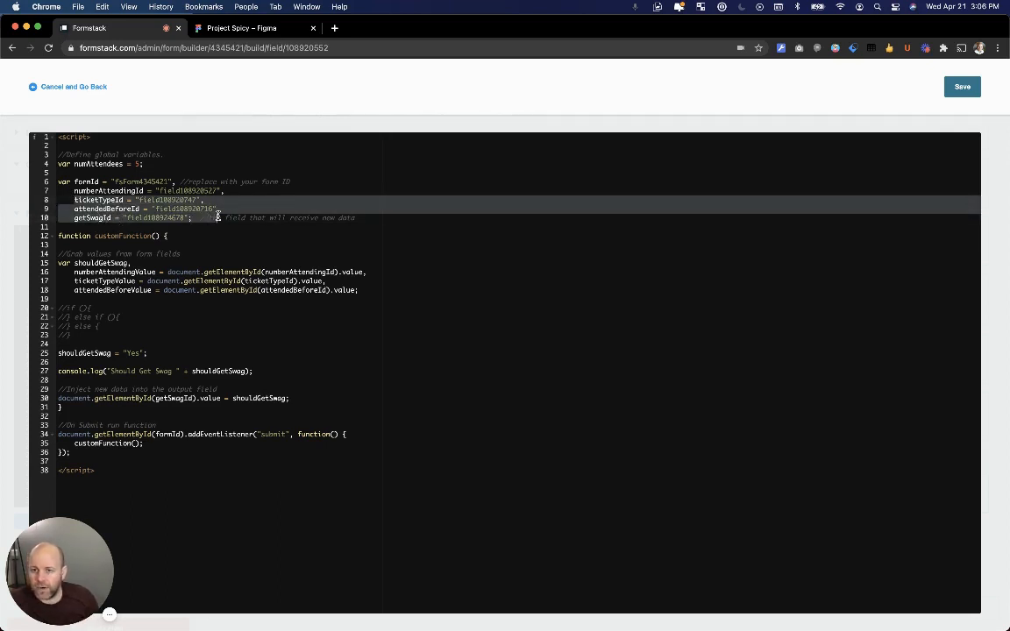
{"action": "left_click", "coordinate": [216, 214]}
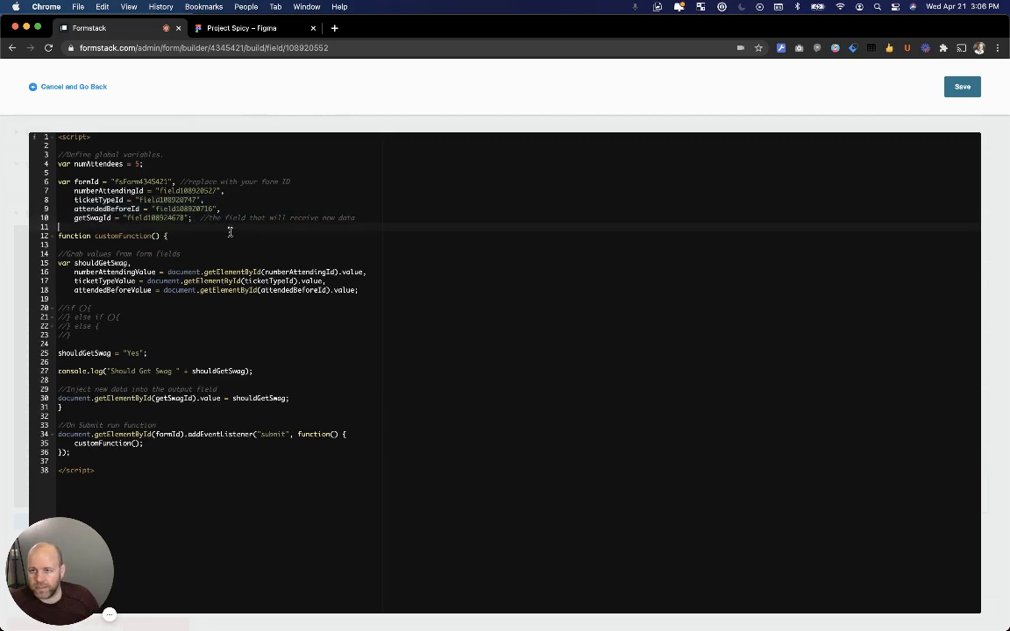
{"action": "left_click", "coordinate": [55, 228]}
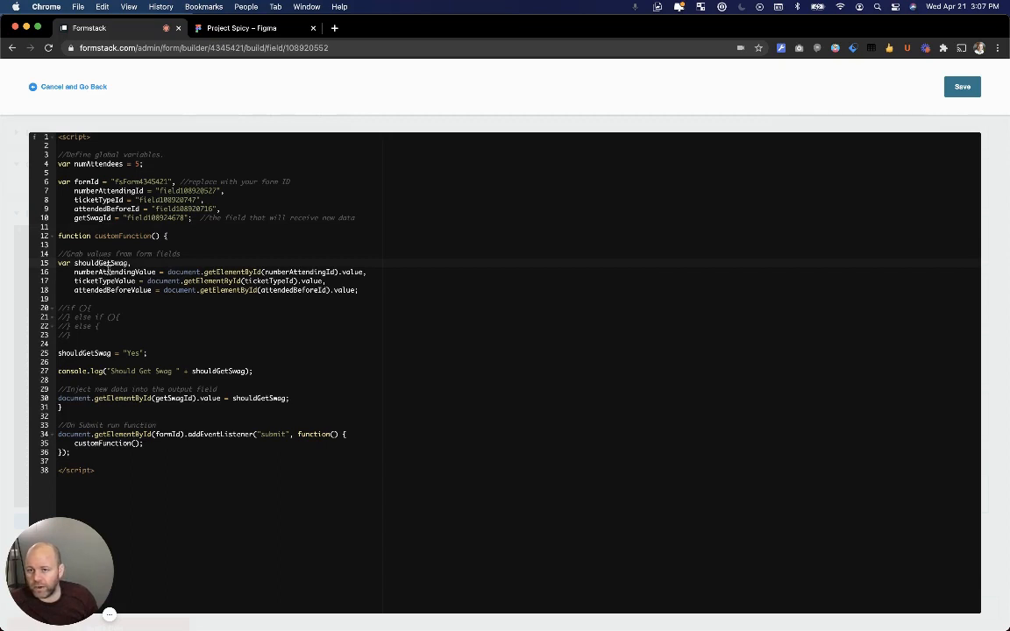
{"action": "left_click_drag", "start_coordinate": [74, 272], "coordinate": [151, 276]}
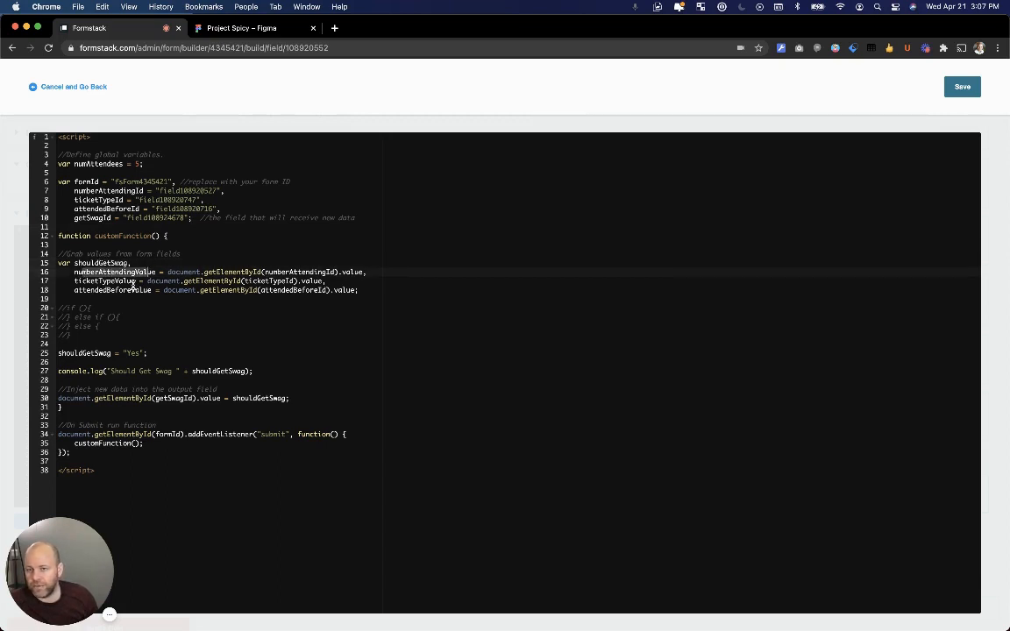
Examine how numberAttendingValue and ticketTypeValue look up their field IDs, and review the global variable block from numAttendees to getSwagId.
{"action": "left_click", "coordinate": [174, 272]}
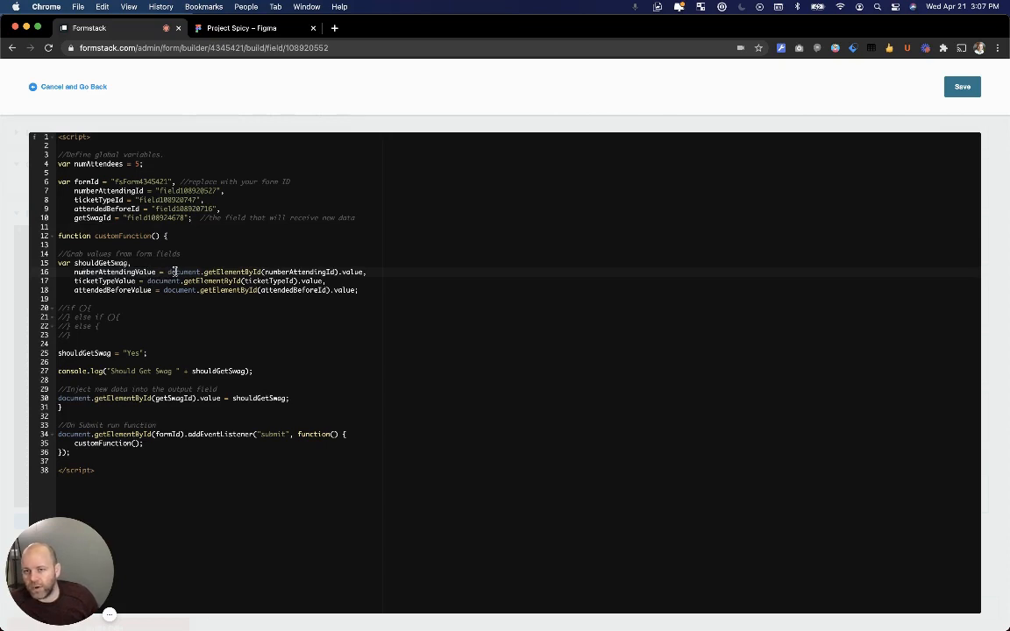
{"action": "double_click", "coordinate": [269, 274]}
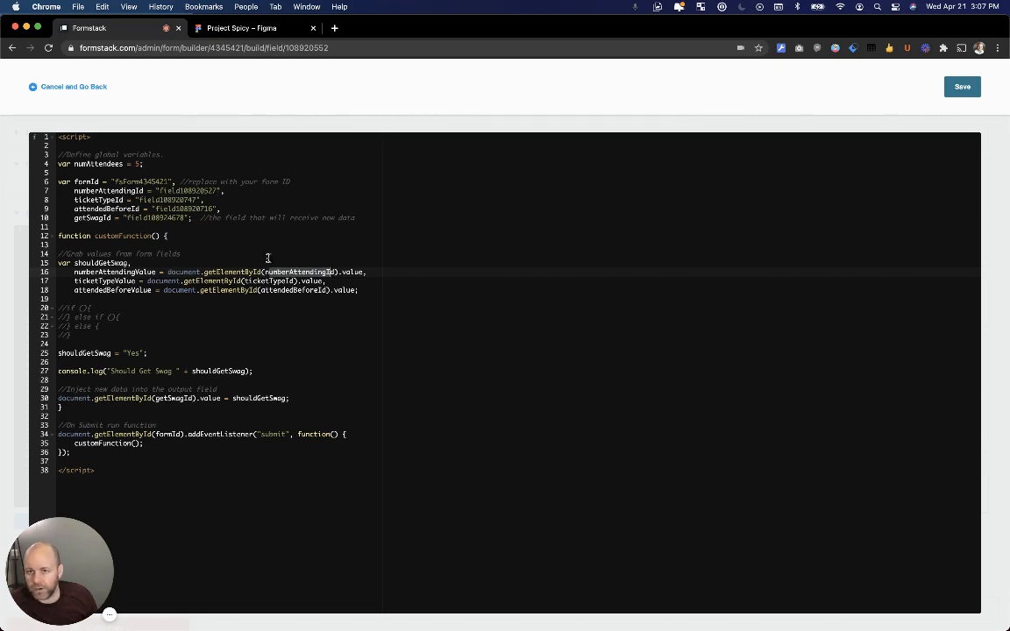
{"action": "left_click", "coordinate": [295, 273]}
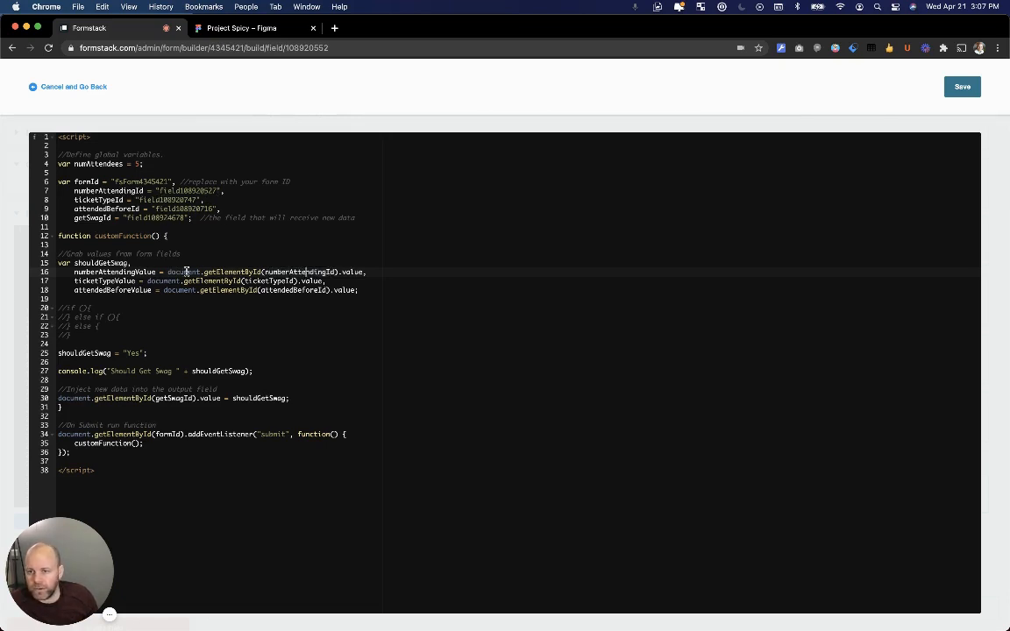
{"action": "double_click", "coordinate": [102, 272]}
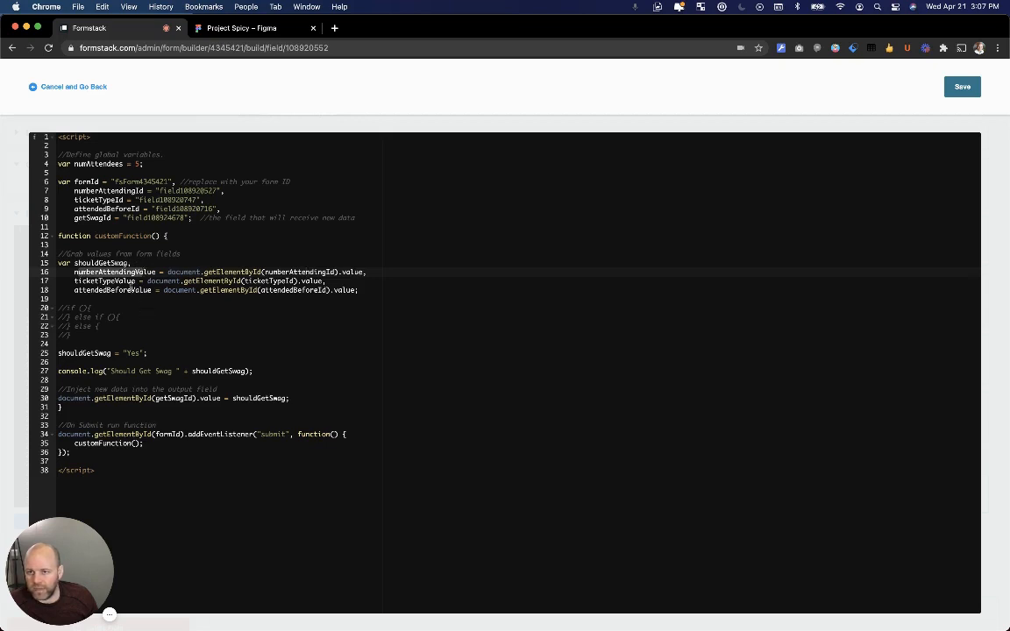
{"action": "left_click", "coordinate": [99, 281]}
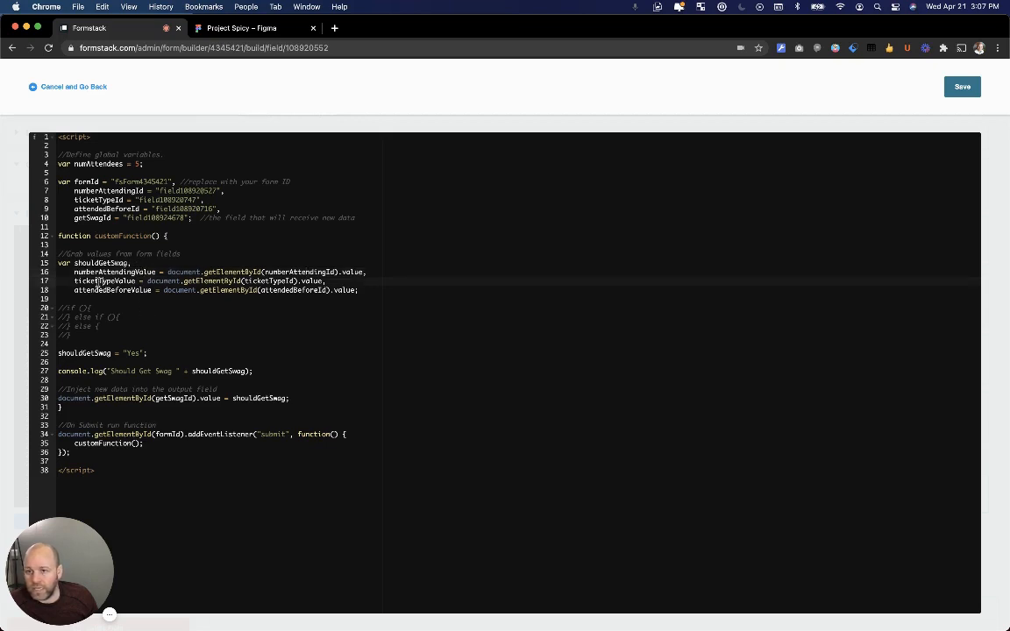
{"action": "double_click", "coordinate": [267, 281]}
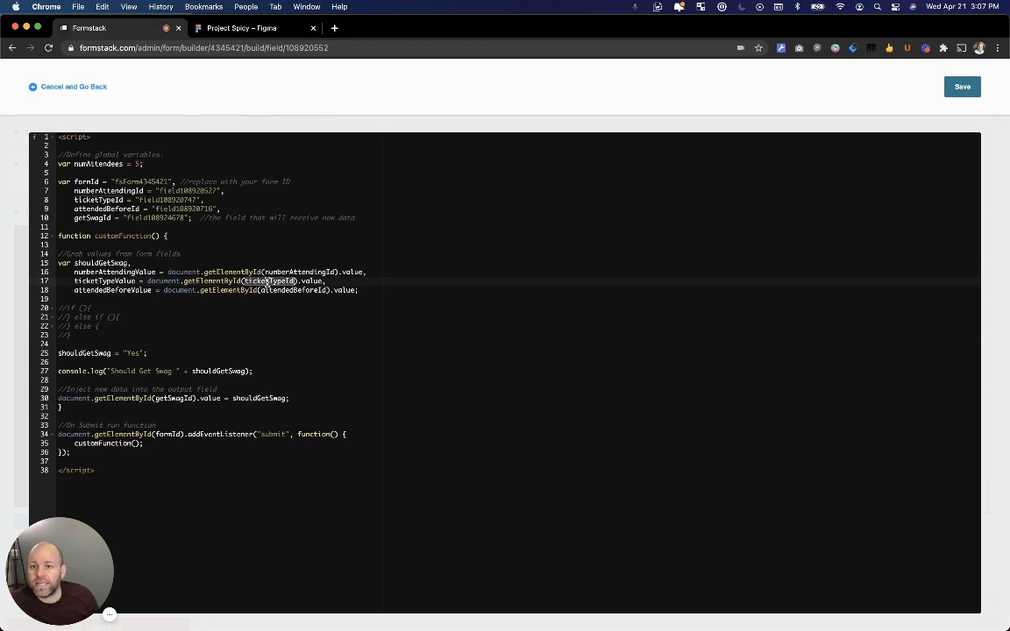
{"action": "left_click", "coordinate": [161, 199]}
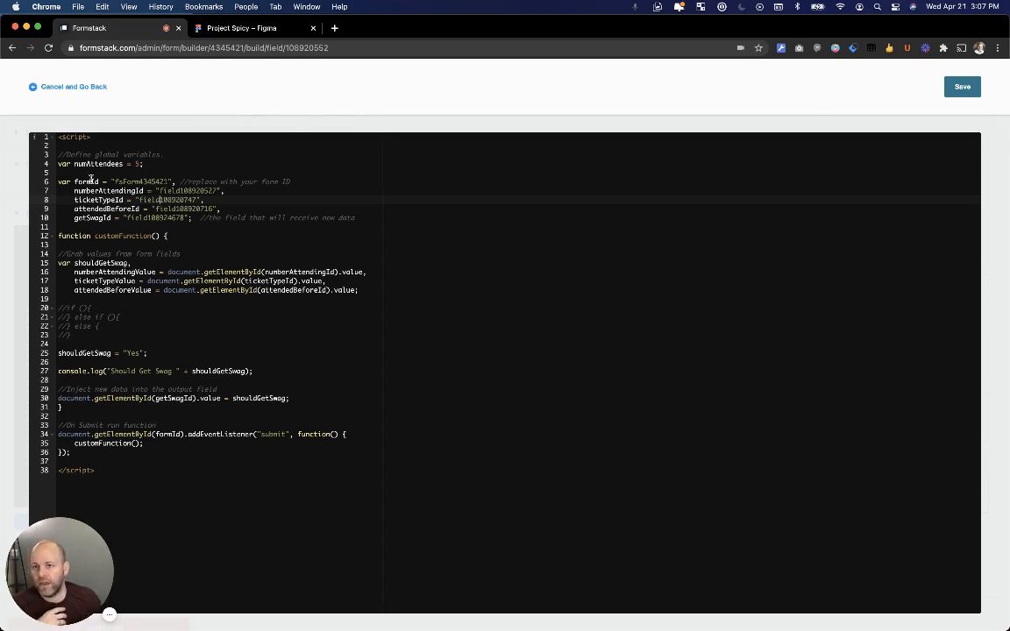
{"action": "left_click_drag", "start_coordinate": [58, 160], "coordinate": [382, 226]}
{"action": "left_click", "coordinate": [383, 226]}
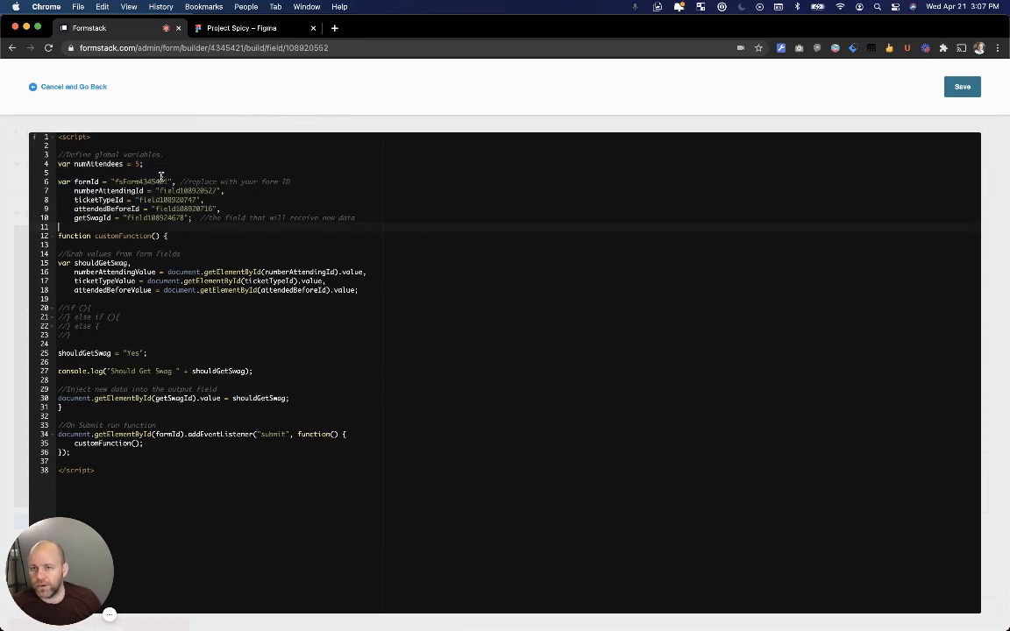
{"action": "left_click", "coordinate": [150, 180]}
{"action": "left_click", "coordinate": [175, 192]}
{"action": "left_click", "coordinate": [169, 217]}
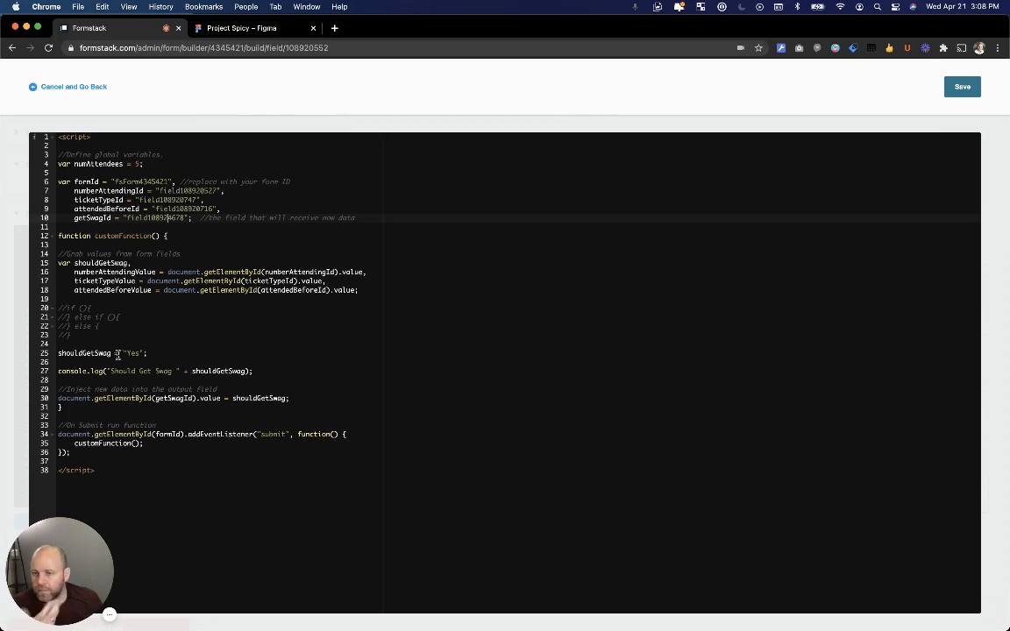
Examine the shouldGetSwag assignment, its console.log line and the statement that injects the value into the getSwagId output field.
{"action": "left_click_drag", "start_coordinate": [55, 353], "coordinate": [207, 354]}
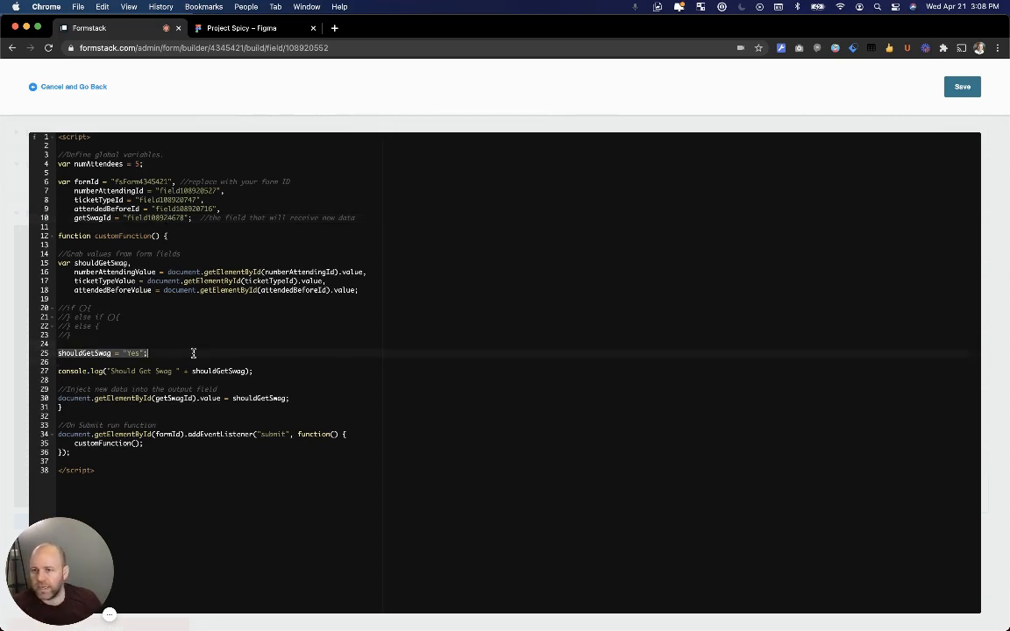
{"action": "left_click", "coordinate": [194, 352]}
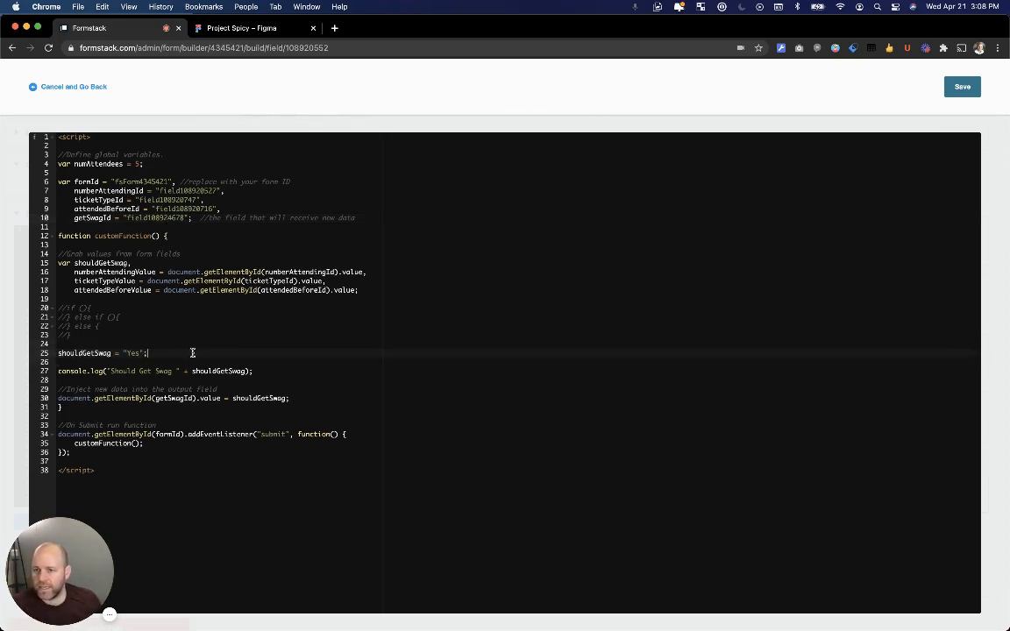
{"action": "left_click", "coordinate": [64, 371]}
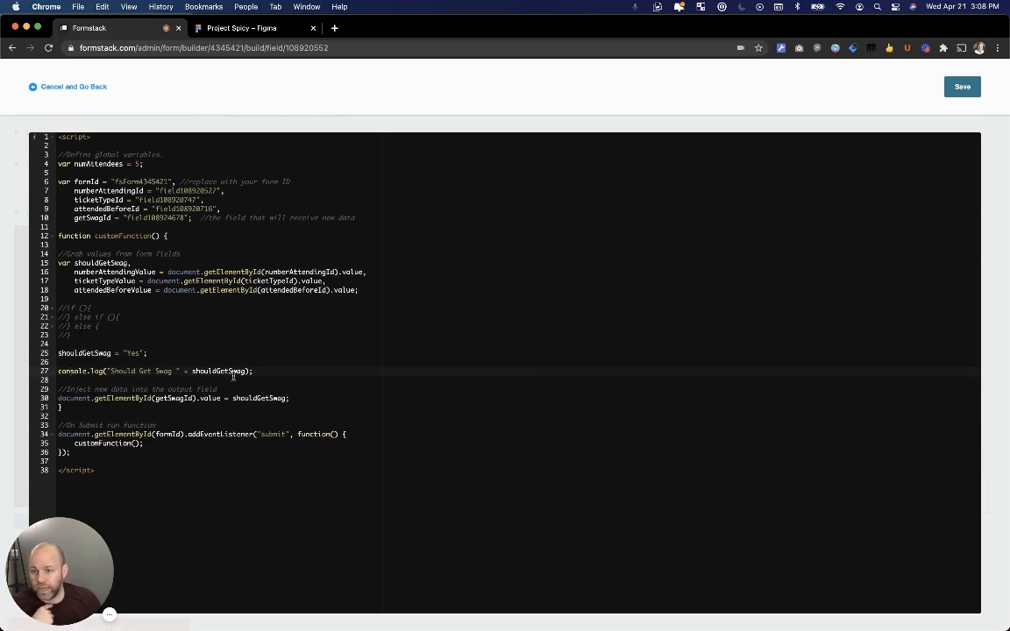
{"action": "left_click", "coordinate": [87, 389]}
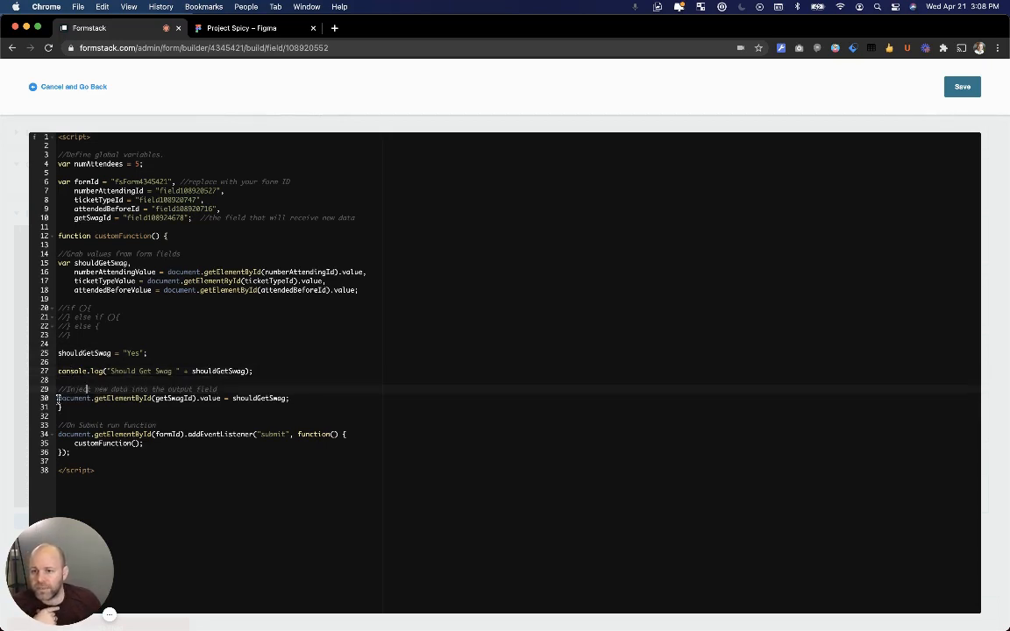
{"action": "left_click_drag", "start_coordinate": [59, 400], "coordinate": [129, 399]}
{"action": "key", "text": "Down"}
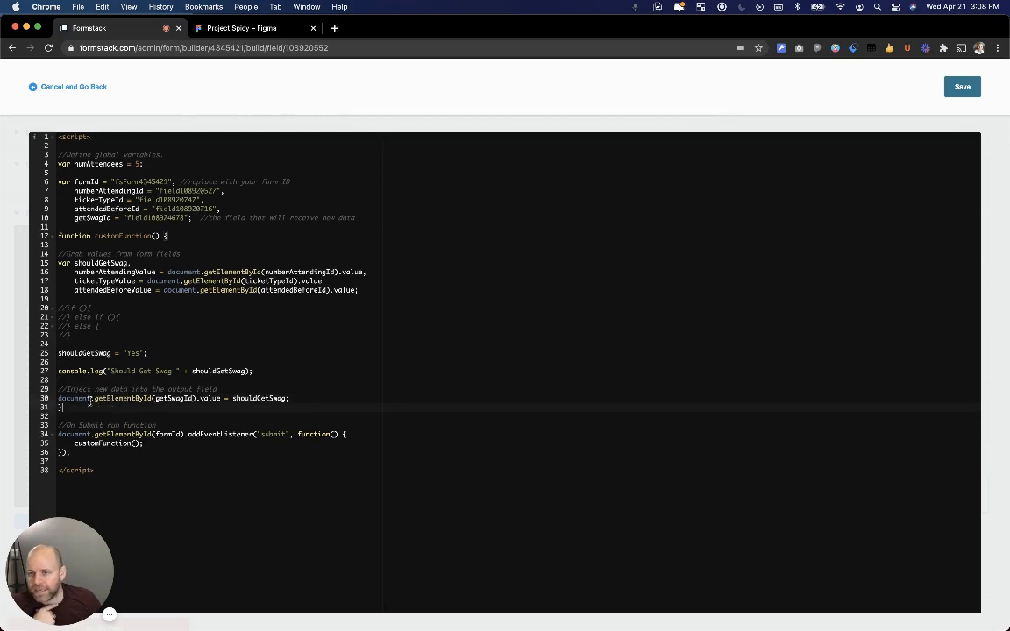
{"action": "left_click", "coordinate": [174, 400]}
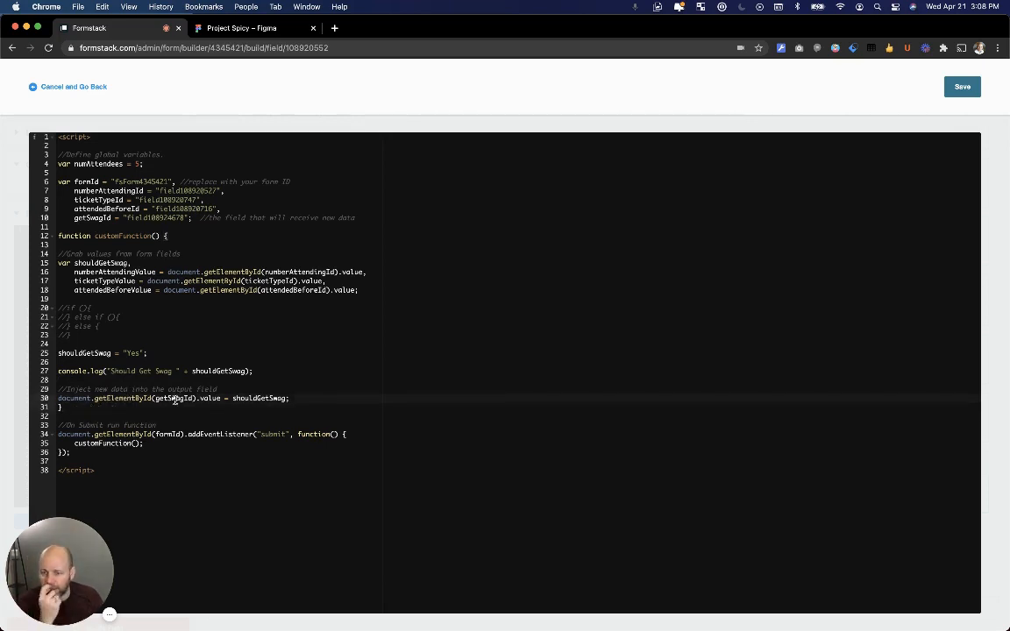
{"action": "left_click_drag", "start_coordinate": [196, 400], "coordinate": [220, 399]}
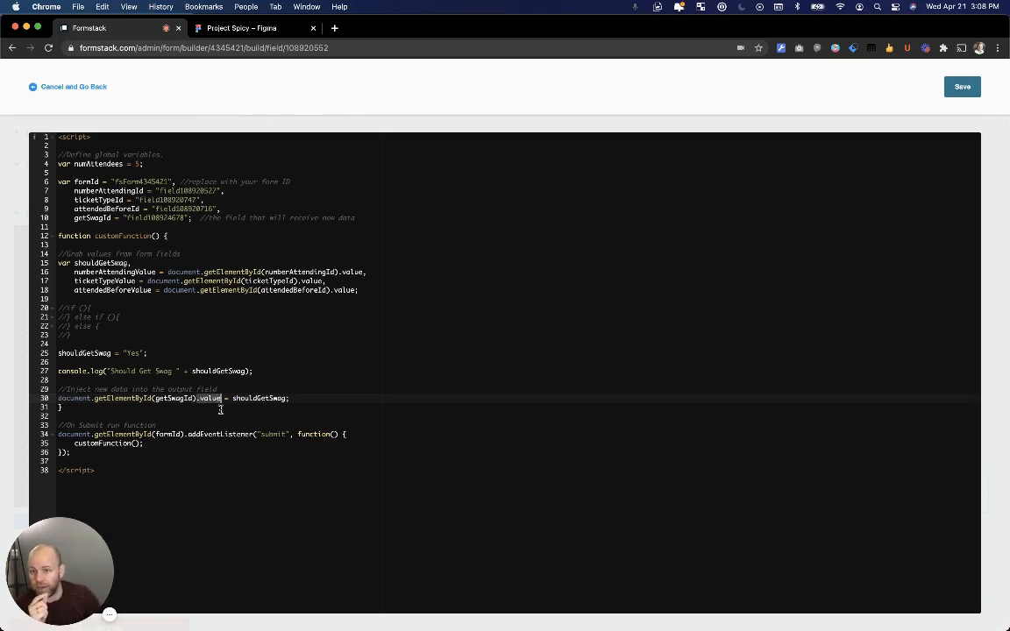
{"action": "left_click", "coordinate": [245, 399]}
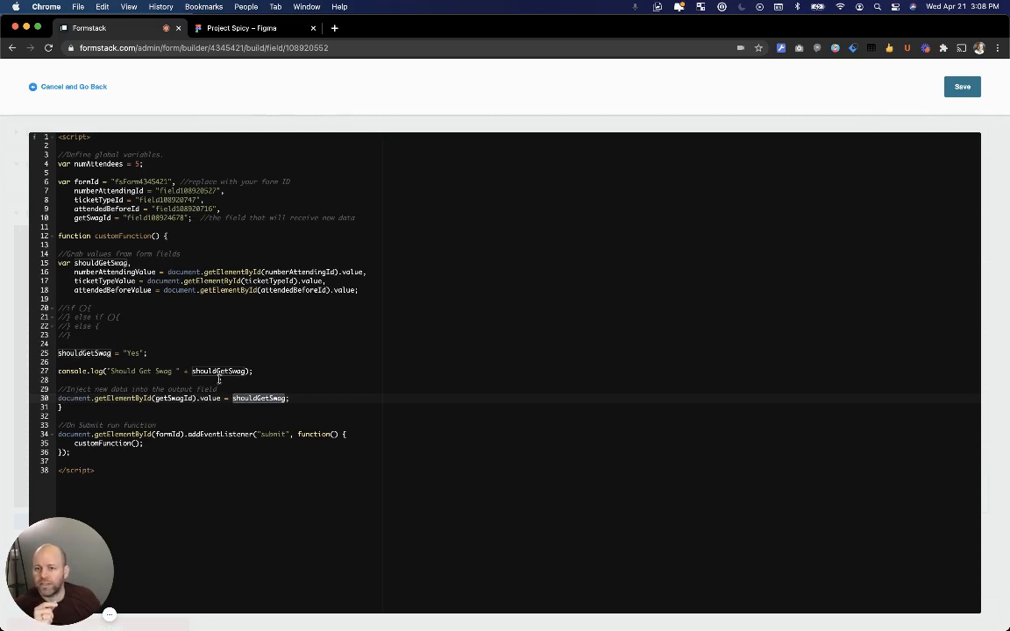
{"action": "left_click", "coordinate": [304, 387]}
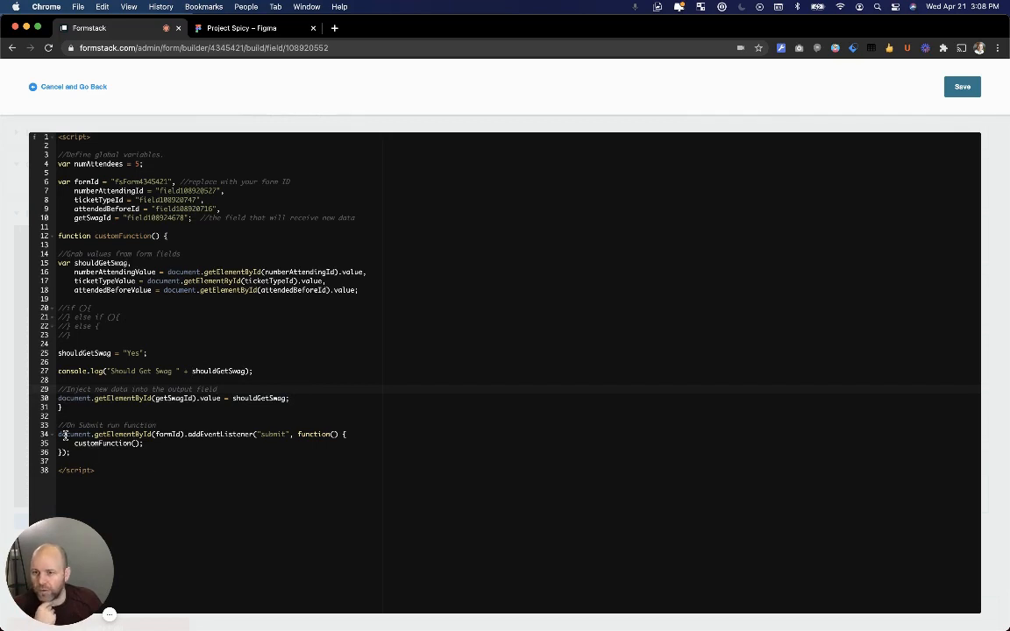
Examine the full customFunction block and the submit event listener on formId that calls it.
{"action": "left_click_drag", "start_coordinate": [65, 409], "coordinate": [51, 238]}
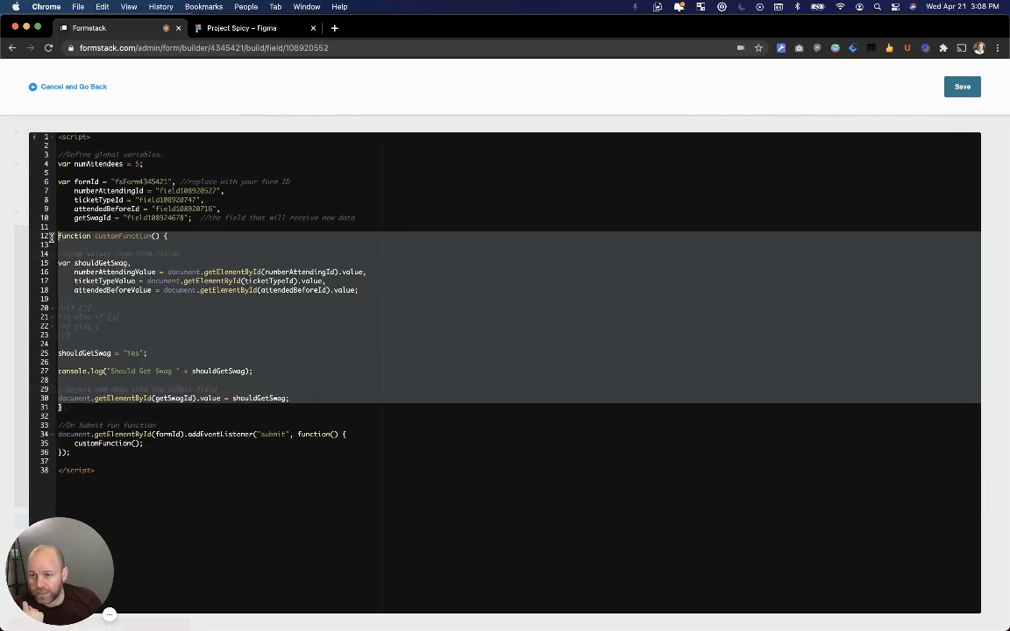
{"action": "left_click", "coordinate": [56, 244]}
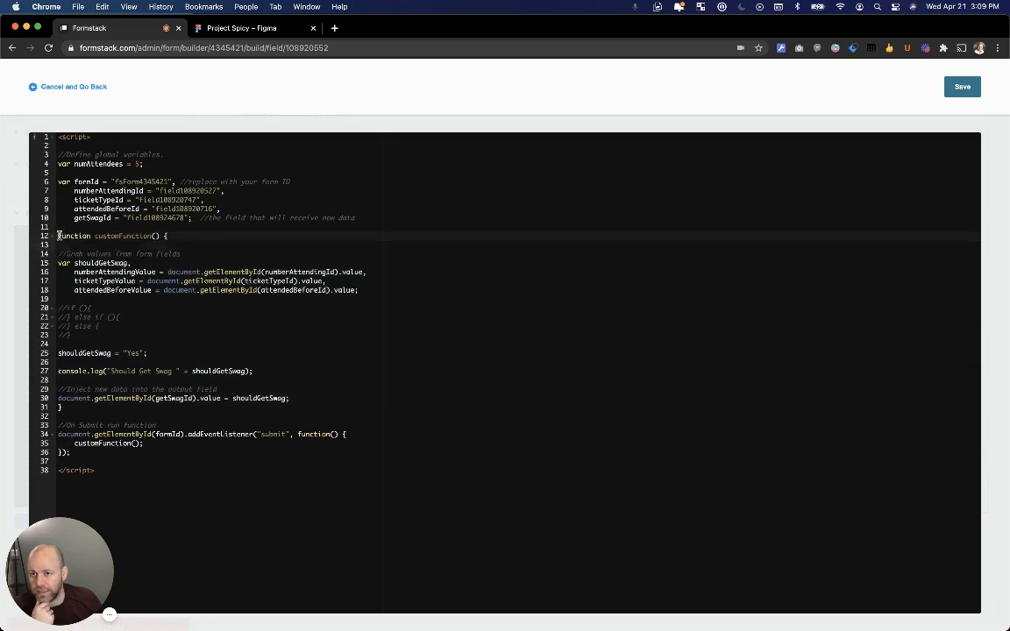
{"action": "left_click_drag", "start_coordinate": [58, 236], "coordinate": [82, 406]}
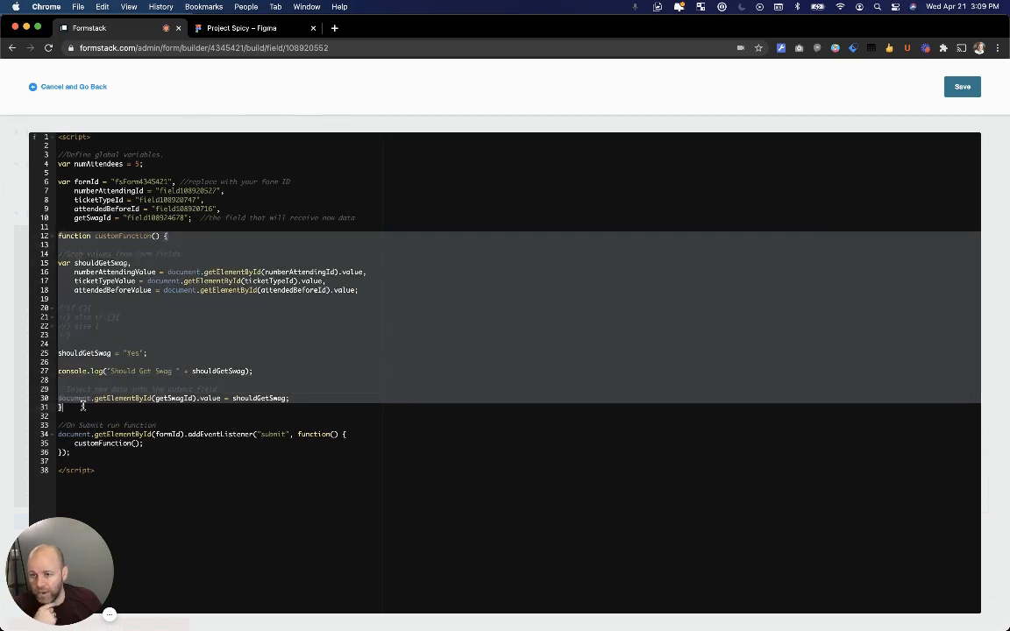
{"action": "left_click", "coordinate": [83, 406]}
{"action": "left_click_drag", "start_coordinate": [58, 425], "coordinate": [87, 426]}
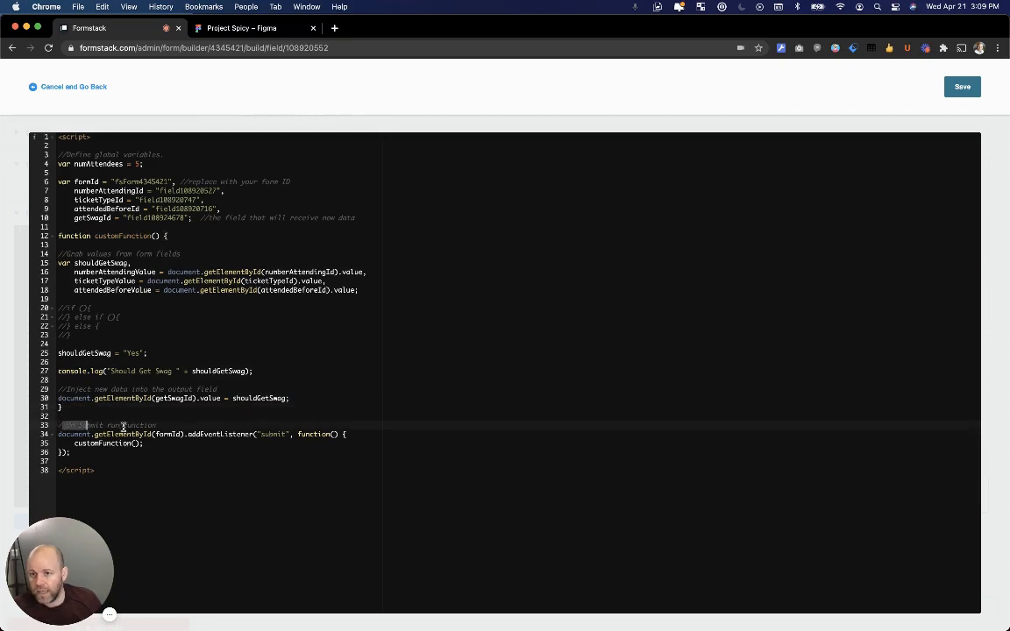
{"action": "left_click", "coordinate": [75, 443]}
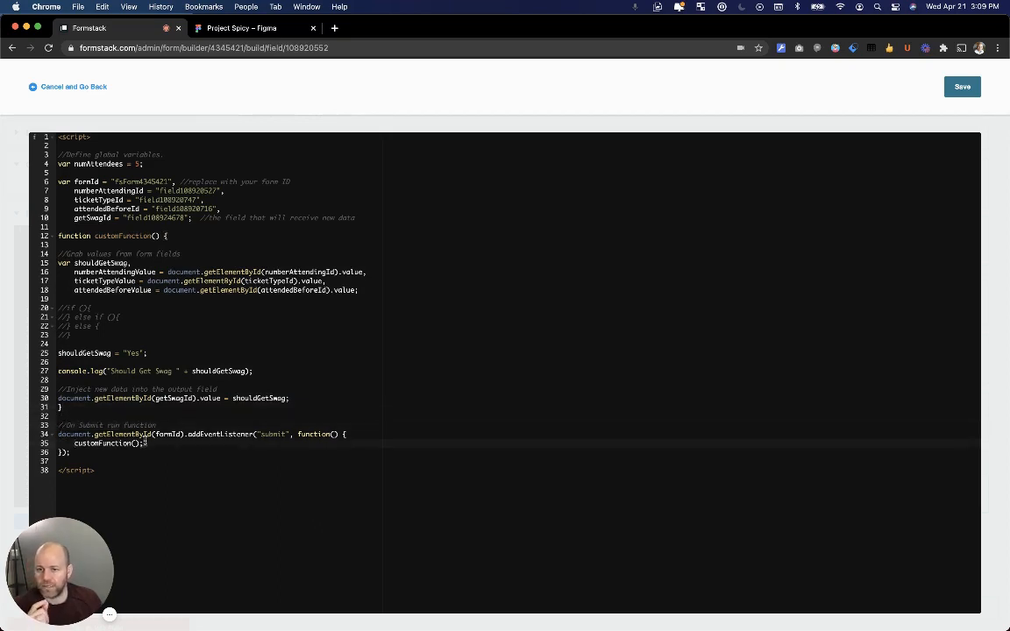
{"action": "double_click", "coordinate": [175, 435]}
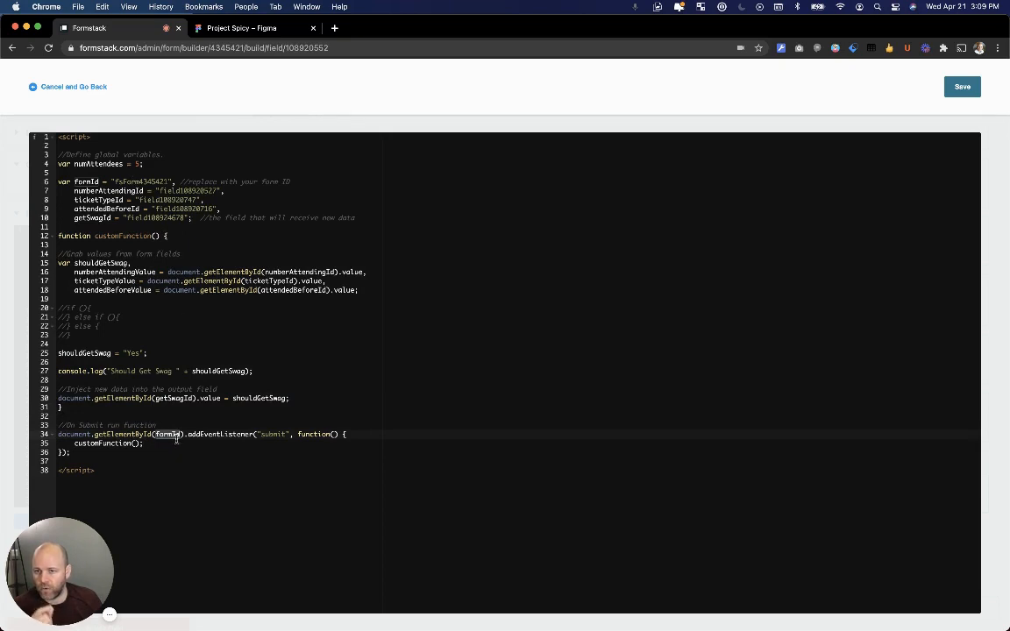
{"action": "left_click", "coordinate": [240, 434]}
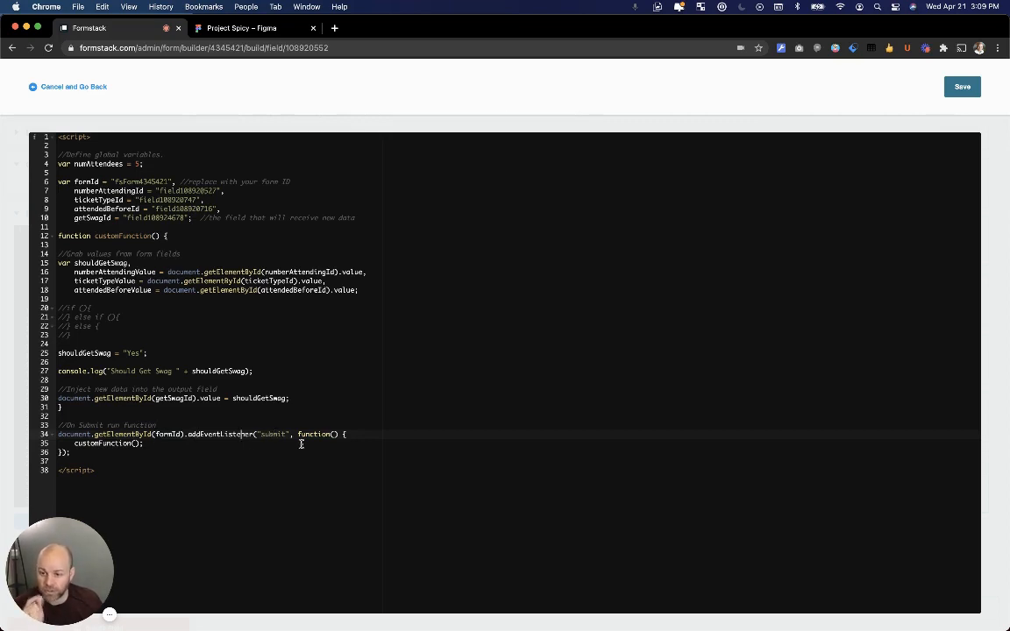
{"action": "left_click", "coordinate": [89, 445]}
{"action": "triple_click", "coordinate": [160, 446]}
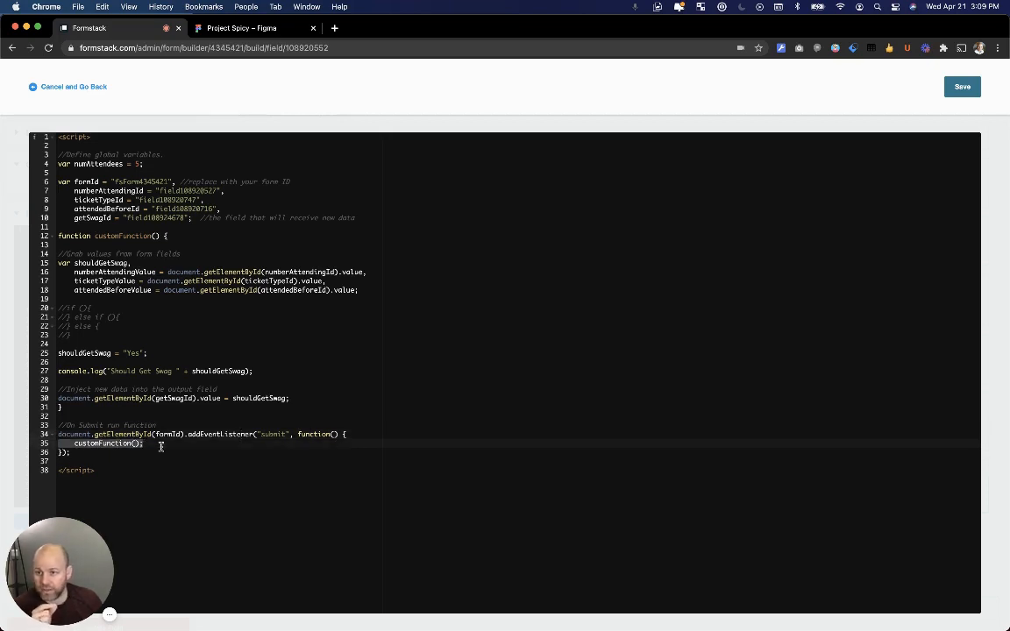
{"action": "left_click", "coordinate": [160, 446]}
{"action": "left_click_drag", "start_coordinate": [78, 443], "coordinate": [154, 444]}
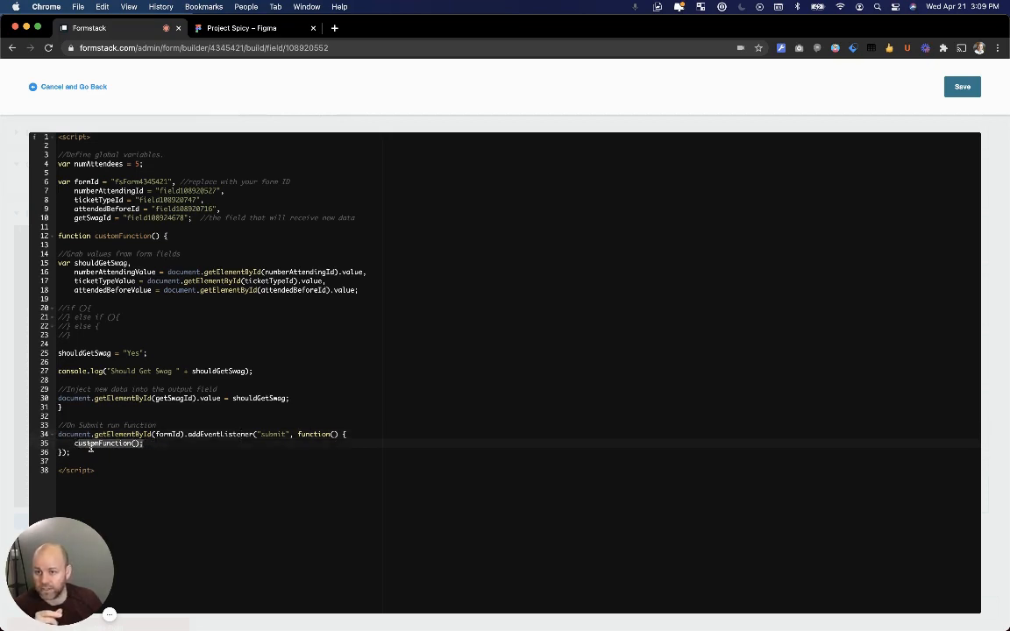
{"action": "left_click", "coordinate": [175, 435]}
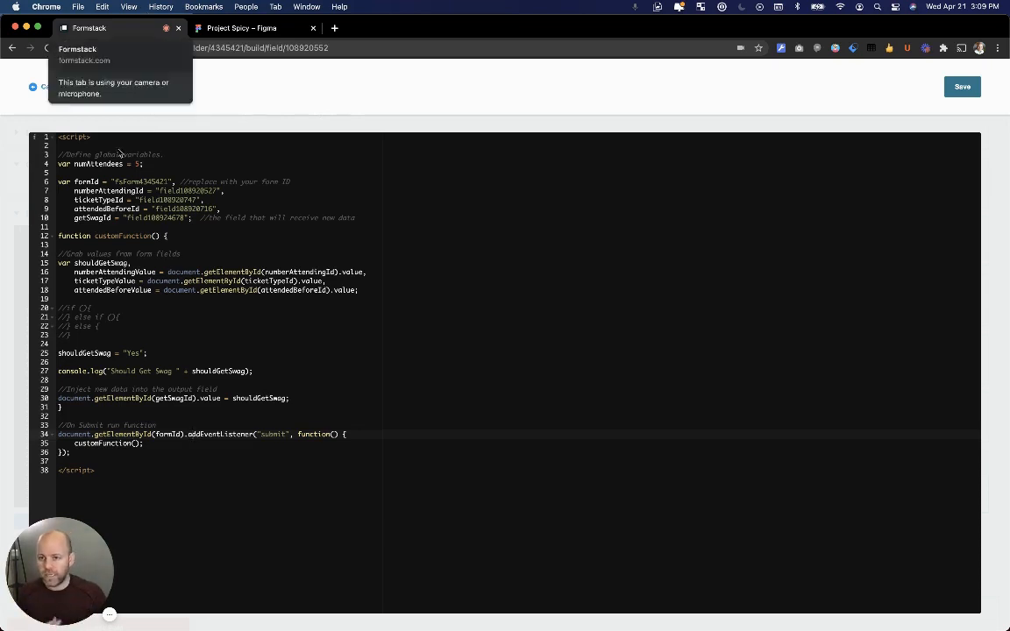
Review the commented if/else placeholder, the output injection line, the customFunction block, the submit listener and the numberAttendingId declaration.
{"action": "left_click_drag", "start_coordinate": [58, 308], "coordinate": [124, 337]}
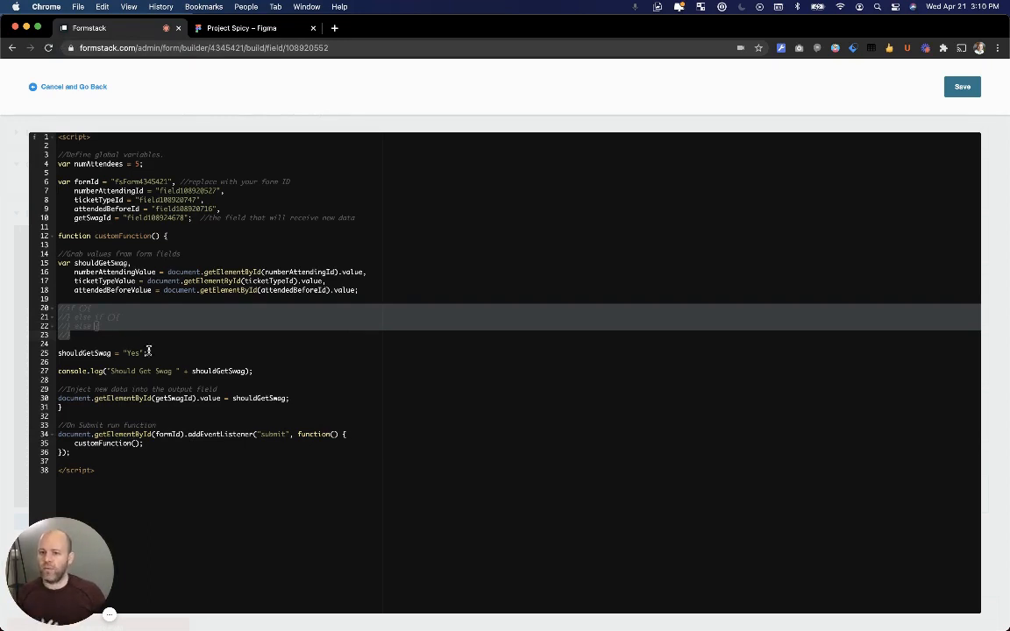
{"action": "left_click_drag", "start_coordinate": [289, 398], "coordinate": [56, 395]}
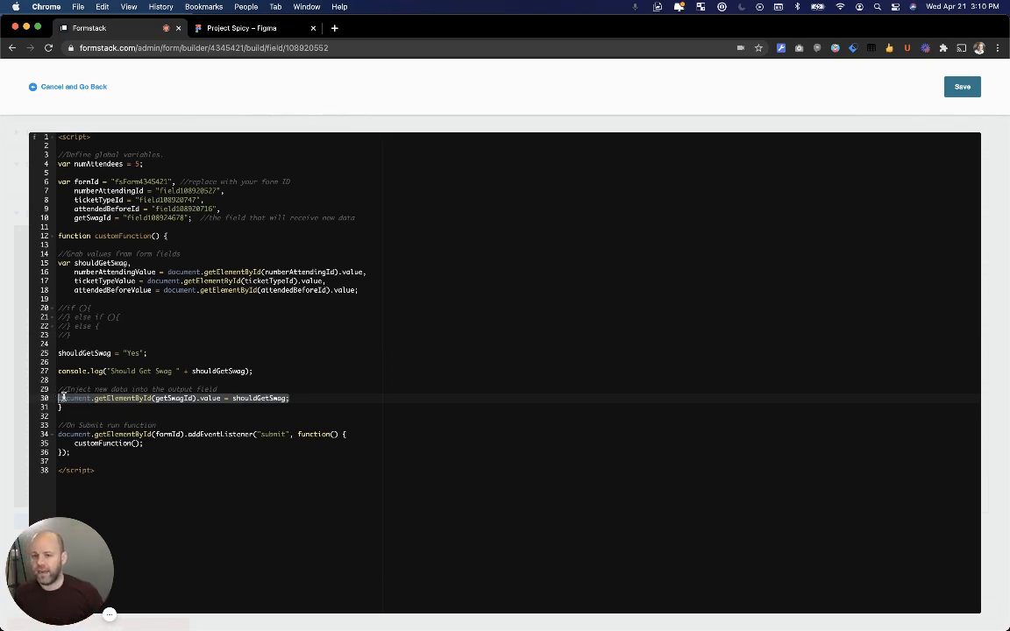
{"action": "left_click_drag", "start_coordinate": [61, 407], "coordinate": [55, 236]}
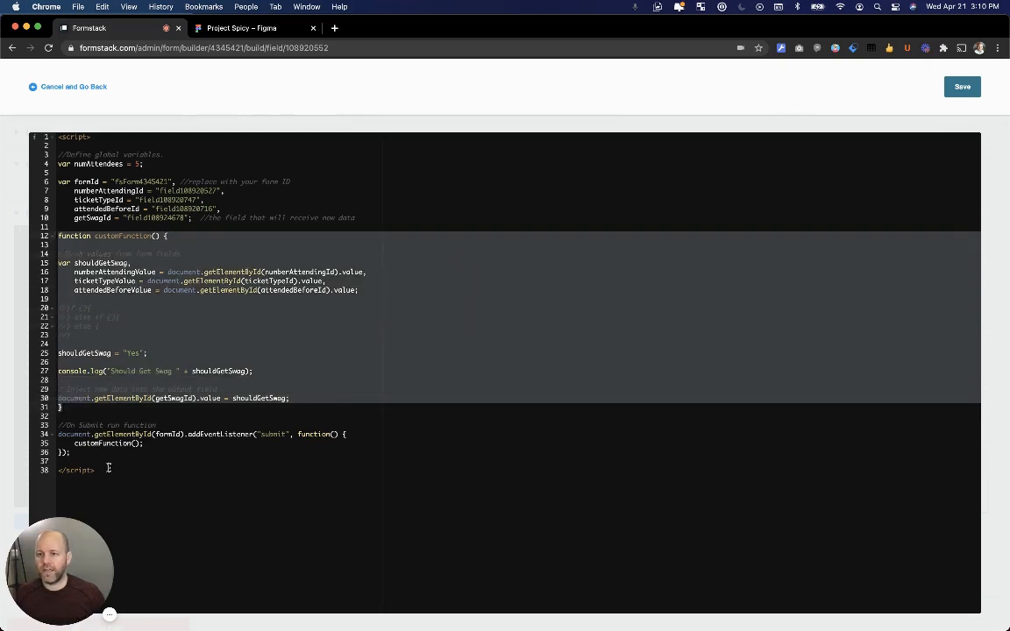
{"action": "left_click", "coordinate": [97, 458]}
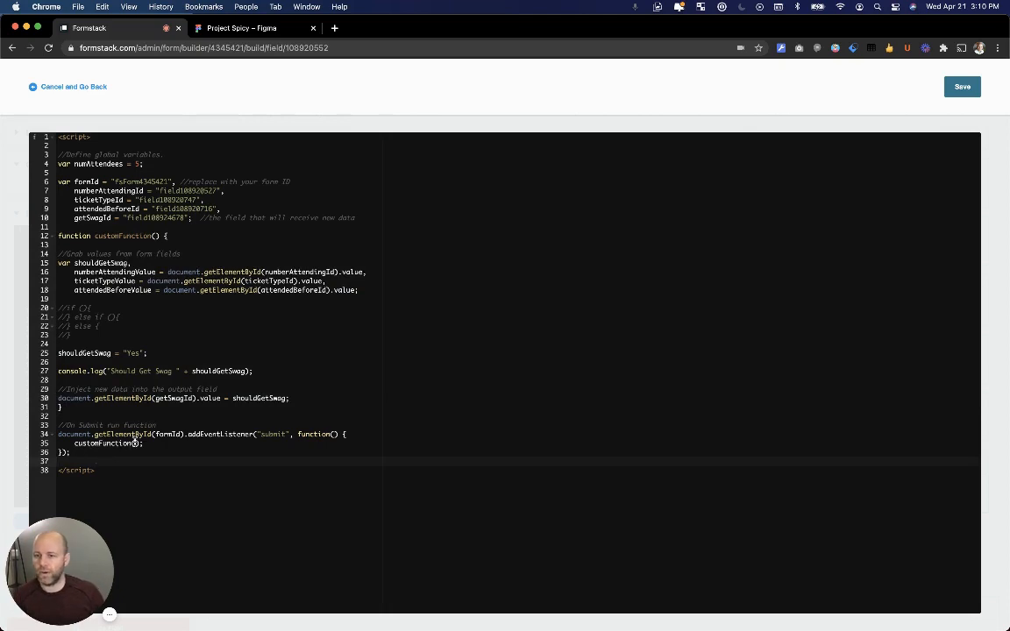
{"action": "left_click", "coordinate": [277, 434]}
{"action": "left_click", "coordinate": [76, 443]}
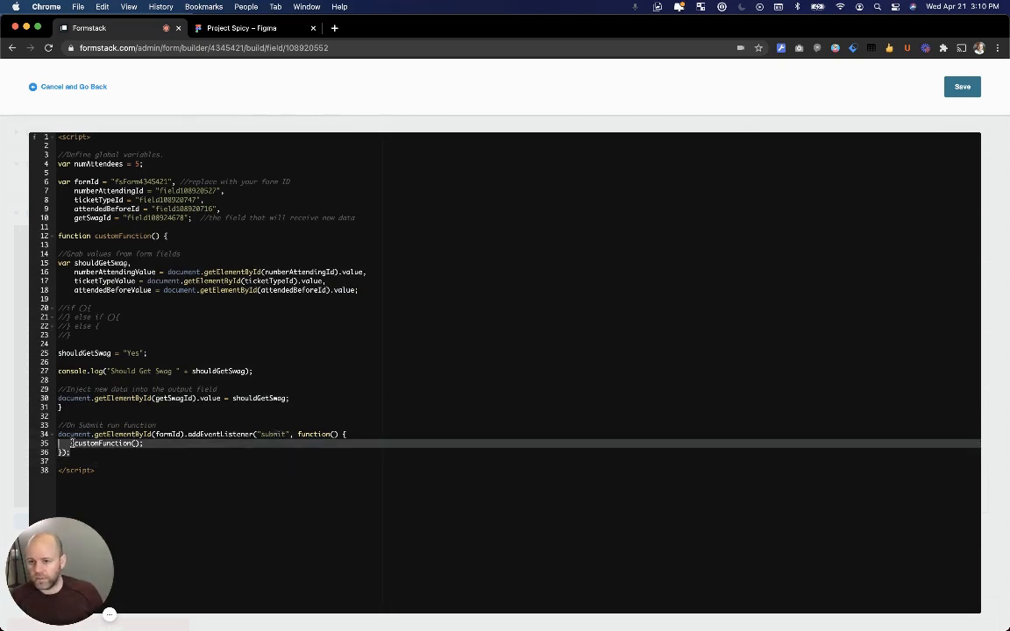
{"action": "left_click", "coordinate": [253, 461]}
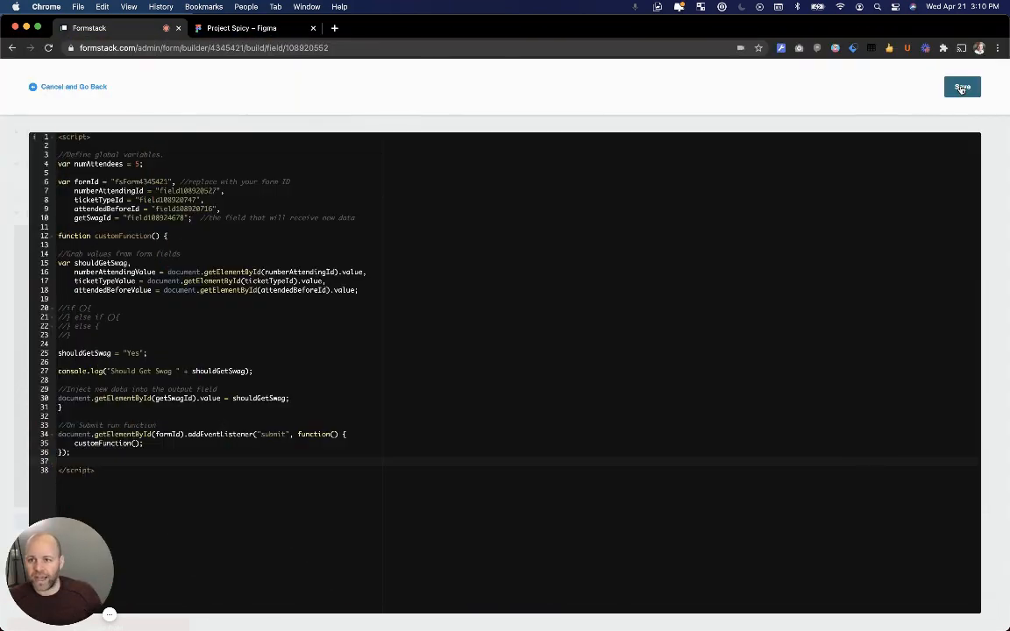
{"action": "left_click", "coordinate": [172, 191]}
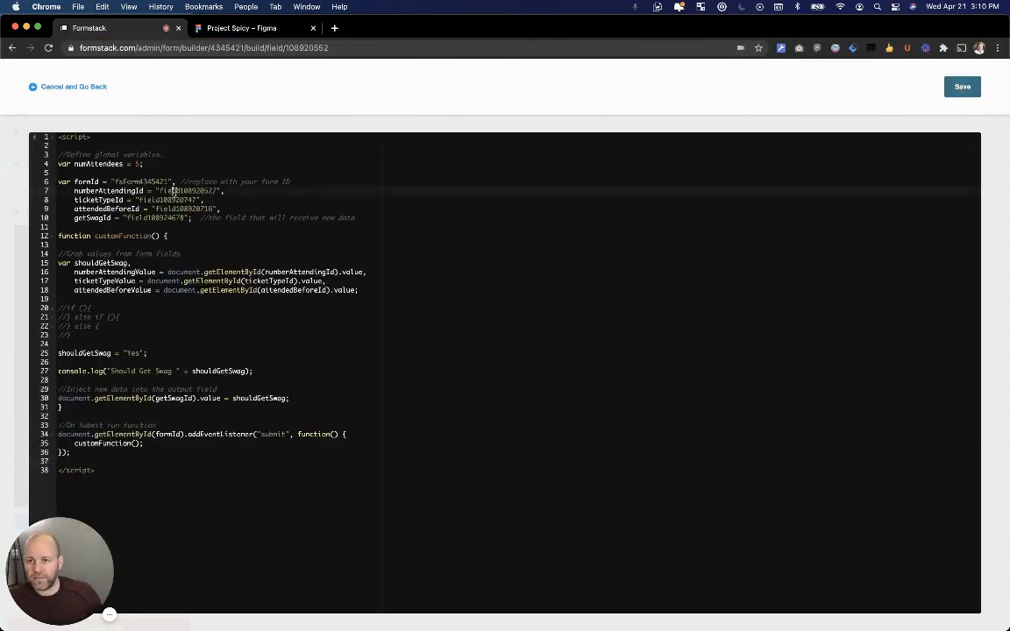
Save the embed code changes and open the live version of the form.
{"action": "left_click", "coordinate": [963, 88]}
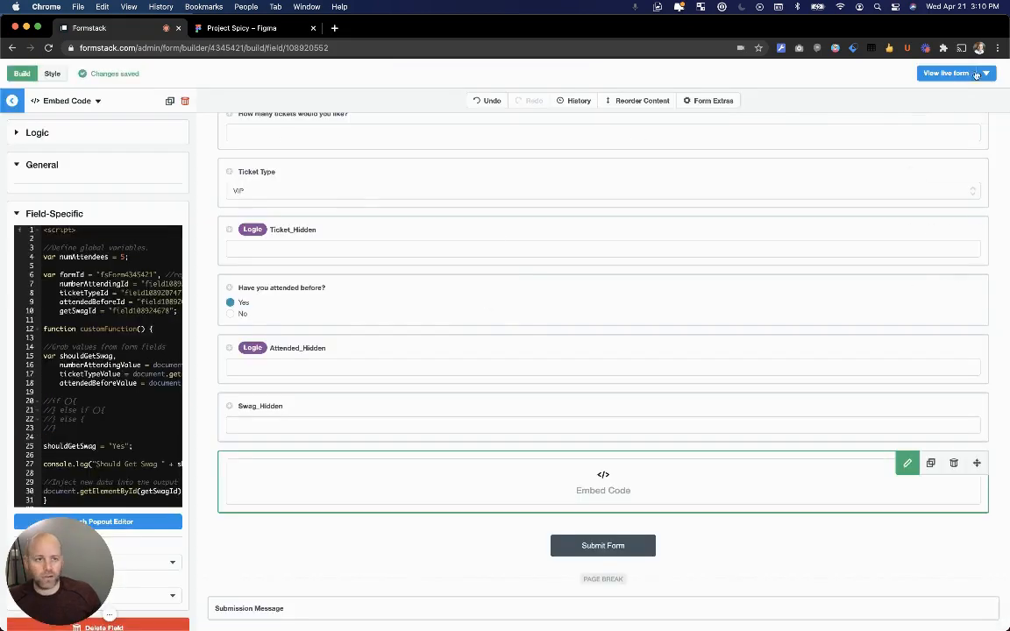
{"action": "left_click", "coordinate": [939, 75]}
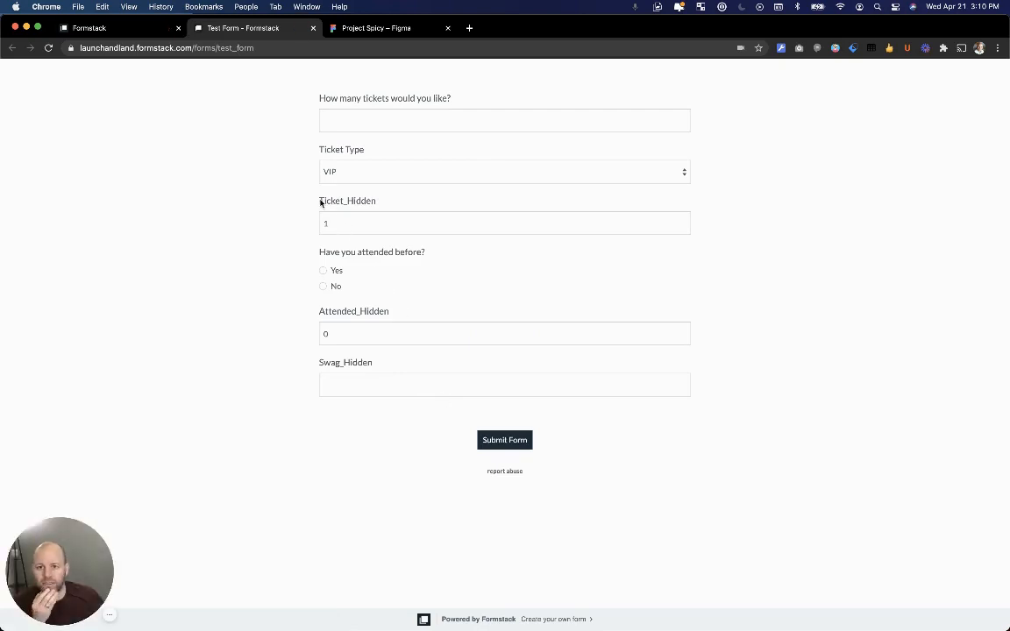
Inspect the Ticket_Hidden input on the live form and highlight its id attribute in the page markup.
{"action": "left_click_drag", "start_coordinate": [321, 203], "coordinate": [389, 203]}
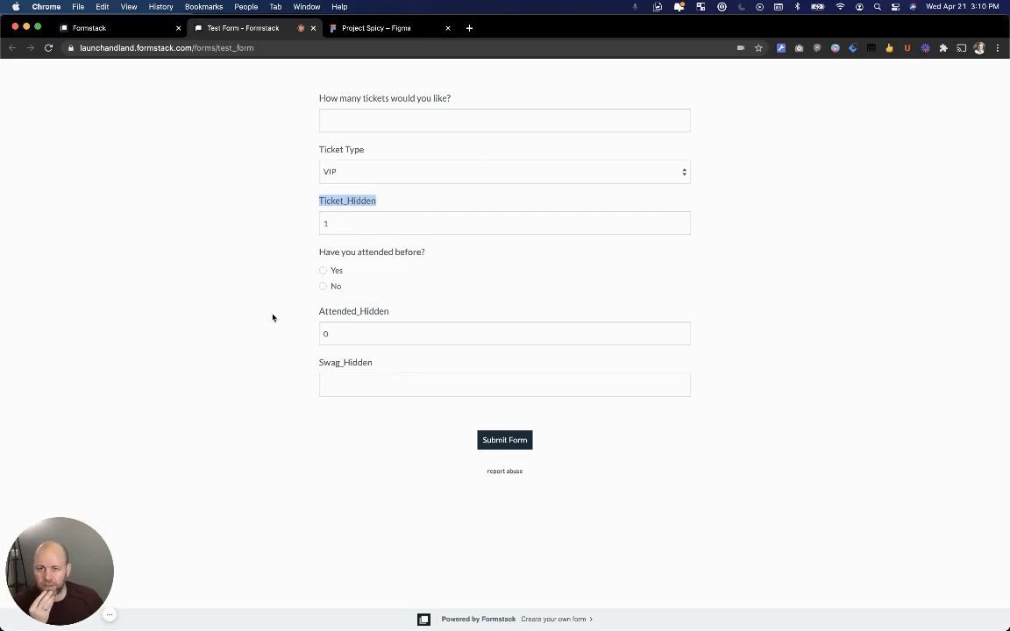
{"action": "right_click", "coordinate": [376, 223]}
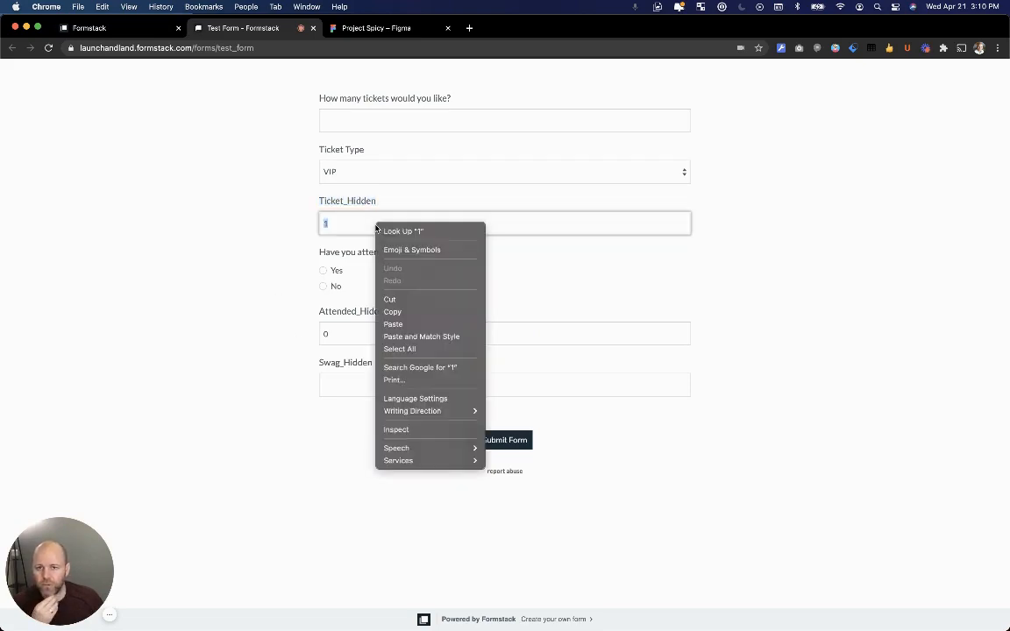
{"action": "left_click", "coordinate": [405, 435]}
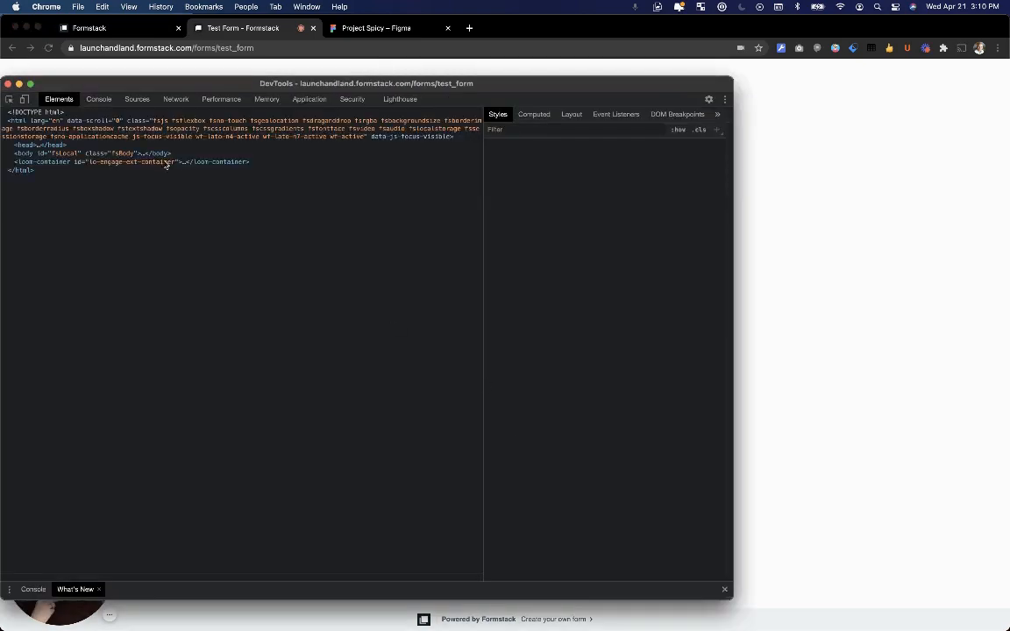
{"action": "left_click_drag", "start_coordinate": [143, 85], "coordinate": [355, 74]}
{"action": "scroll", "coordinate": [285, 421], "scroll_direction": "down", "scroll_amount": 5}
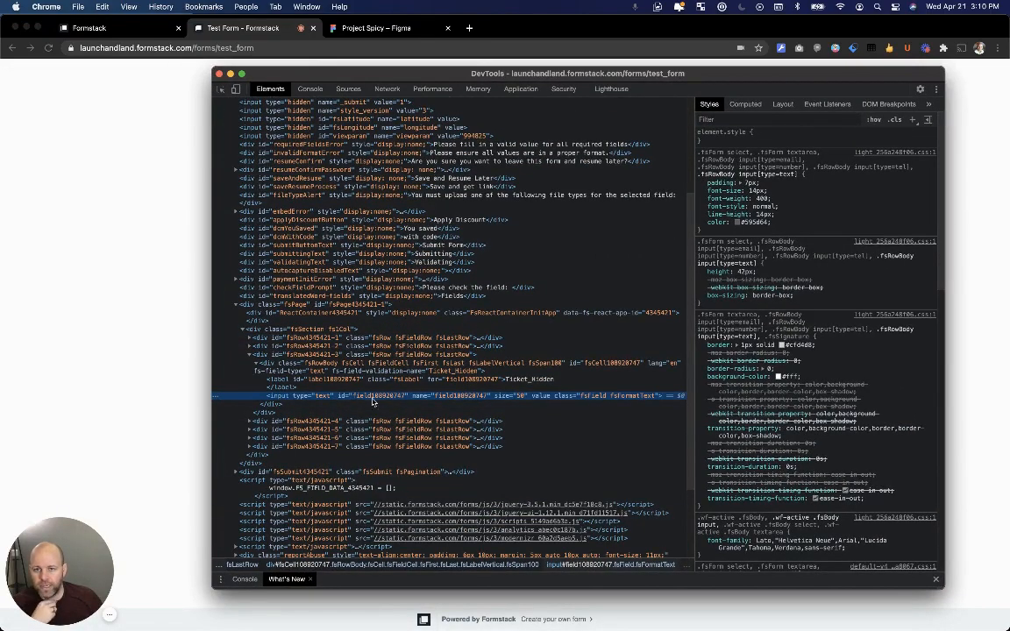
{"action": "double_click", "coordinate": [376, 397]}
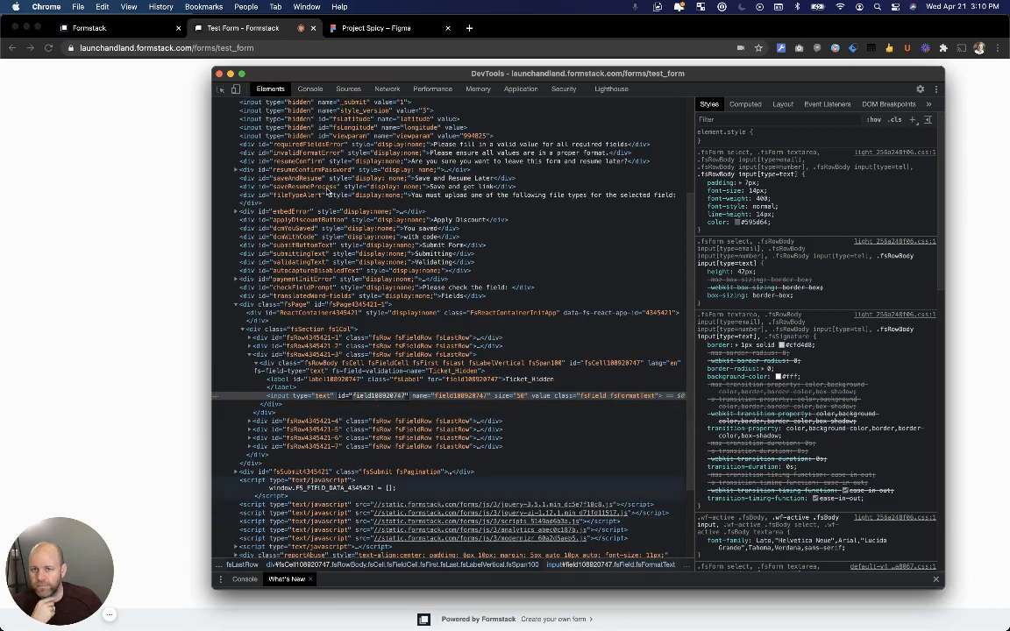
{"action": "left_click", "coordinate": [219, 74]}
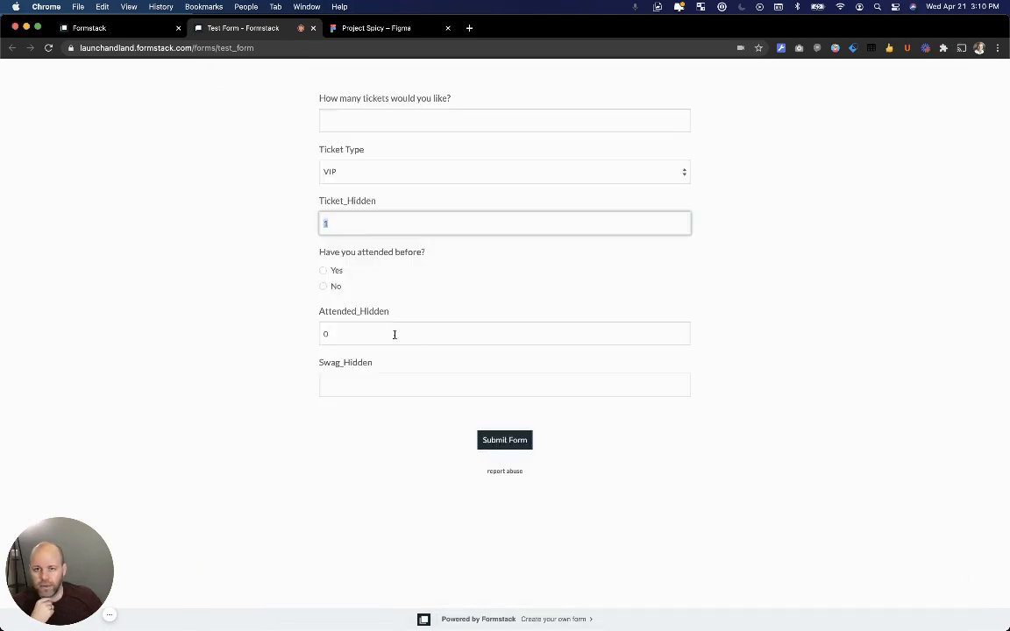
Inspect the Attended_Hidden input and highlight its id attribute in the page markup.
{"action": "right_click", "coordinate": [395, 334]}
{"action": "left_click", "coordinate": [453, 548]}
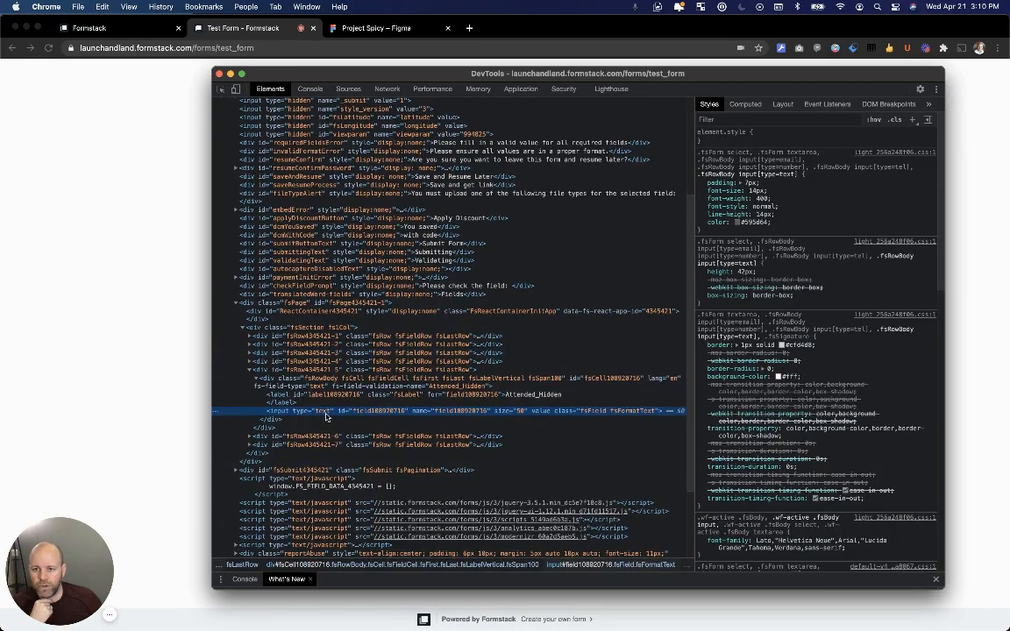
{"action": "double_click", "coordinate": [373, 411]}
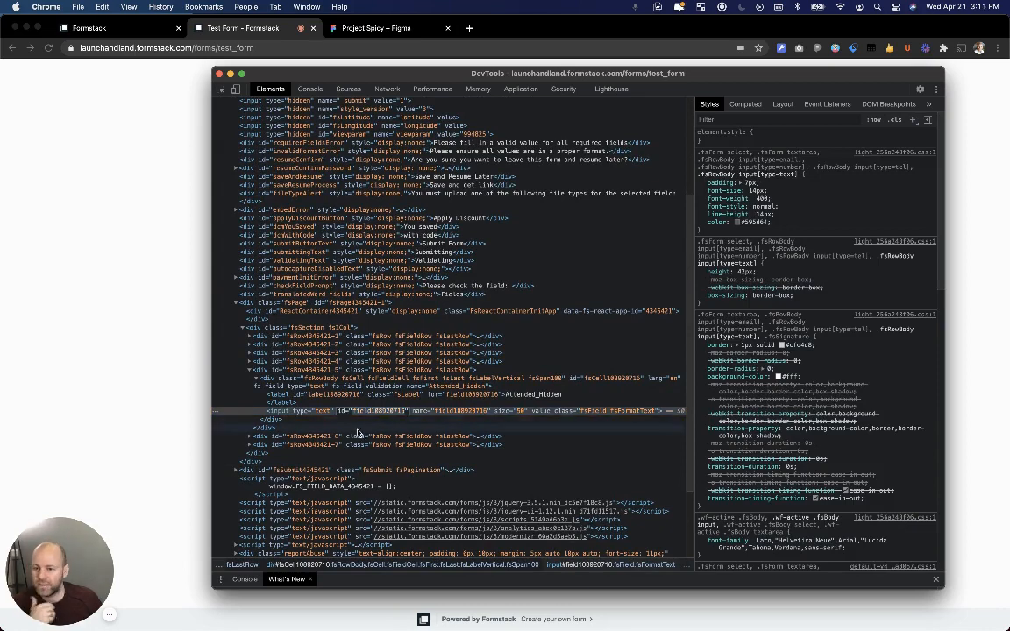
{"action": "left_click", "coordinate": [159, 341]}
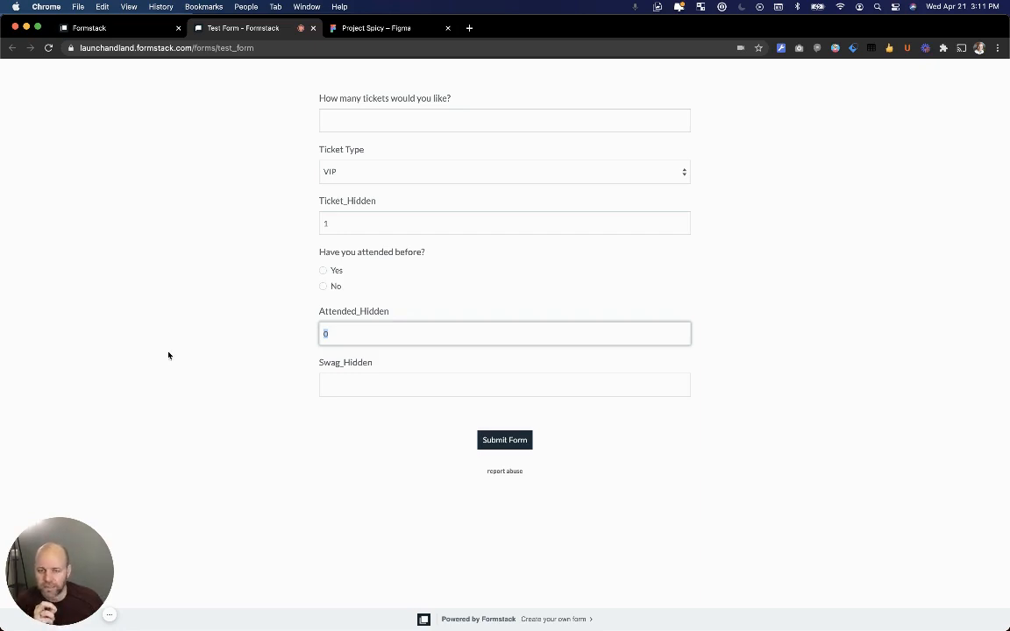
Inspect the "How many tickets would you like?" input and highlight its id attribute.
{"action": "right_click", "coordinate": [359, 125]}
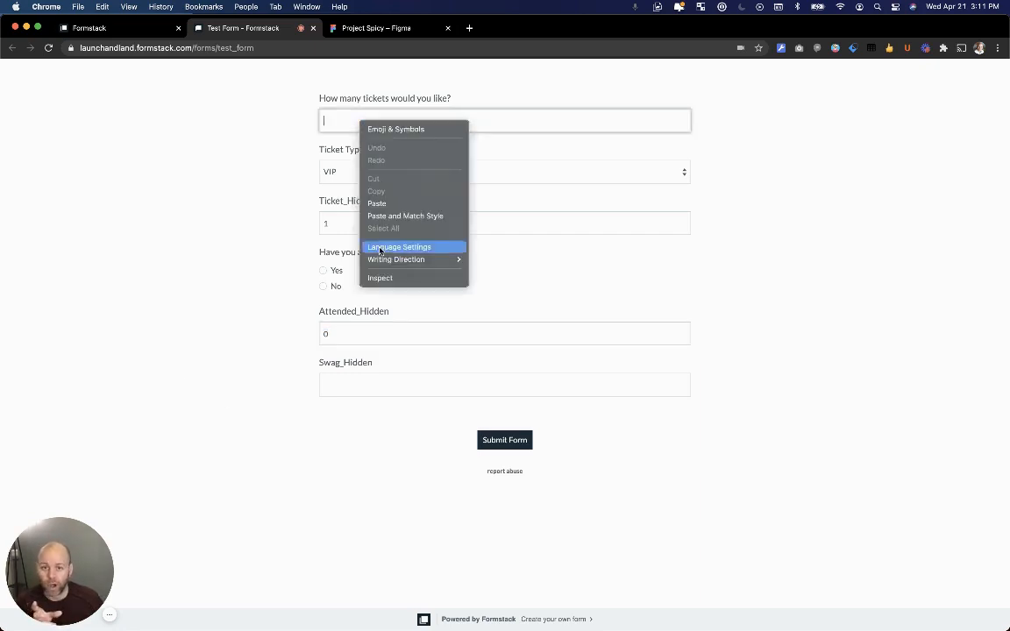
{"action": "left_click", "coordinate": [377, 277]}
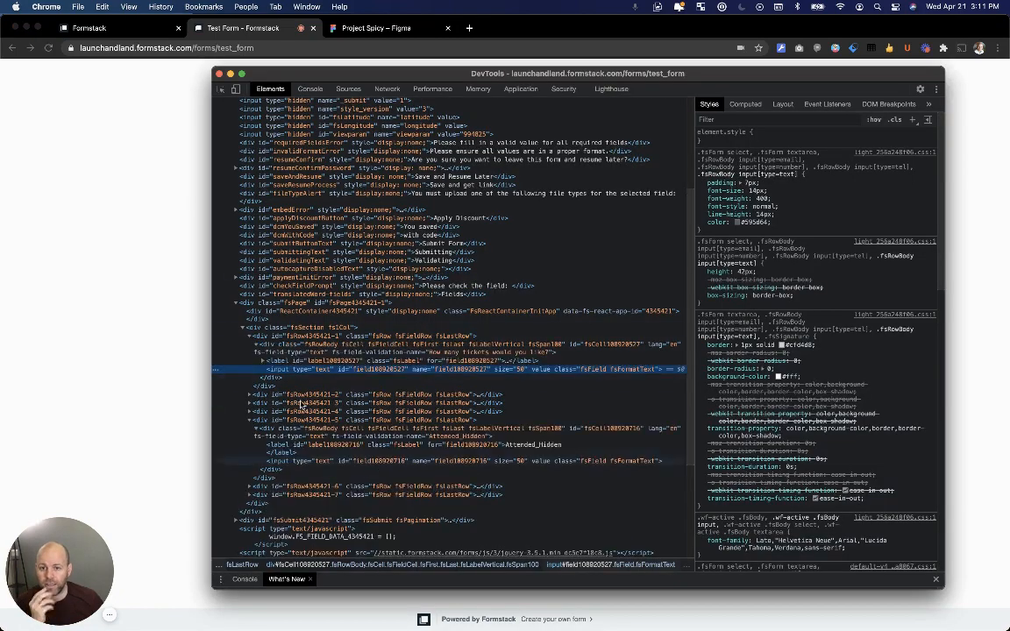
{"action": "double_click", "coordinate": [388, 370]}
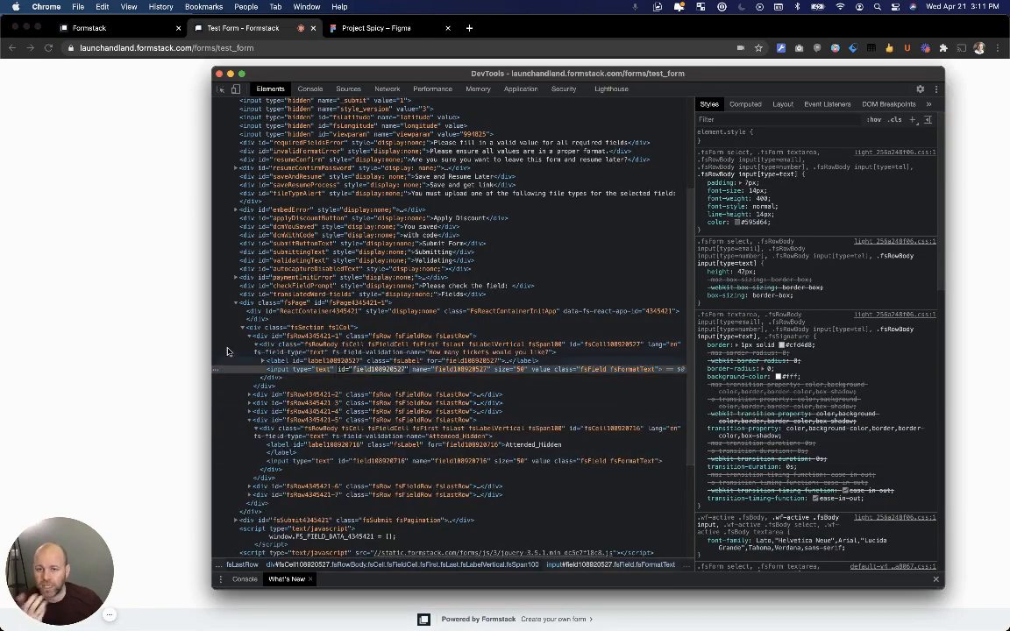
{"action": "left_click", "coordinate": [73, 366]}
Inspect the page, find the opening form element in the markup and highlight the form's id attribute.
{"action": "right_click", "coordinate": [527, 256]}
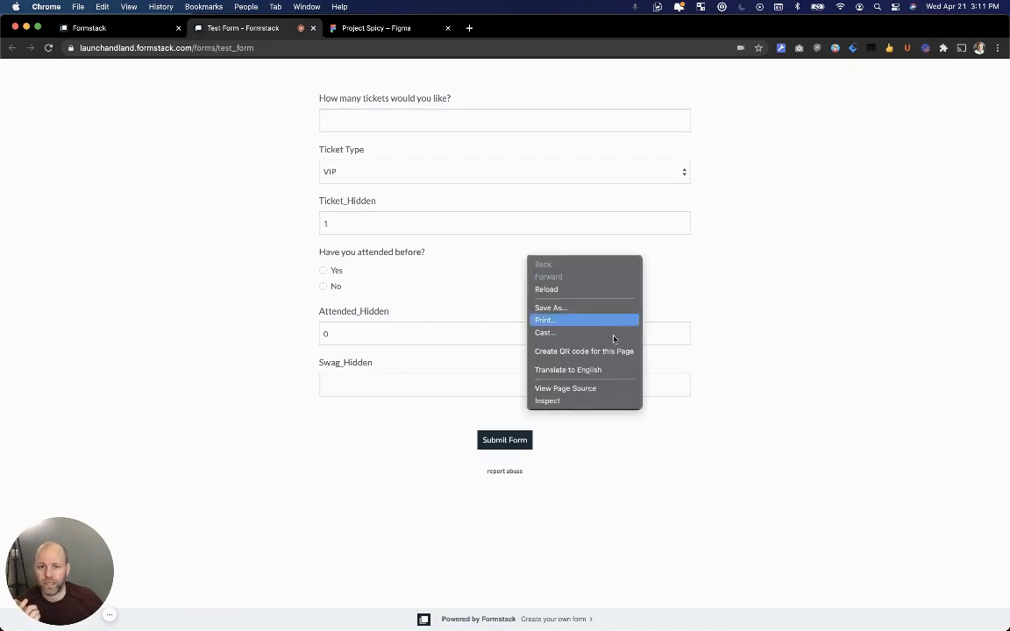
{"action": "left_click", "coordinate": [548, 399]}
{"action": "scroll", "coordinate": [431, 151], "scroll_direction": "up", "scroll_amount": 5}
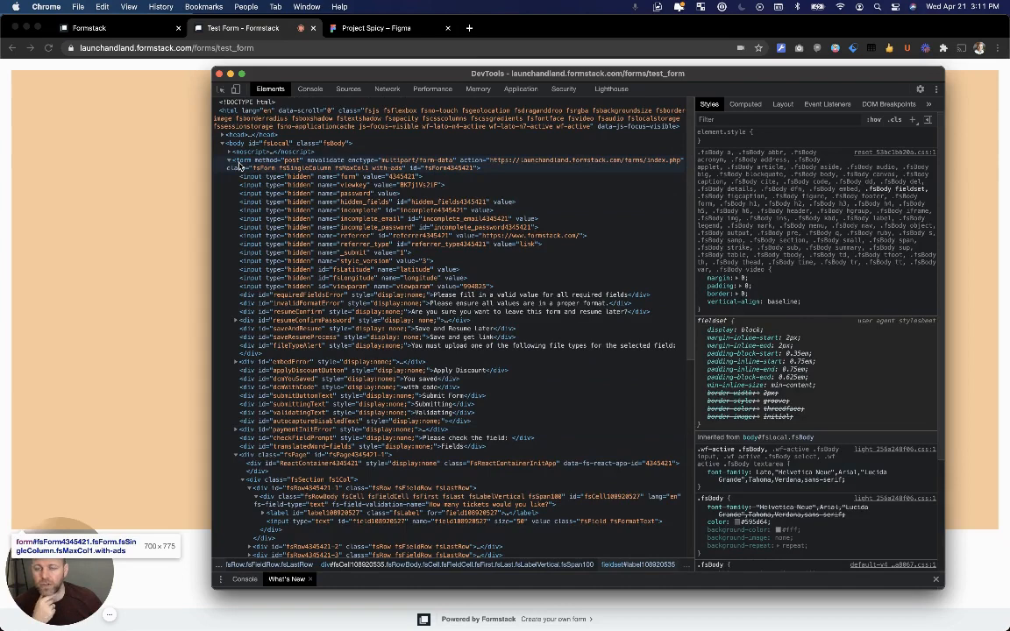
{"action": "left_click", "coordinate": [239, 165]}
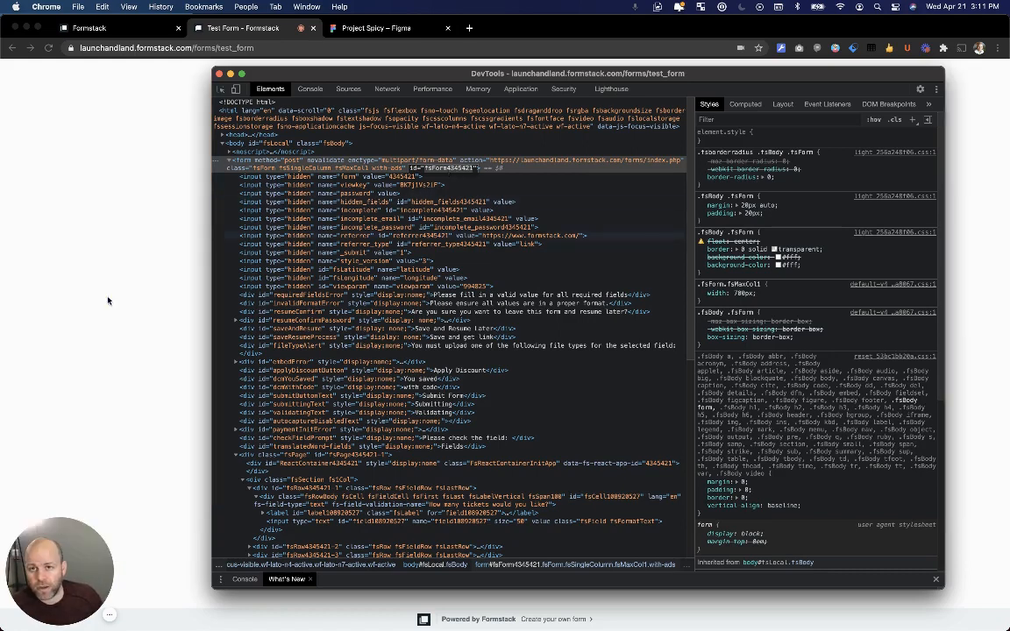
{"action": "left_click", "coordinate": [115, 340]}
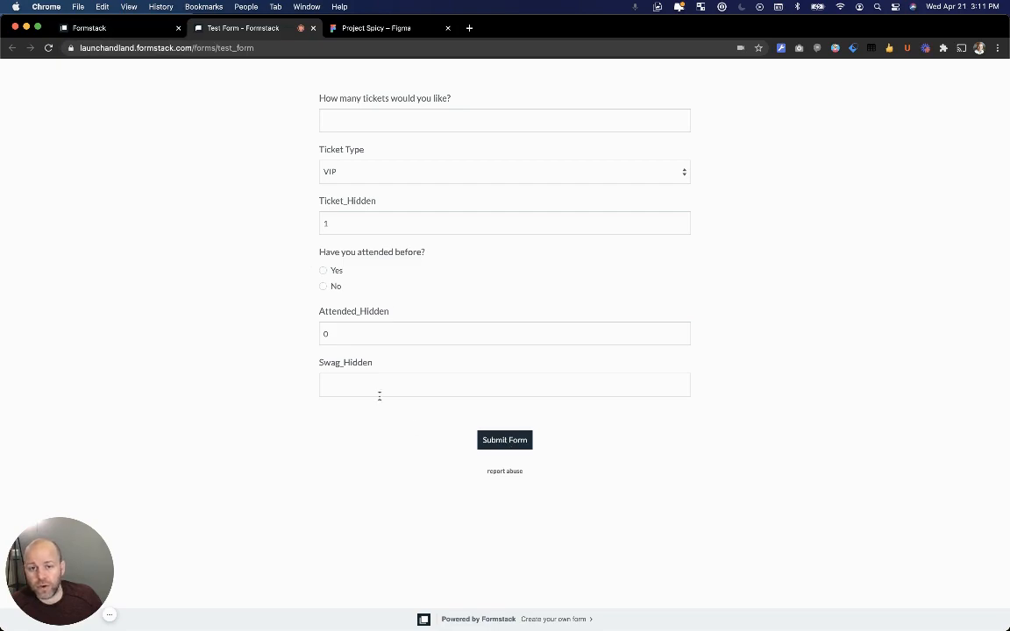
Show the developer console and shift its window aside so that the form and its submit control can be reached.
{"action": "right_click", "coordinate": [527, 252]}
{"action": "left_click", "coordinate": [547, 397]}
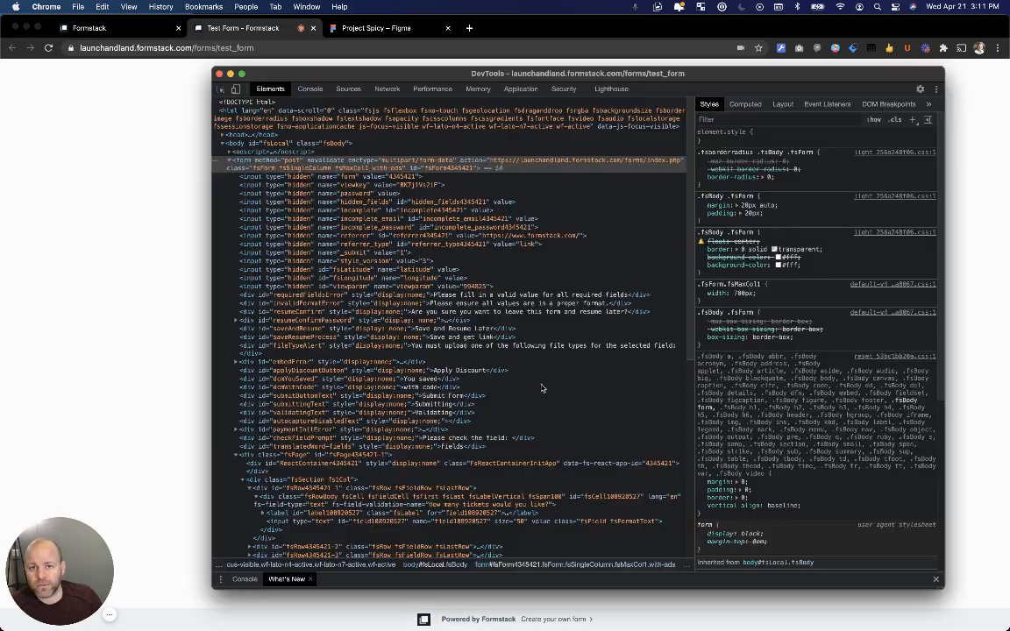
{"action": "left_click", "coordinate": [303, 87]}
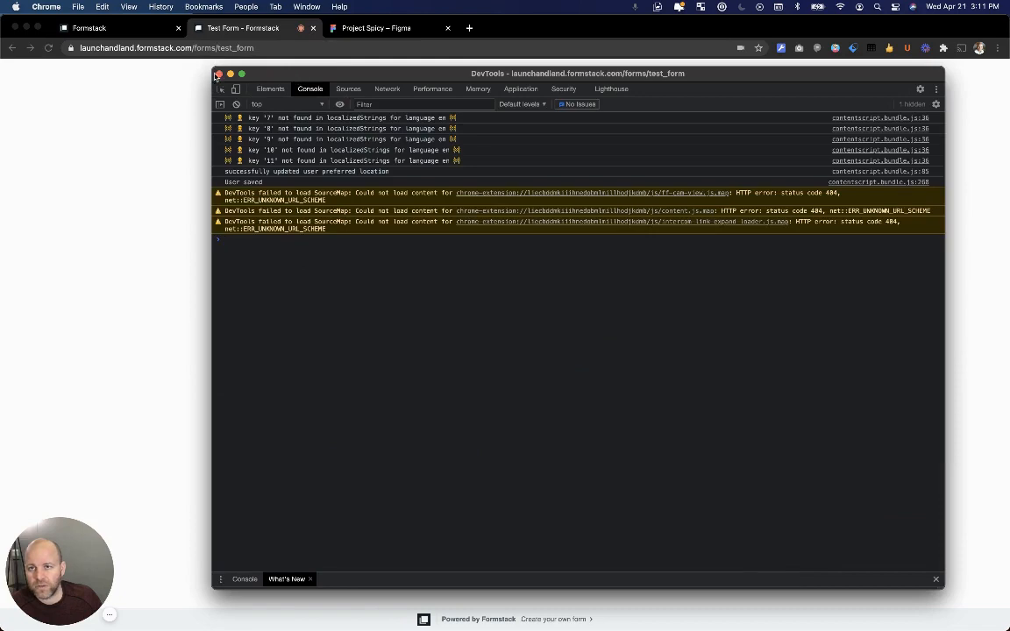
{"action": "left_click_drag", "start_coordinate": [212, 68], "coordinate": [448, 49]}
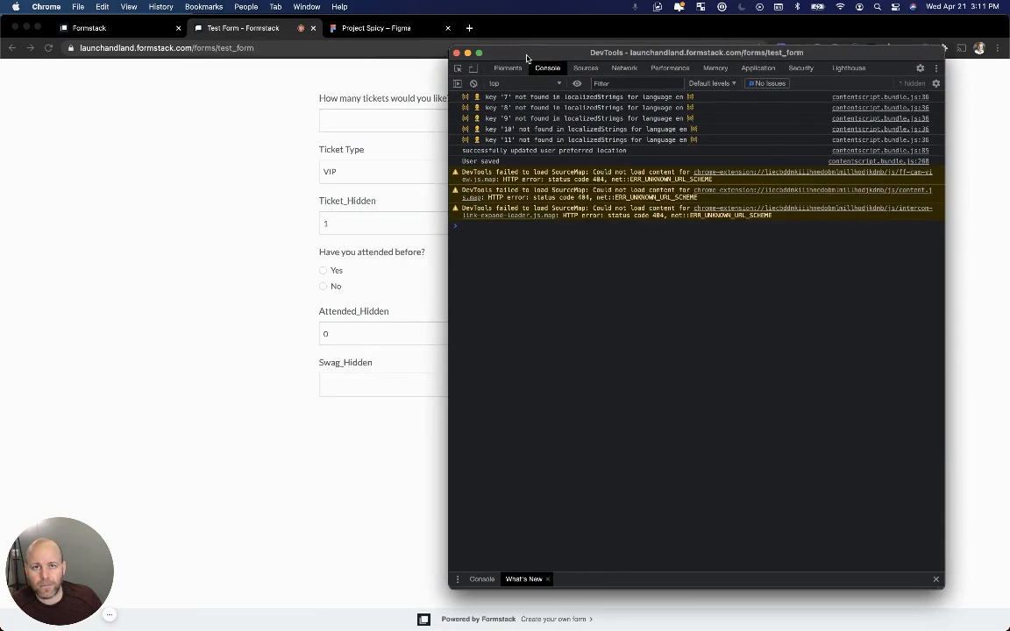
{"action": "left_click_drag", "start_coordinate": [526, 55], "coordinate": [609, 24]}
{"action": "left_click", "coordinate": [449, 483]}
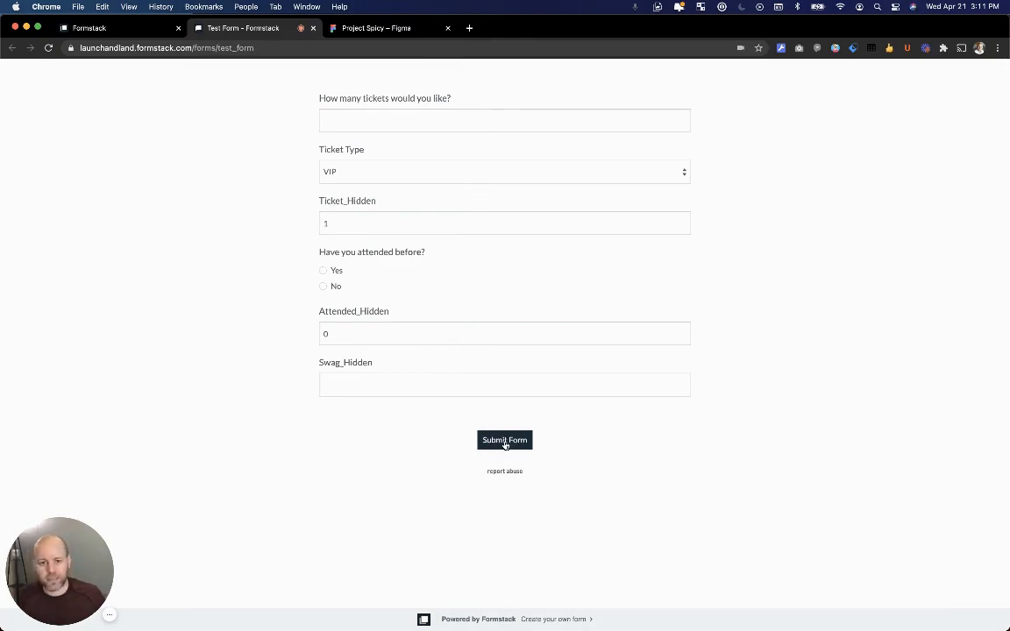
Submit the test form, check the paused customFunction variables and the console log, and close the developer tools.
{"action": "left_click", "coordinate": [505, 441]}
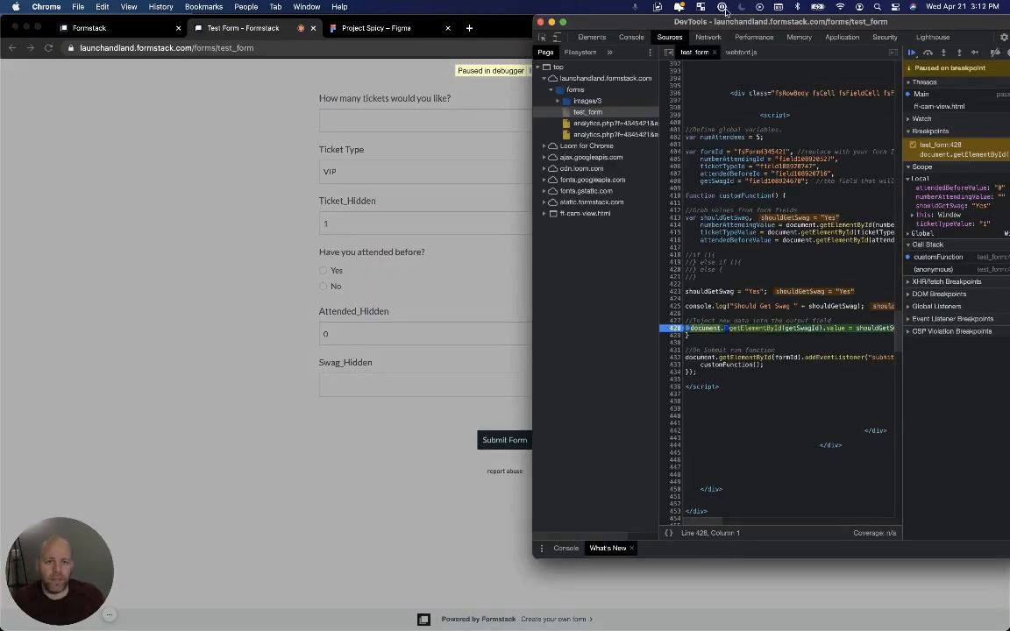
{"action": "left_click_drag", "start_coordinate": [533, 26], "coordinate": [347, 24]}
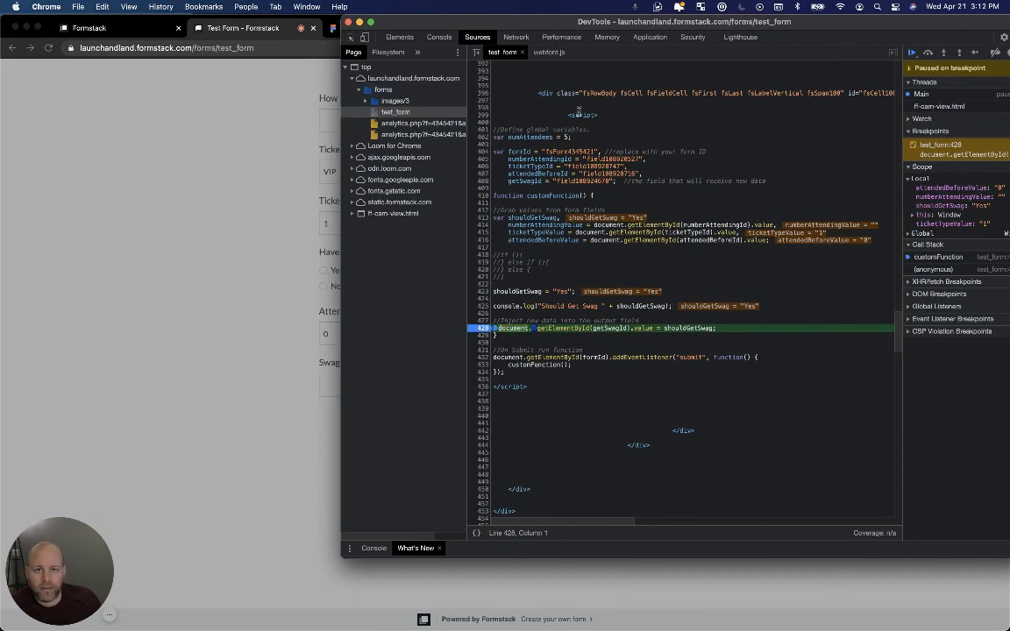
{"action": "left_click", "coordinate": [440, 37]}
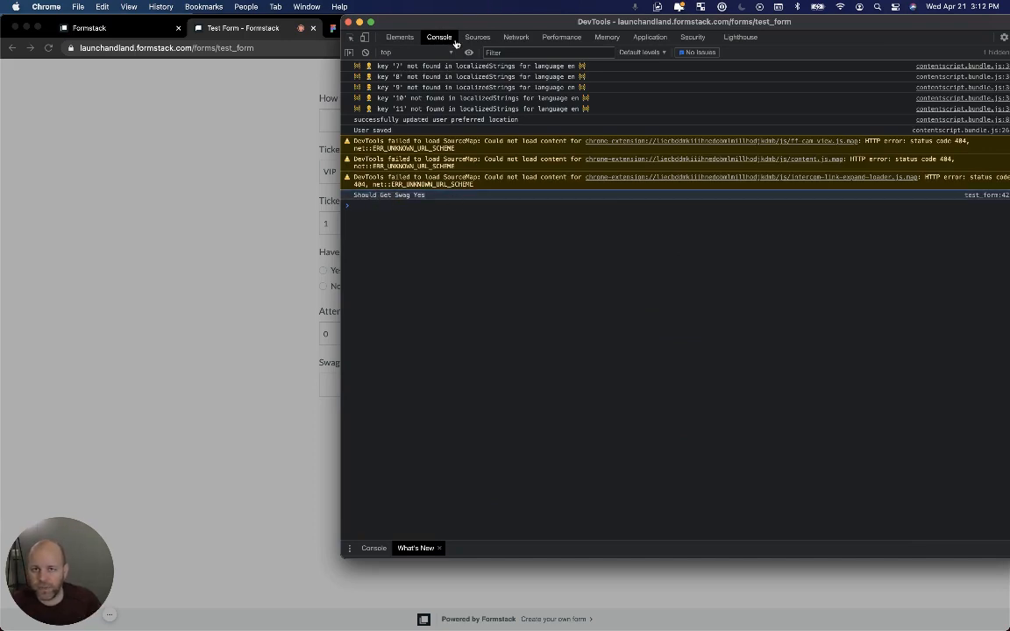
{"action": "left_click", "coordinate": [349, 21]}
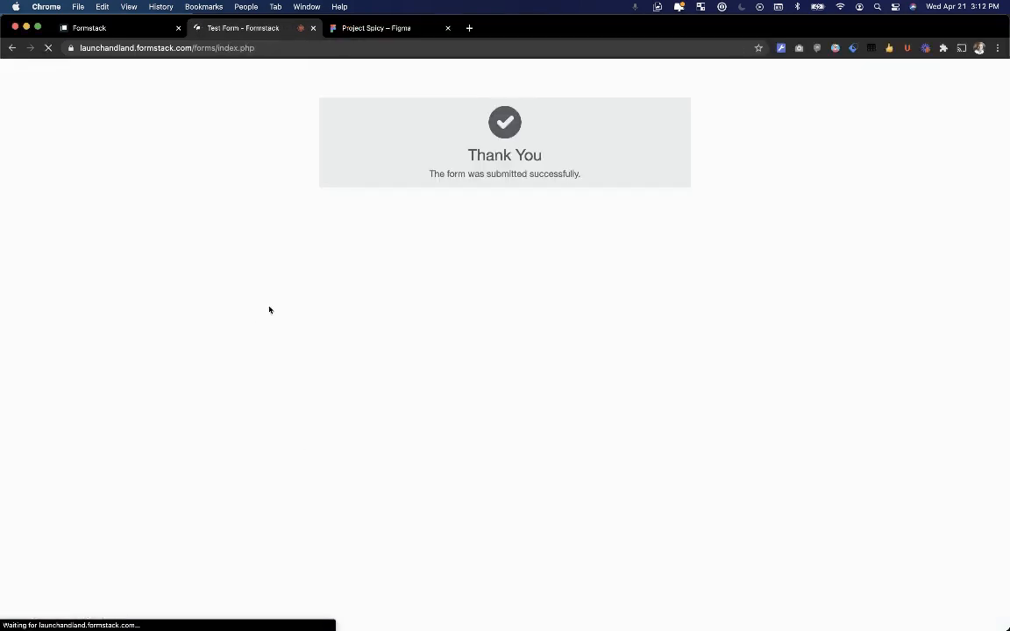
Return to the form builder and open the form's existing Notification Email for editing in the Emails & Actions settings.
{"action": "left_click", "coordinate": [132, 35]}
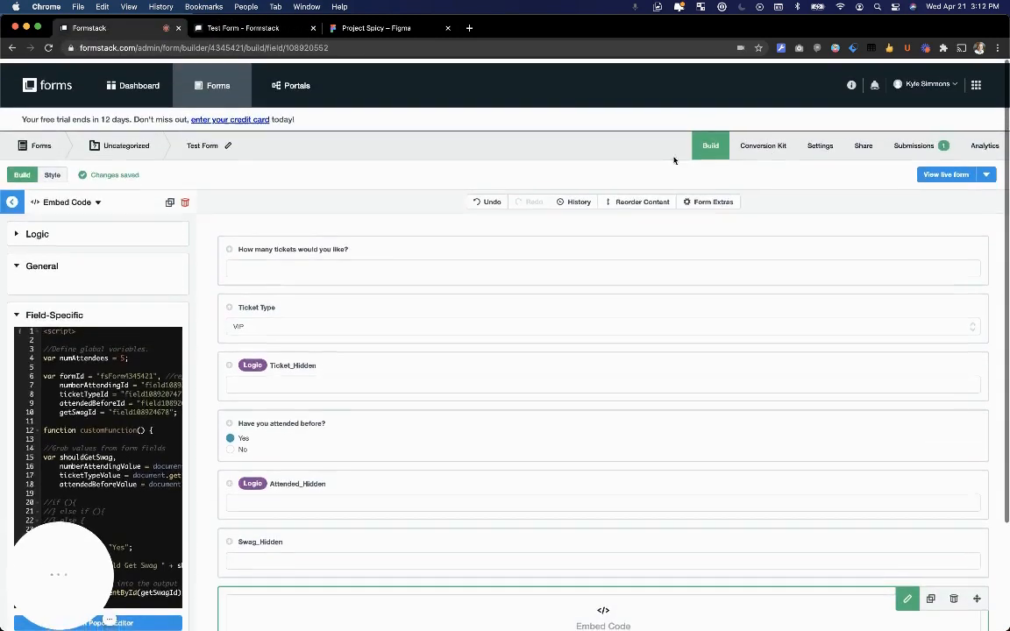
{"action": "left_click", "coordinate": [811, 143]}
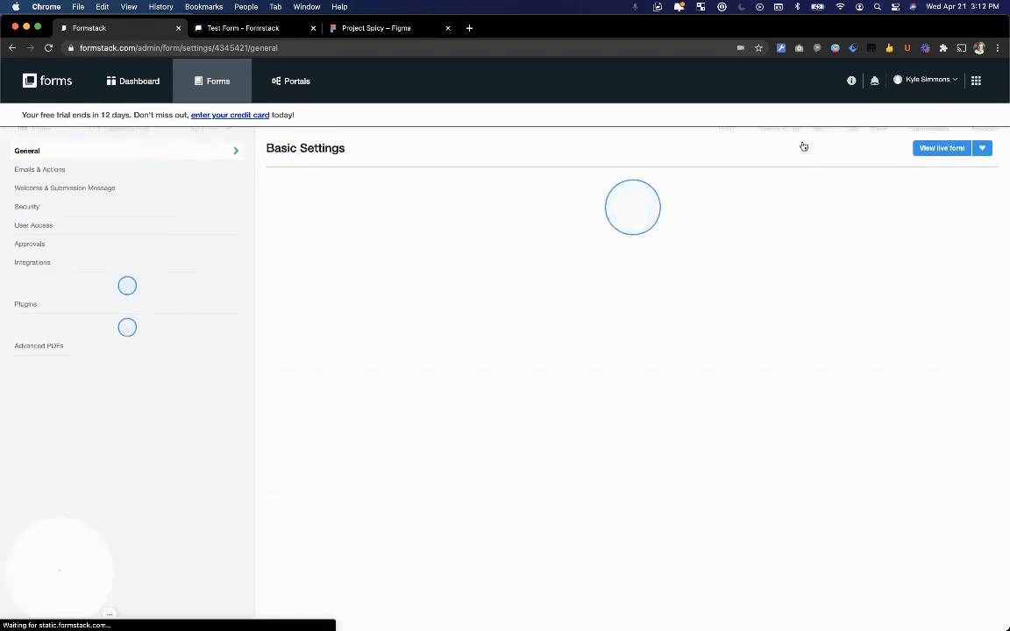
{"action": "left_click", "coordinate": [122, 194]}
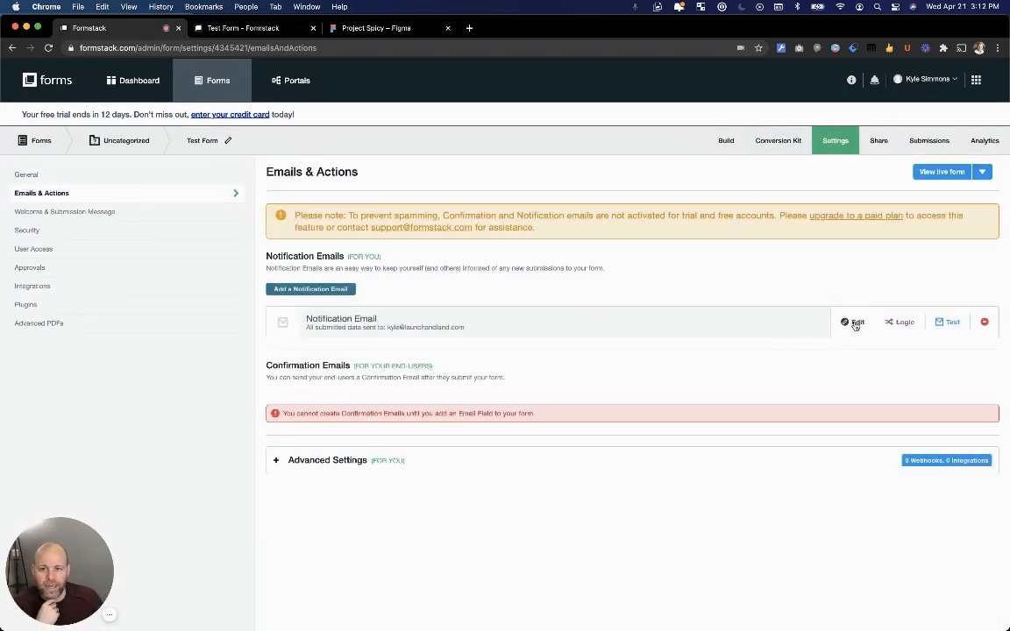
{"action": "left_click", "coordinate": [855, 323]}
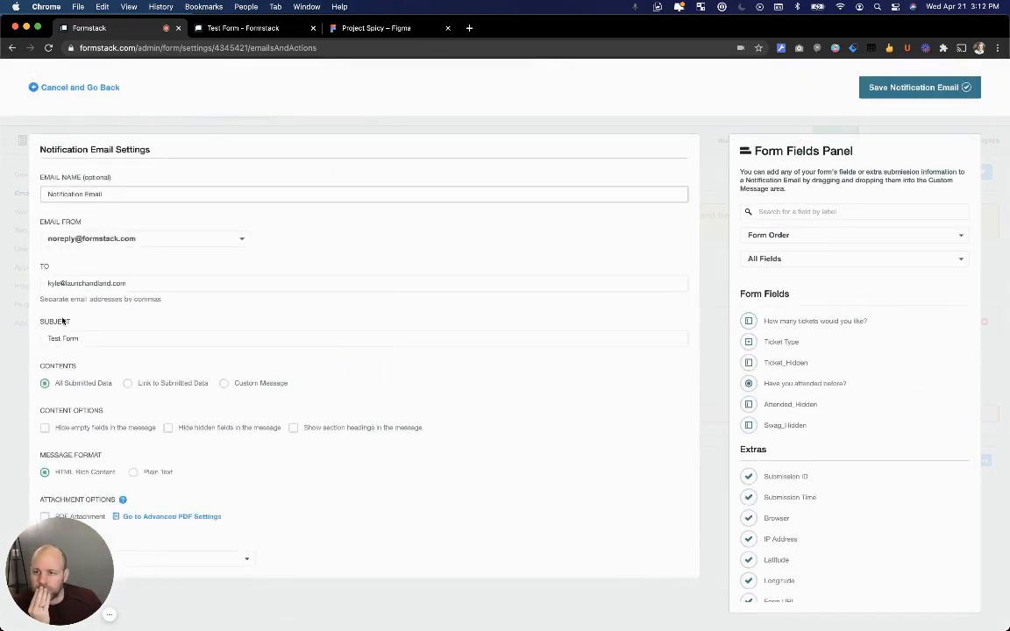
Set the notification email's contents to Custom Message and import the default message.
{"action": "left_click", "coordinate": [224, 383]}
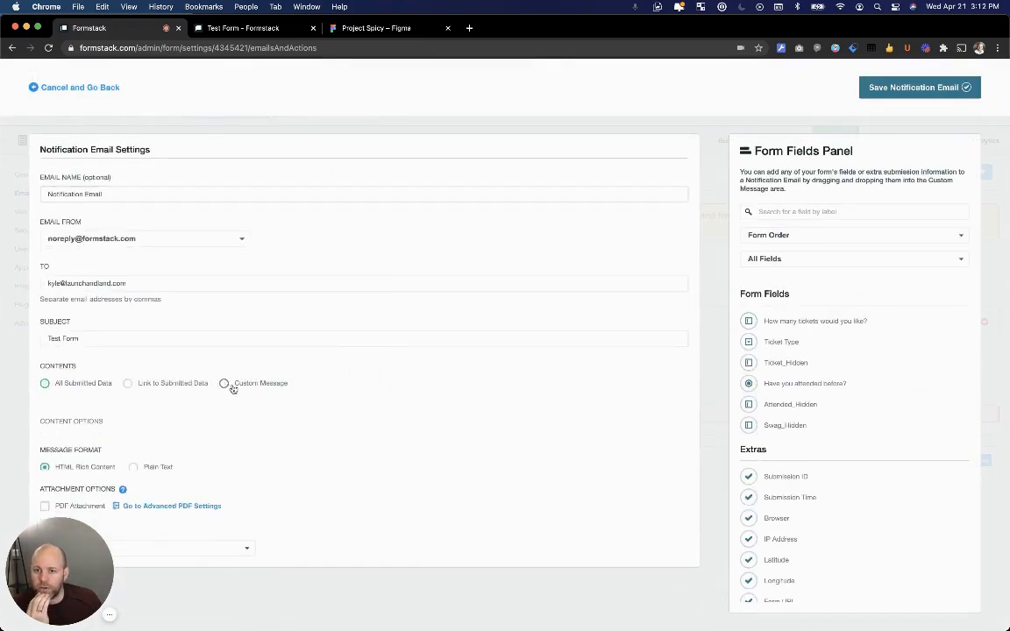
{"action": "scroll", "coordinate": [323, 404], "scroll_direction": "down", "scroll_amount": 2}
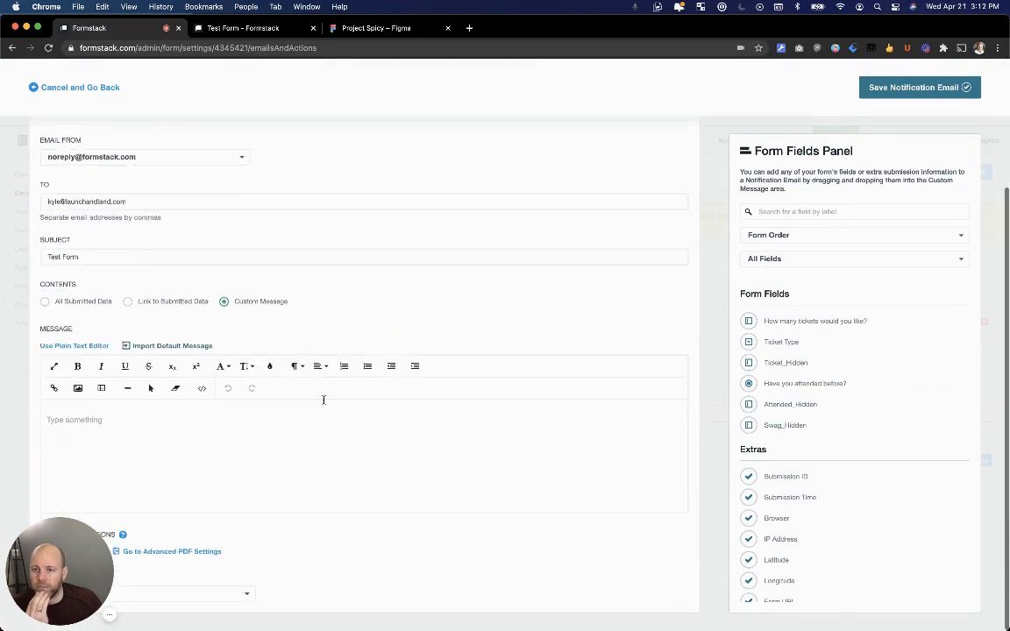
{"action": "left_click", "coordinate": [175, 346]}
{"action": "scroll", "coordinate": [317, 458], "scroll_direction": "down", "scroll_amount": 1}
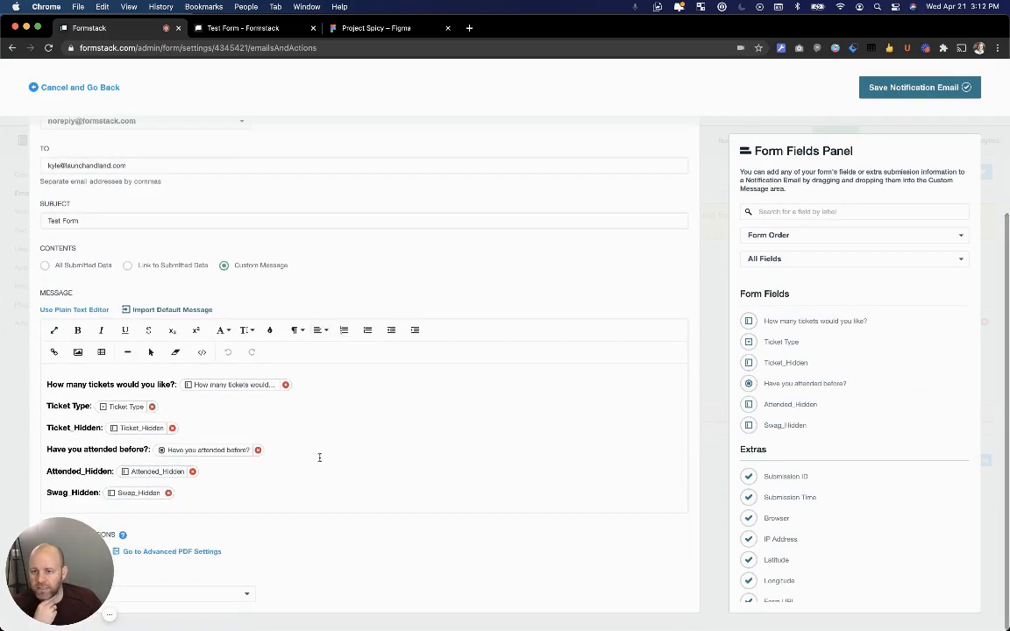
Show the notification message as plain text, examine the IDs of the ticket and attendance fields, and leave the email without saving.
{"action": "left_click", "coordinate": [72, 310]}
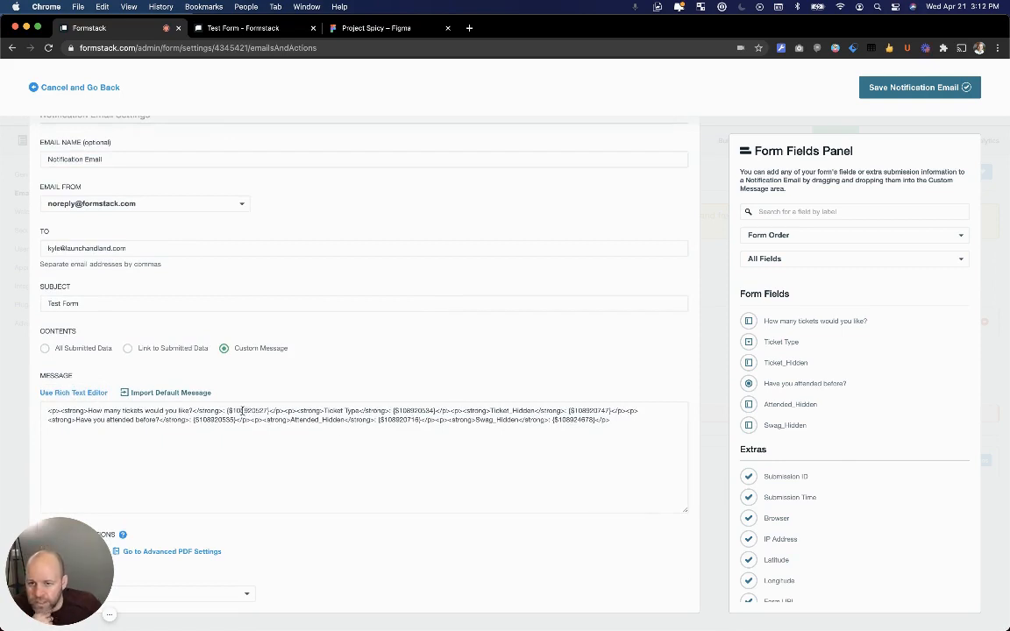
{"action": "left_click_drag", "start_coordinate": [97, 411], "coordinate": [194, 412]}
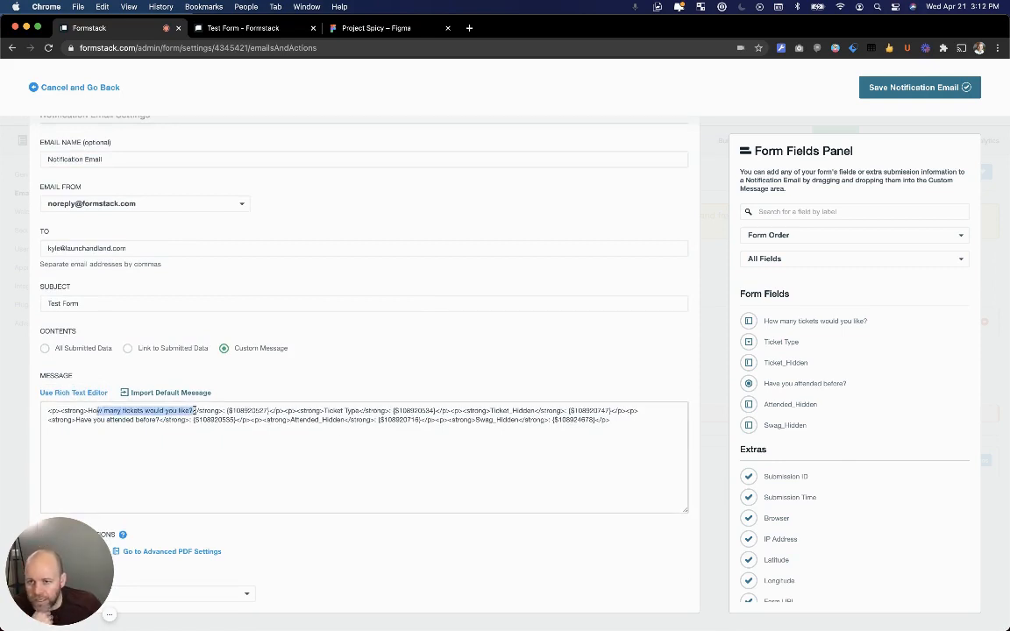
{"action": "double_click", "coordinate": [246, 411]}
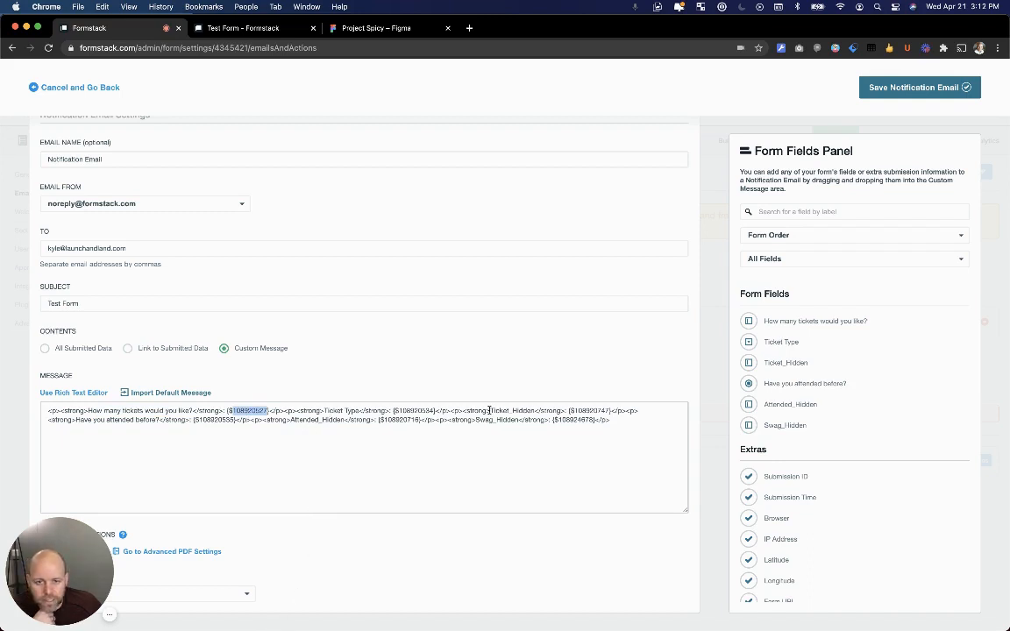
{"action": "left_click_drag", "start_coordinate": [491, 410], "coordinate": [532, 409]}
{"action": "double_click", "coordinate": [589, 410]}
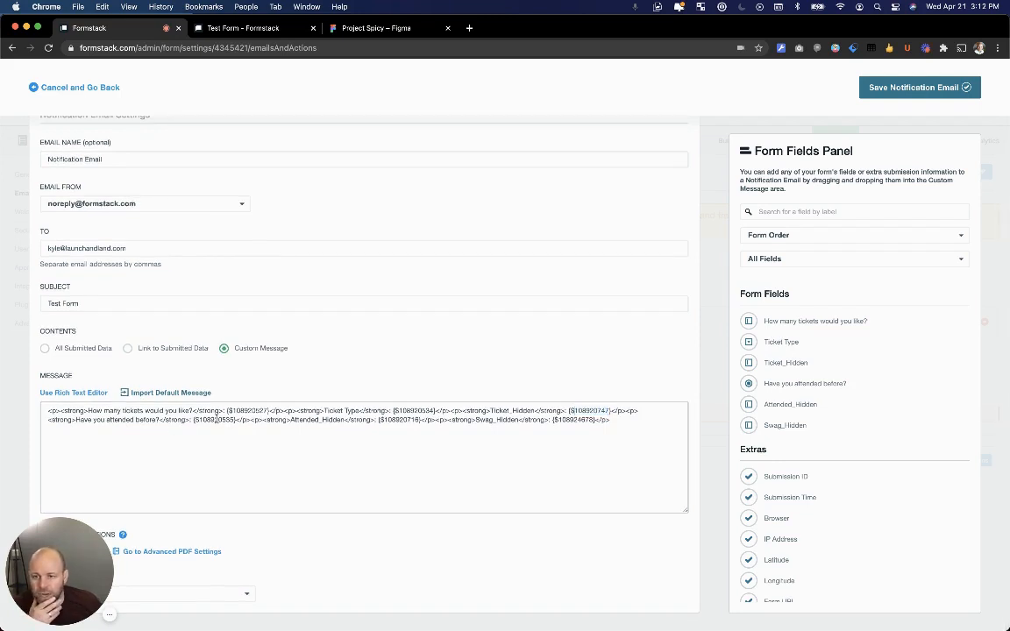
{"action": "double_click", "coordinate": [214, 420]}
{"action": "double_click", "coordinate": [399, 421]}
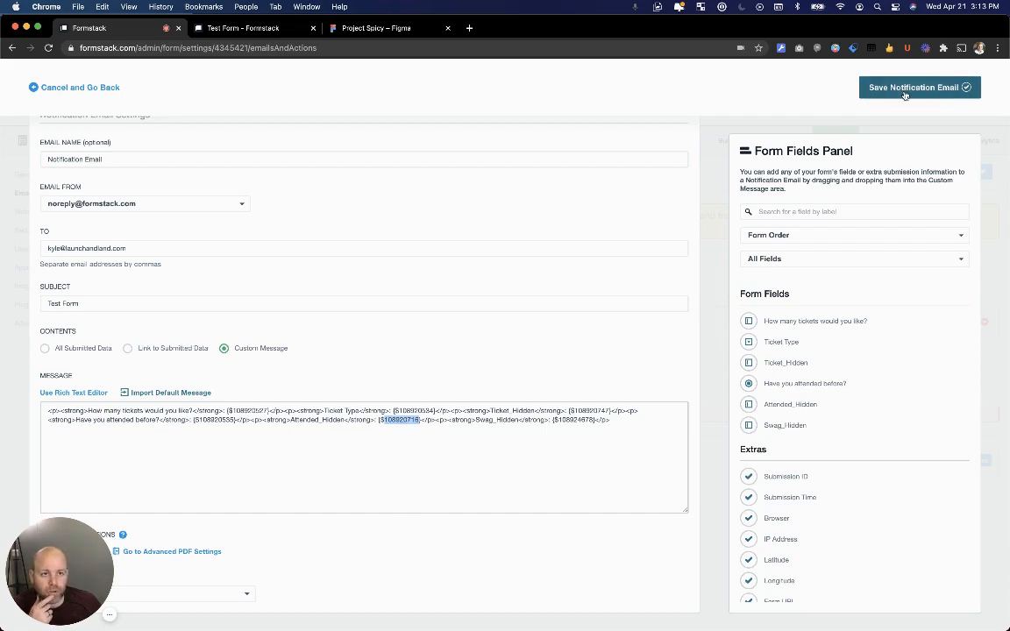
{"action": "left_click", "coordinate": [97, 91]}
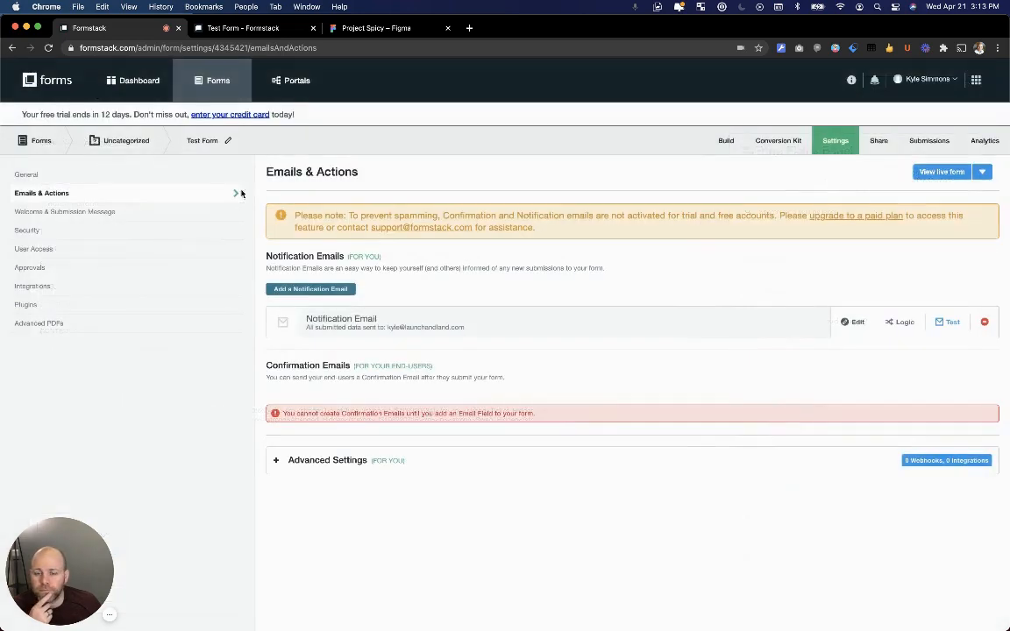
Return to Test Form's builder and open the Embed Code field's script in the popout editor.
{"action": "left_click", "coordinate": [40, 141]}
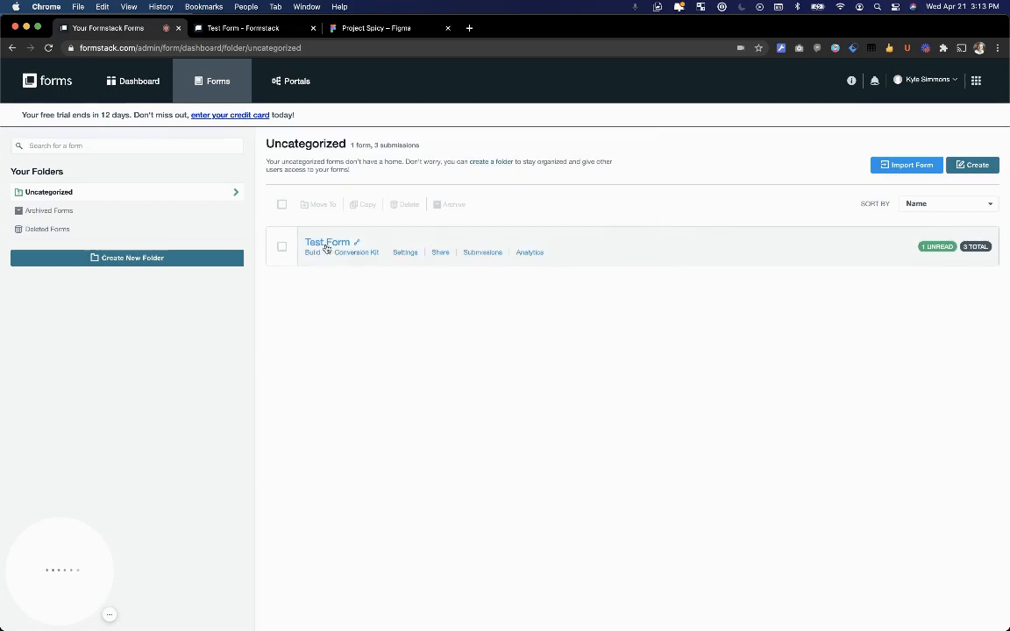
{"action": "left_click", "coordinate": [355, 252]}
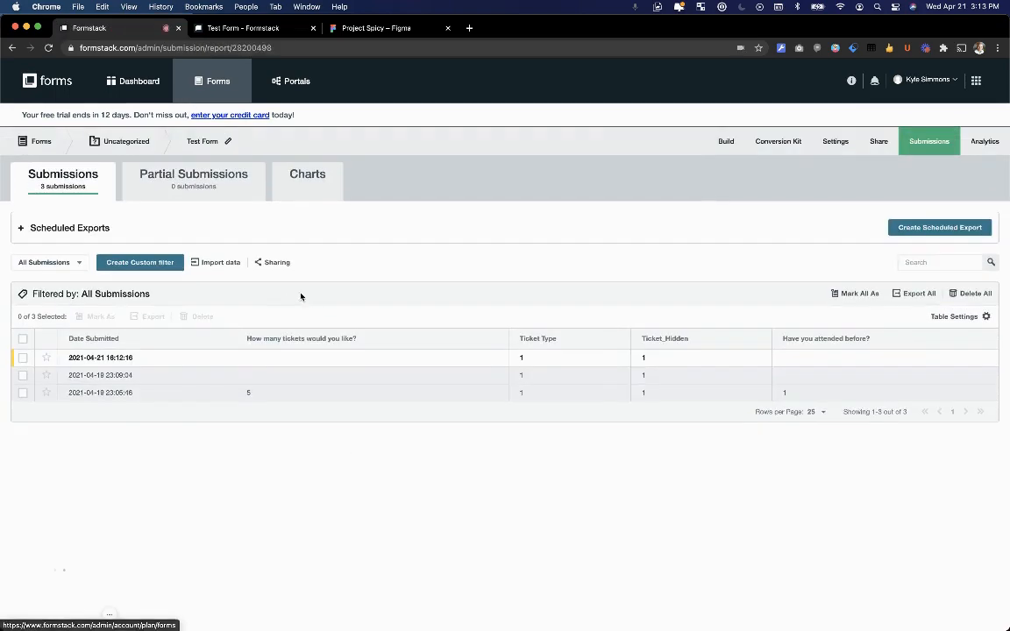
{"action": "left_click", "coordinate": [719, 143]}
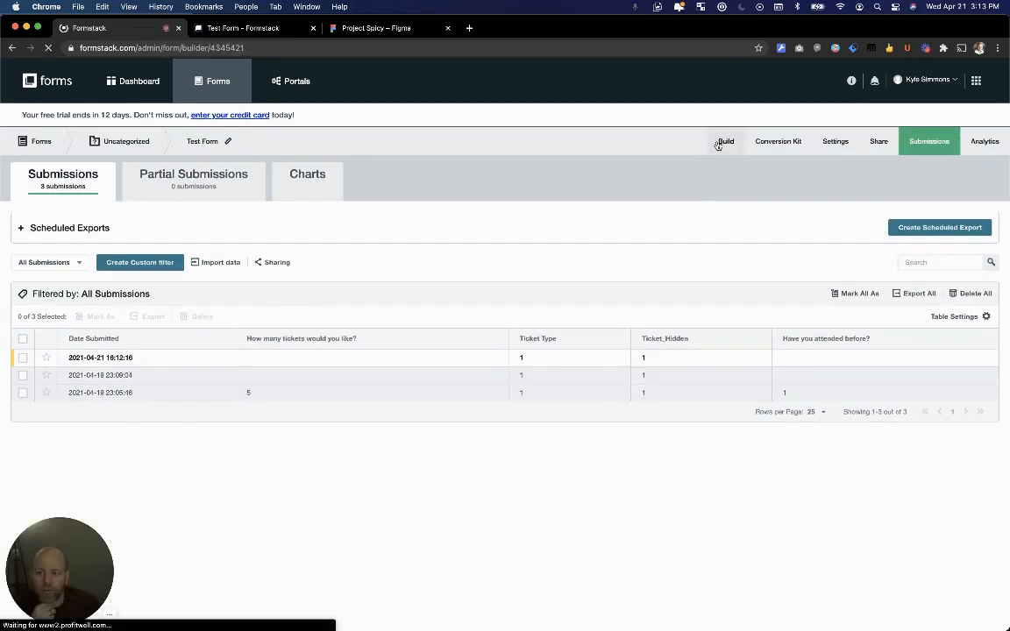
{"action": "scroll", "coordinate": [503, 245], "scroll_direction": "down", "scroll_amount": 2}
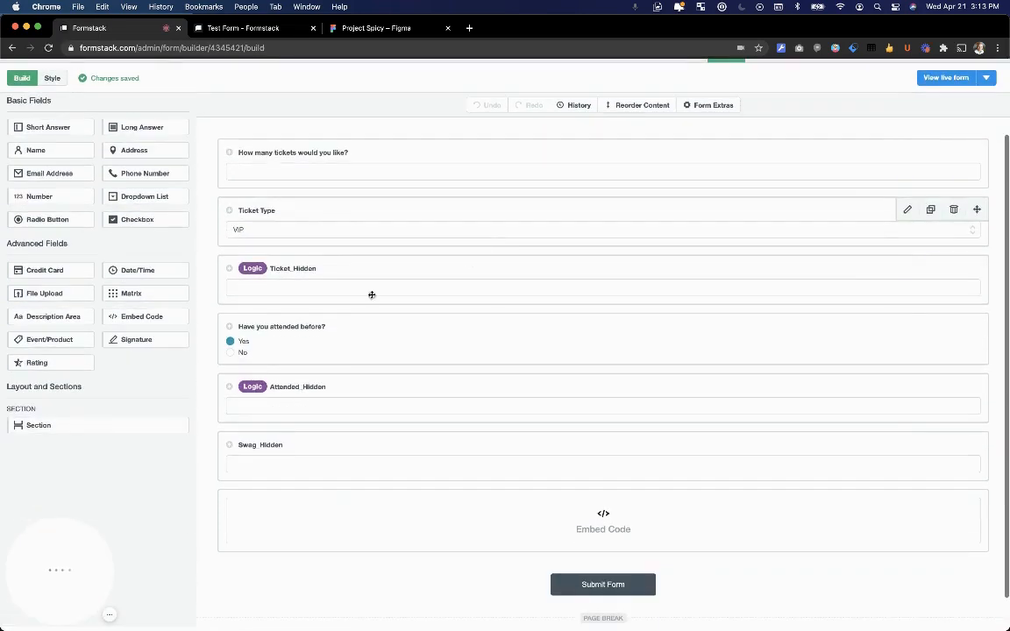
{"action": "left_click", "coordinate": [303, 509]}
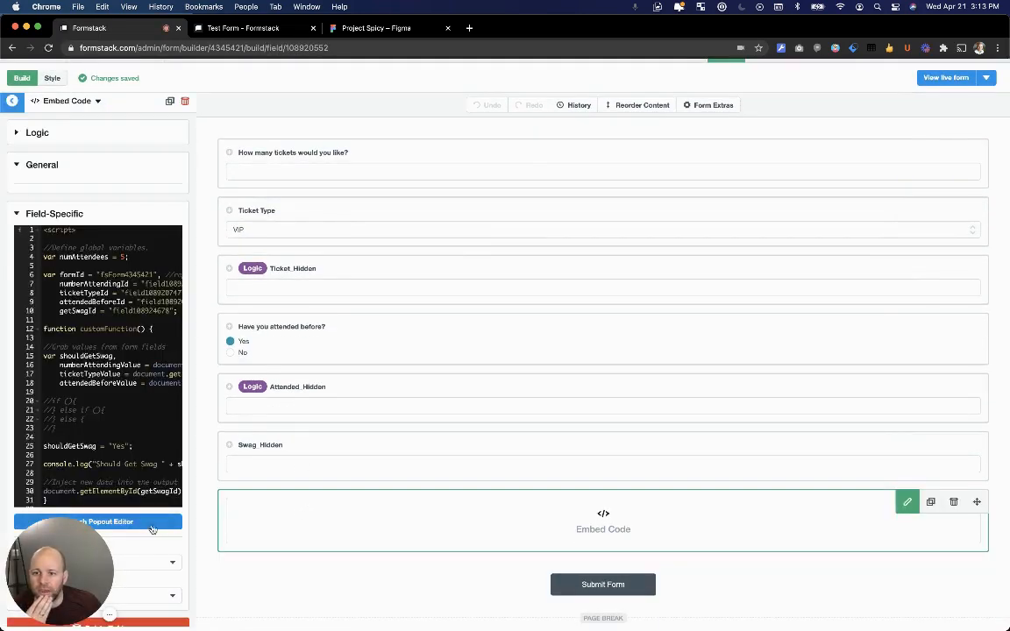
{"action": "left_click", "coordinate": [145, 522]}
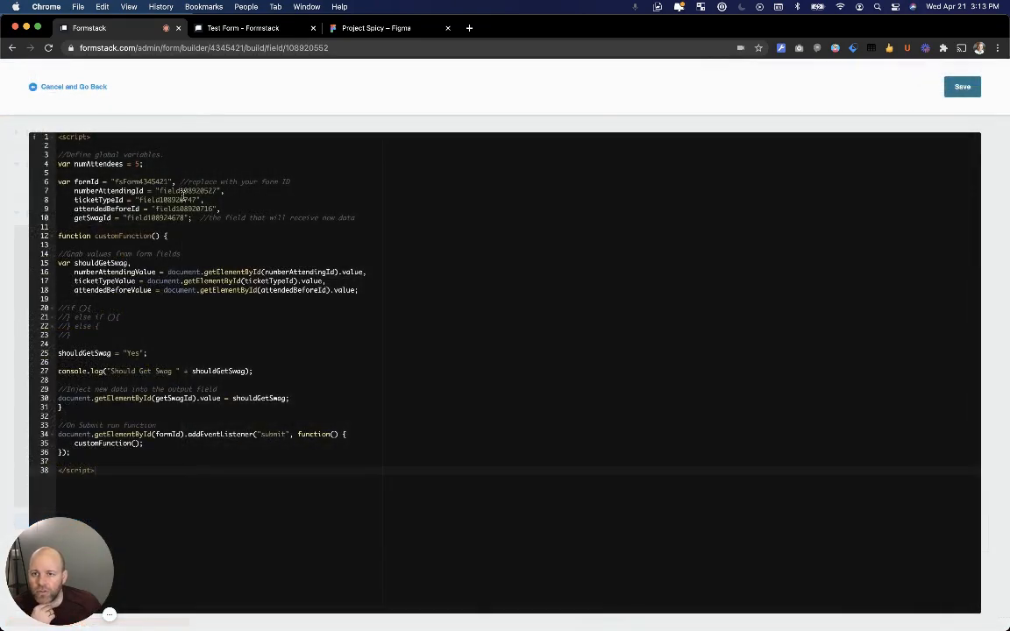
Examine in the script how numberAttendingId is defined and used by getElementById to fill numberAttendingValue.
{"action": "left_click_drag", "start_coordinate": [75, 192], "coordinate": [116, 198]}
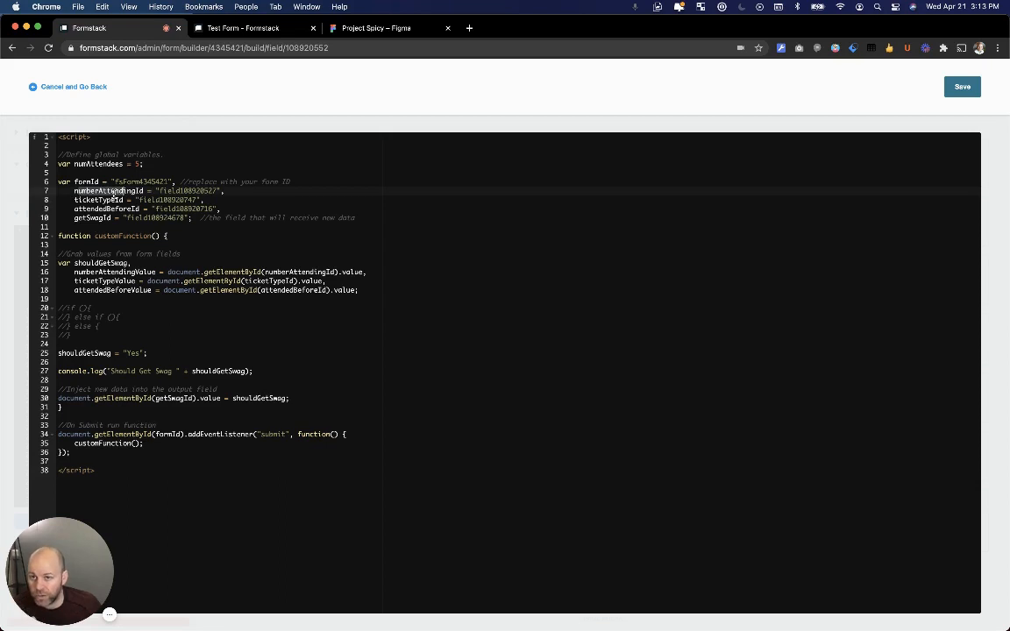
{"action": "left_click", "coordinate": [104, 191]}
{"action": "double_click", "coordinate": [103, 190]}
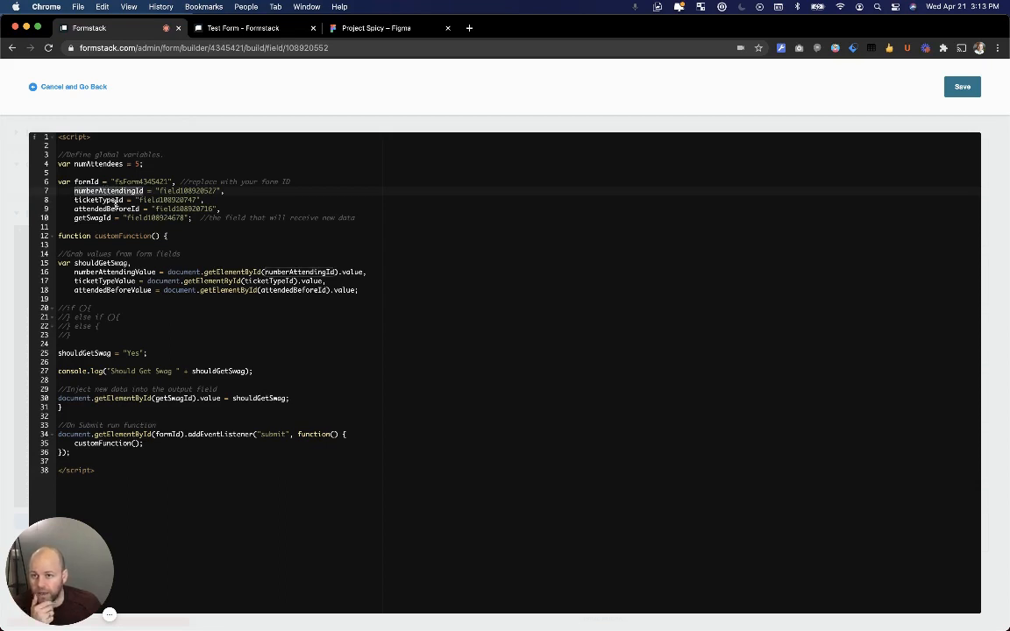
{"action": "left_click", "coordinate": [296, 273]}
{"action": "left_click_drag", "start_coordinate": [73, 272], "coordinate": [145, 272]}
{"action": "left_click", "coordinate": [179, 272]}
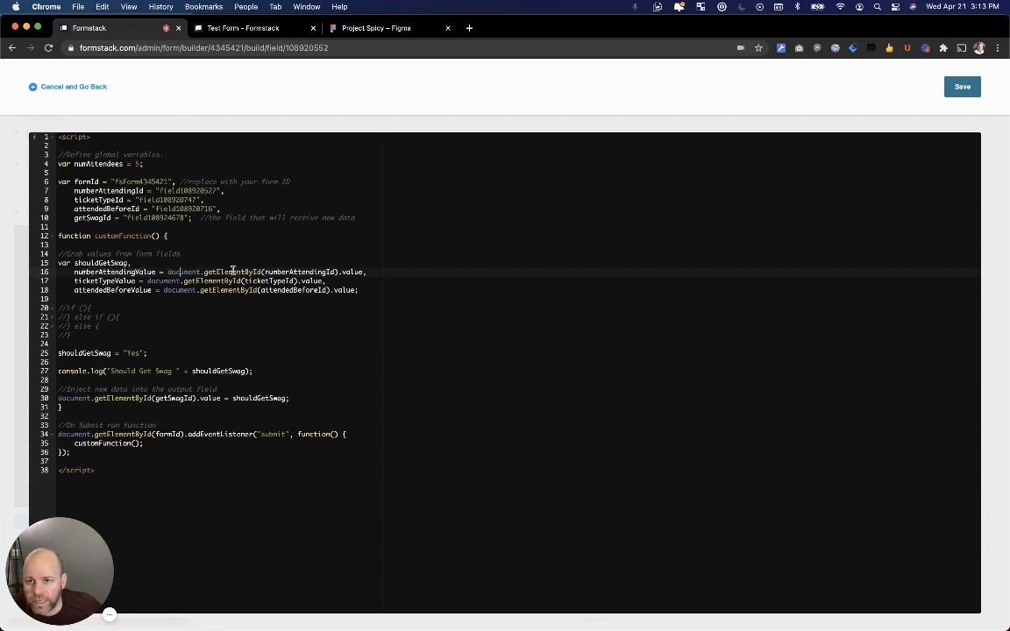
{"action": "double_click", "coordinate": [296, 274]}
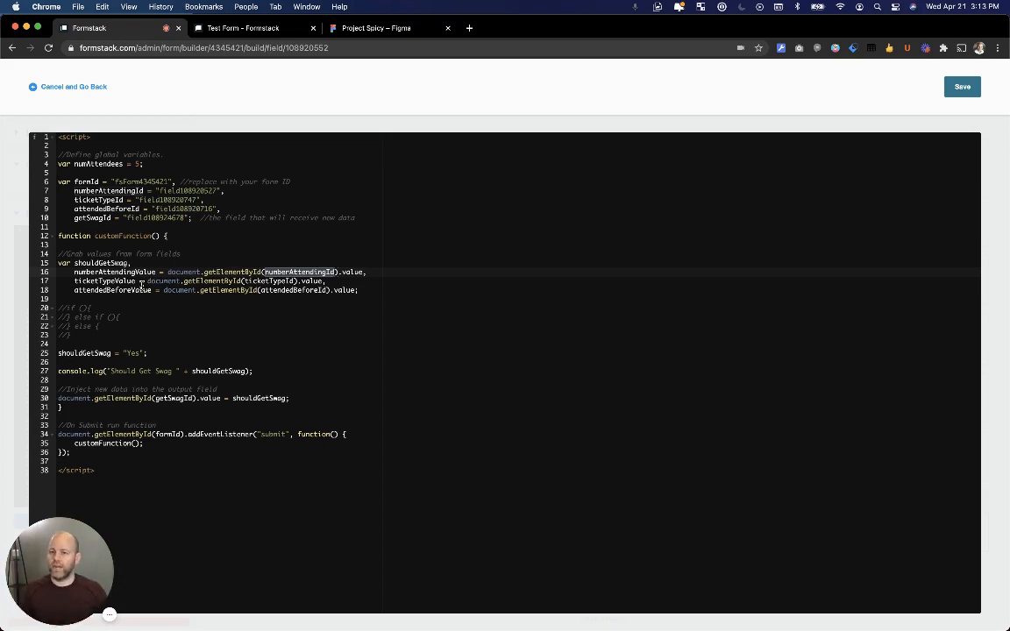
Uncomment all four lines of the if / else if / else block in customFunction.
{"action": "left_click", "coordinate": [114, 328]}
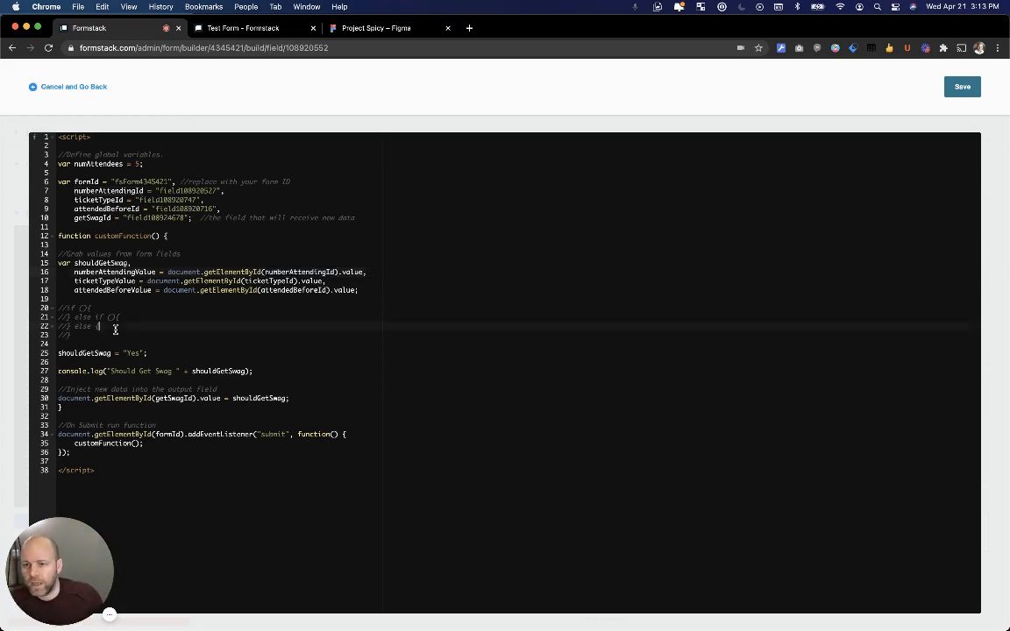
{"action": "left_click", "coordinate": [72, 309]}
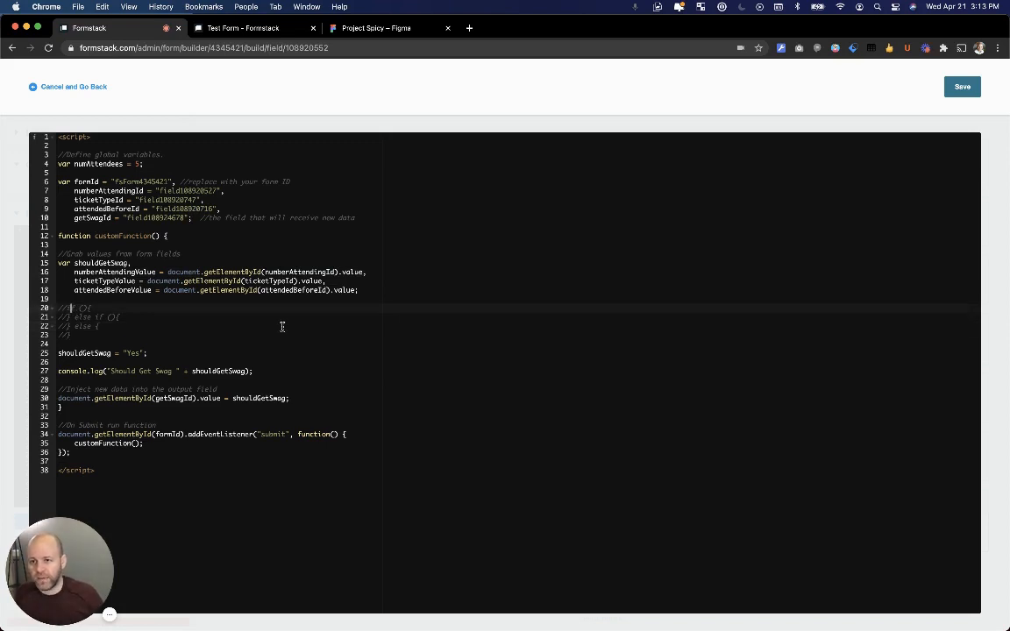
{"action": "key", "text": "BackSpace"}
{"action": "key", "text": "BackSpace"}
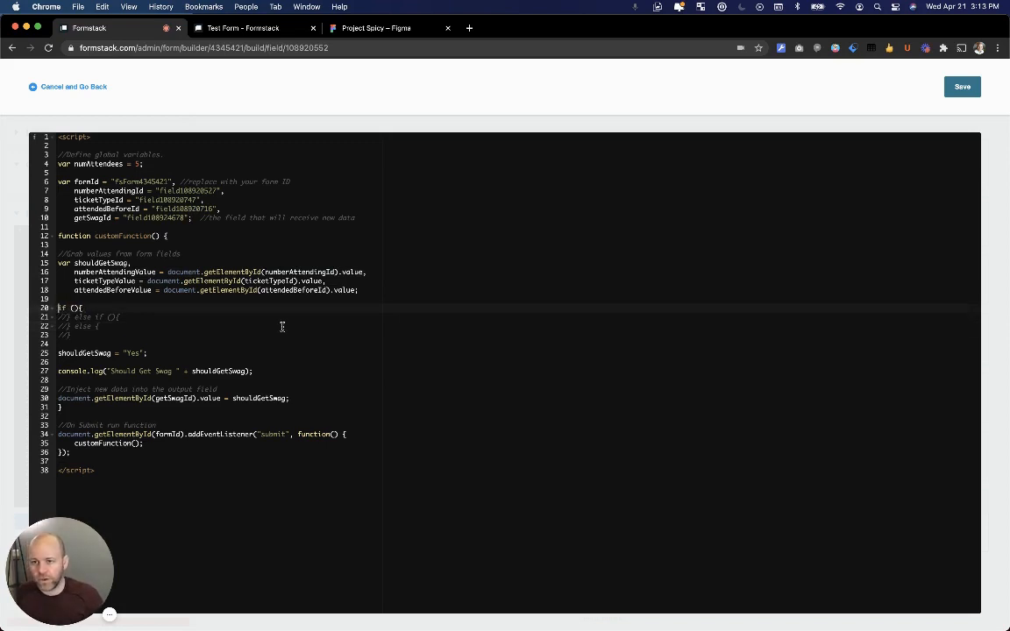
{"action": "key", "text": "Delete"}
{"action": "key", "text": "Delete"}
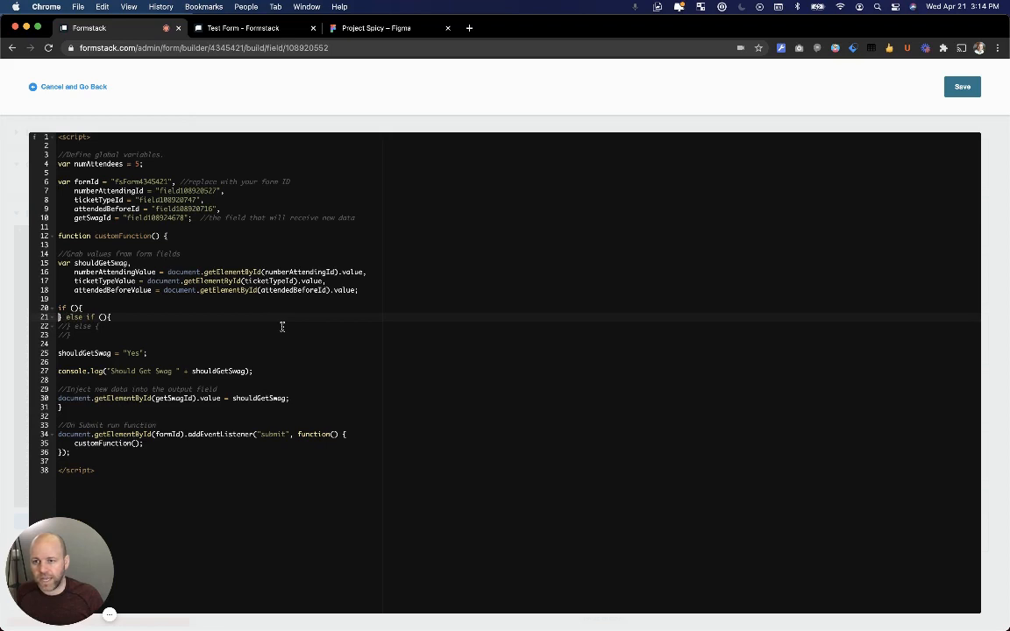
{"action": "key", "text": "Delete"}
{"action": "key", "text": "Delete"}
{"action": "key", "text": "Down"}
{"action": "key", "text": "Delete"}
{"action": "key", "text": "Delete"}
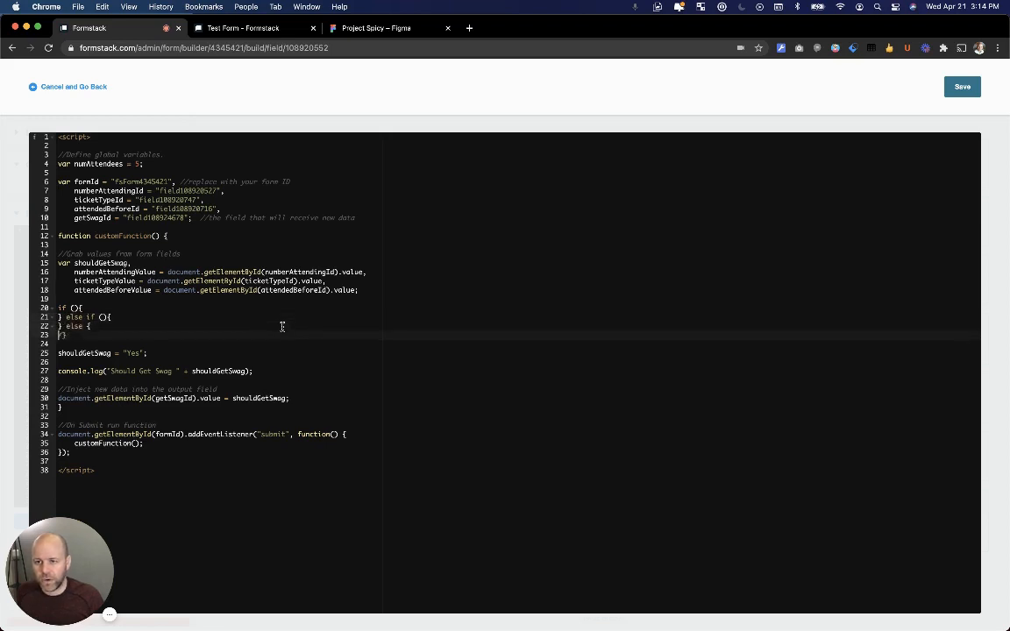
{"action": "key", "text": "Delete"}
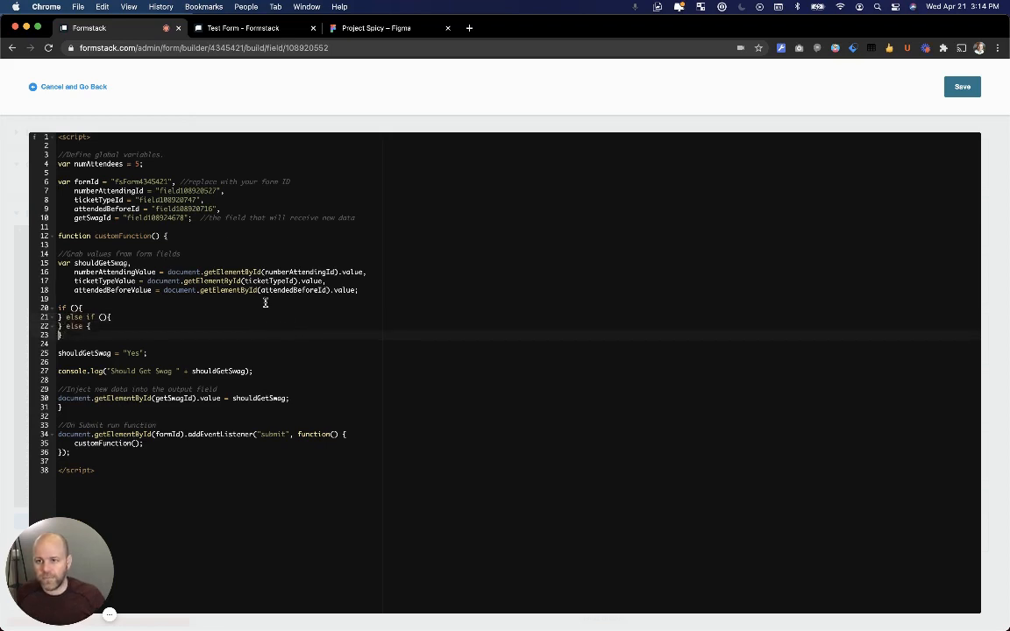
Set the condition of the first if statement to numberAttendingValue > numAttendees.
{"action": "double_click", "coordinate": [118, 271]}
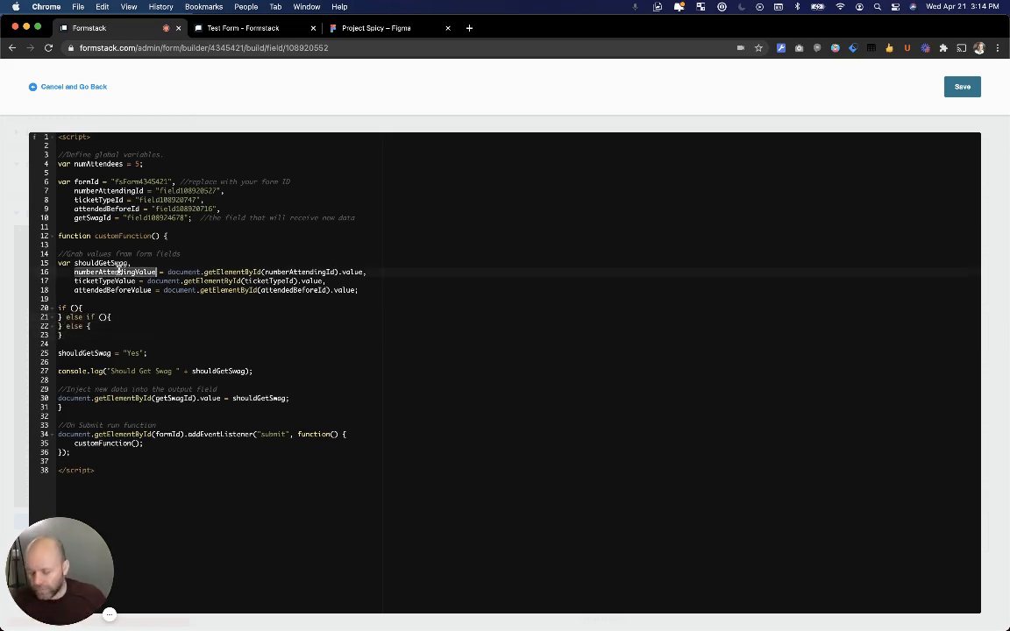
{"action": "left_click", "coordinate": [75, 308]}
{"action": "type", "text": "numberAttendingValue"}
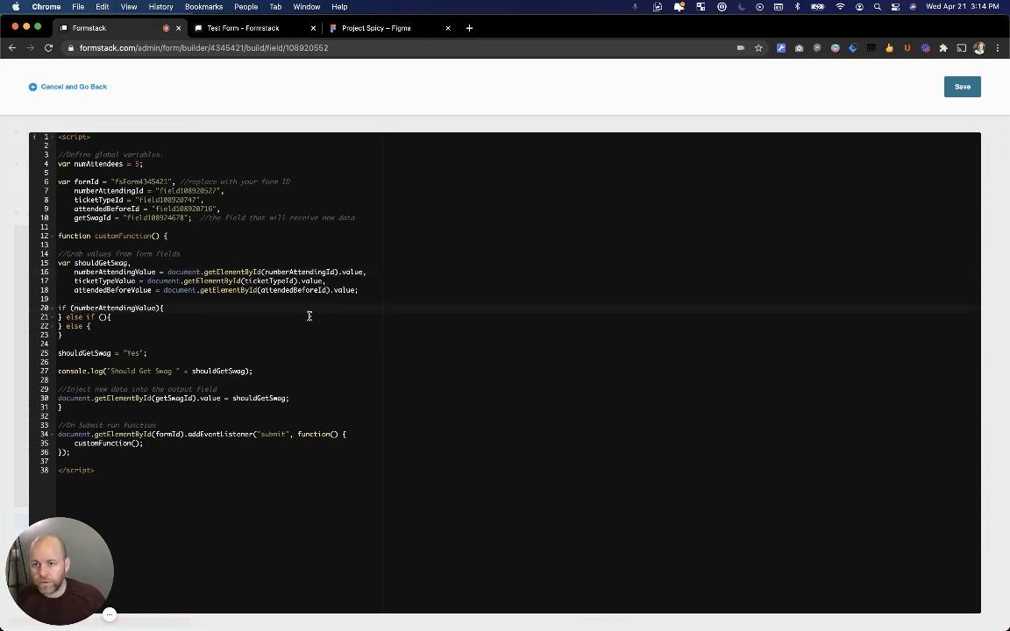
{"action": "type", "text": ">"}
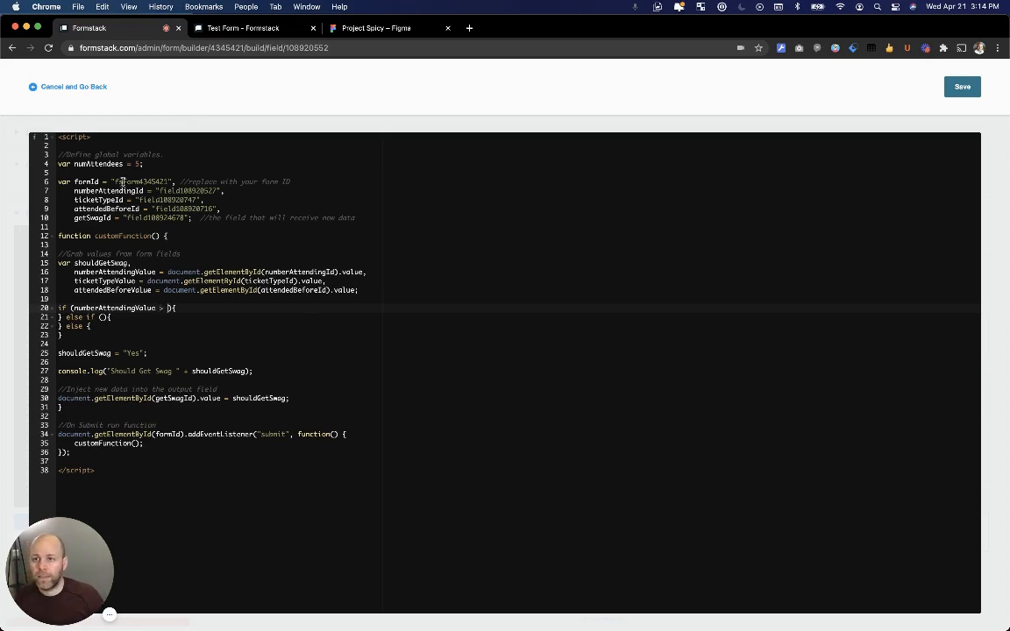
{"action": "double_click", "coordinate": [93, 163]}
{"action": "key", "text": "ctrl+c"}
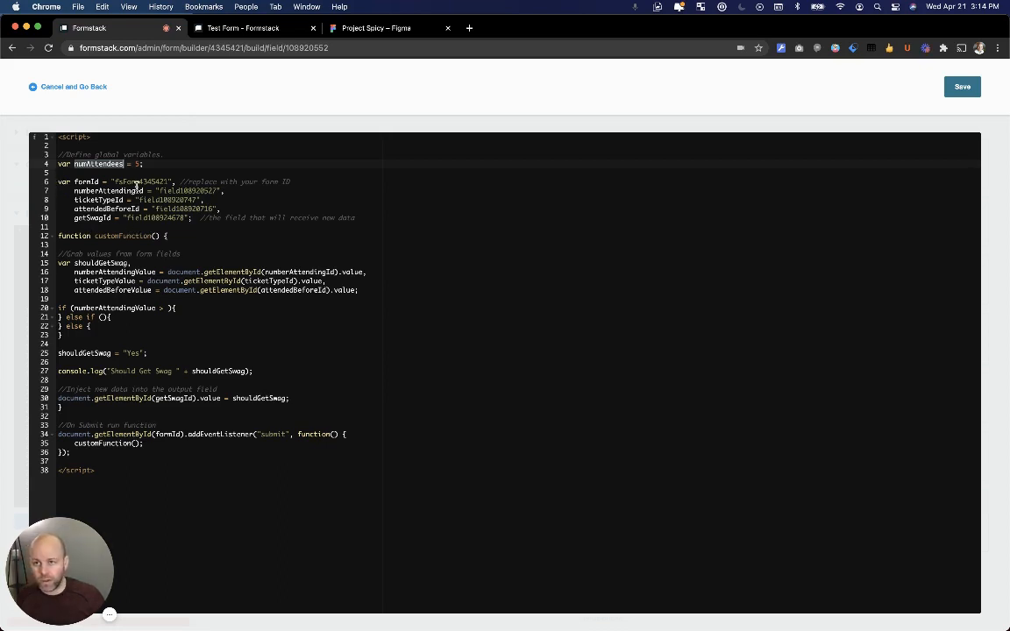
{"action": "left_click", "coordinate": [167, 308]}
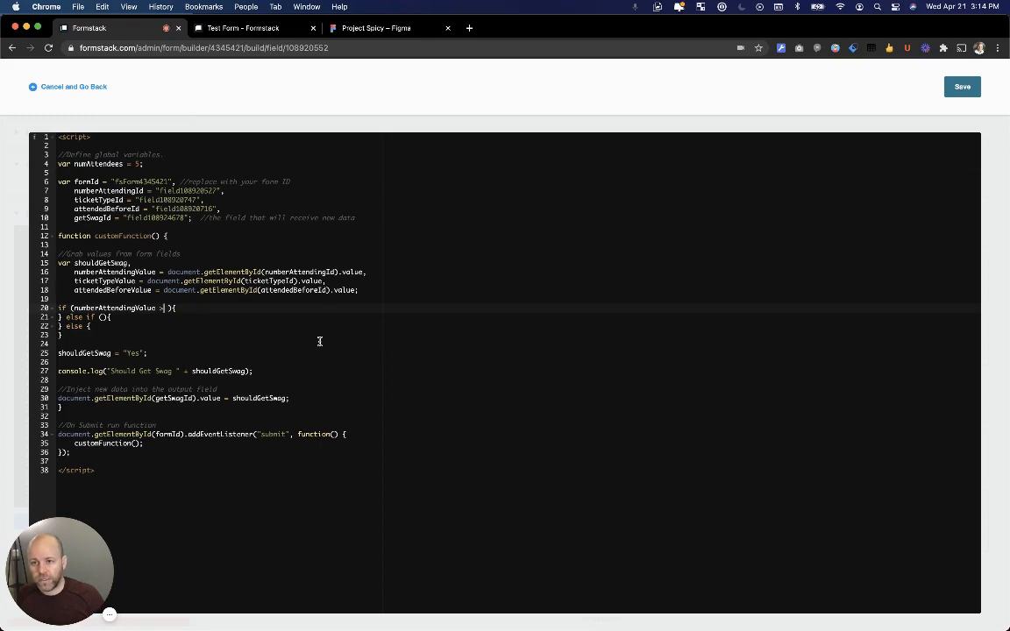
{"action": "key", "text": "ctrl+v"}
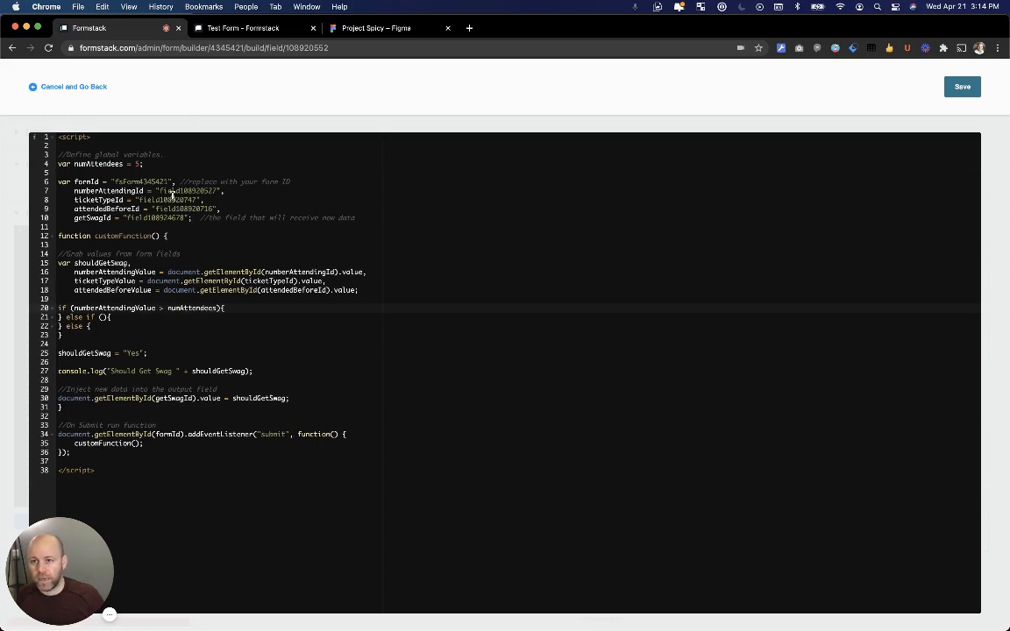
{"action": "left_click", "coordinate": [138, 164]}
{"action": "type", "text": ";"}
Move the shouldGetSwag = "Yes"; line from below the conditional block into the first if branch.
{"action": "left_click", "coordinate": [246, 308]}
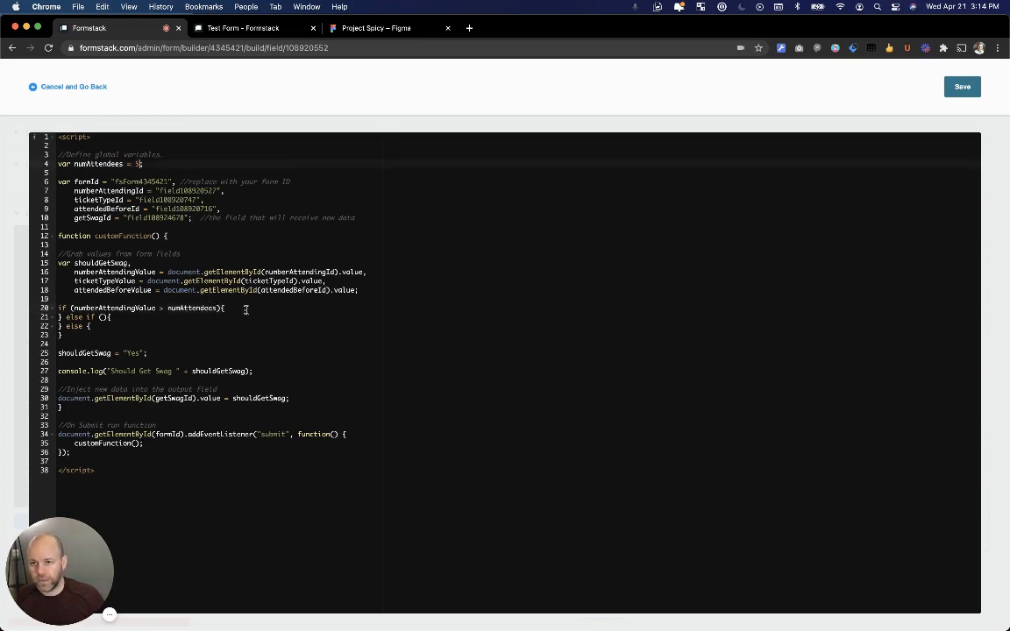
{"action": "key", "text": "Return"}
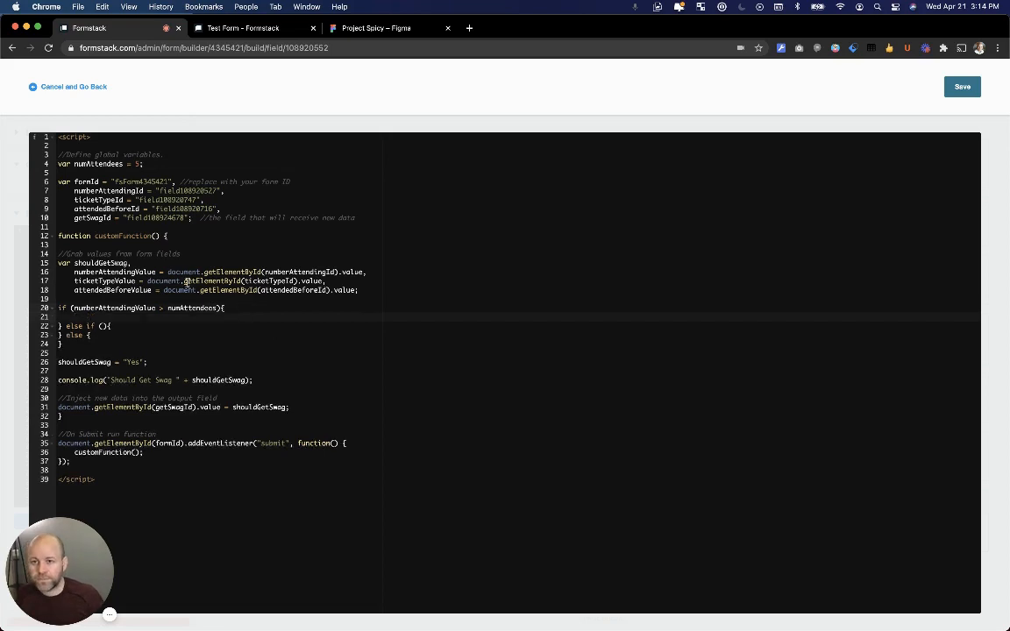
{"action": "left_click_drag", "start_coordinate": [165, 361], "coordinate": [56, 358]}
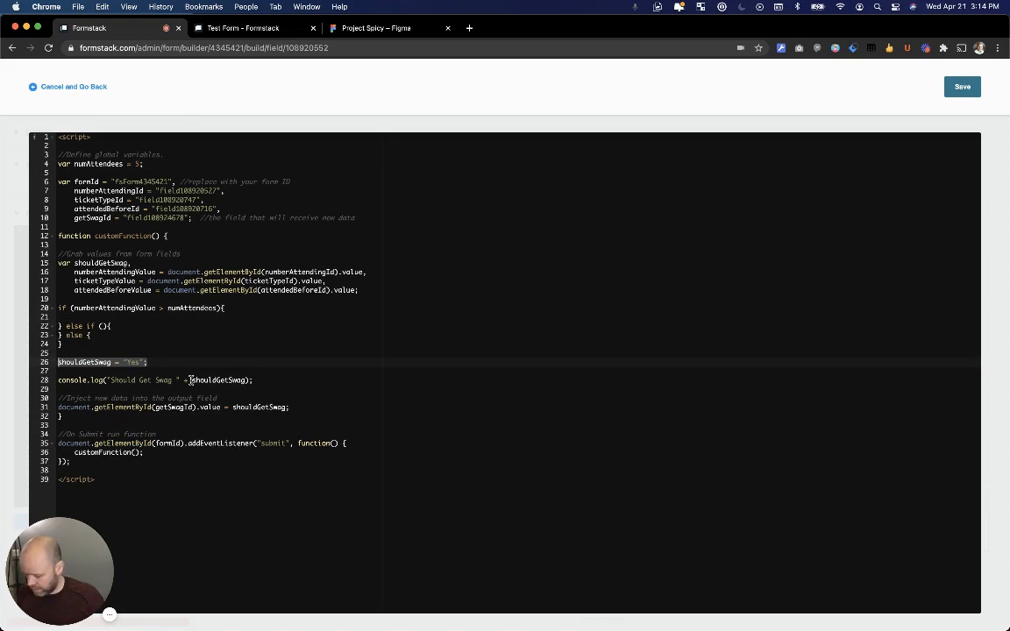
{"action": "key", "text": "ctrl+x"}
{"action": "left_click", "coordinate": [123, 318]}
{"action": "key", "text": "ctrl+v"}
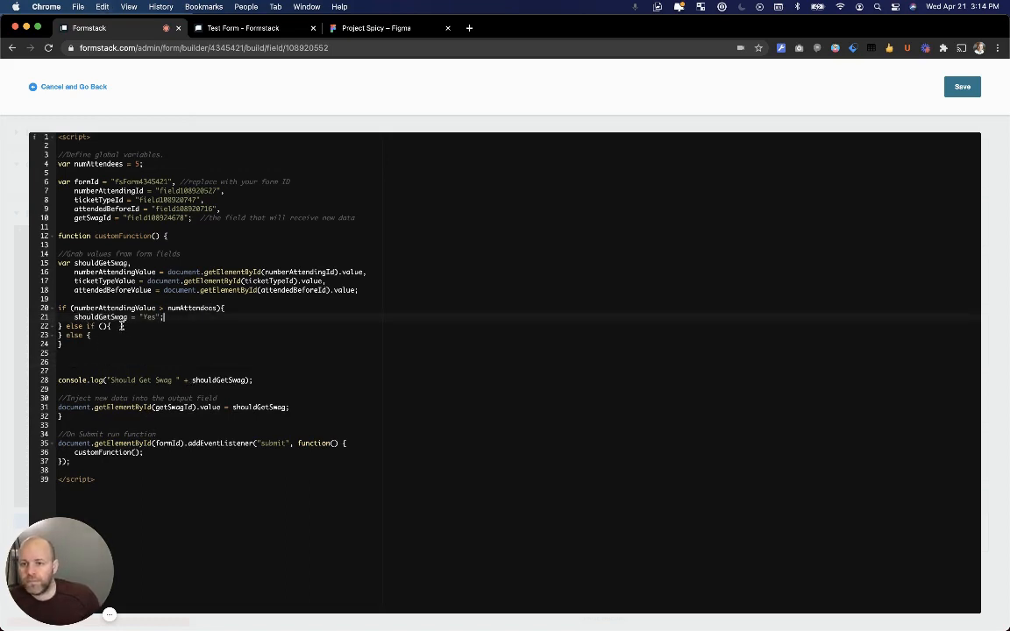
Set the condition of the else if statement to ticketTypeValue == 1.
{"action": "left_click", "coordinate": [114, 326]}
{"action": "key", "text": "Left"}
{"action": "key", "text": "Left"}
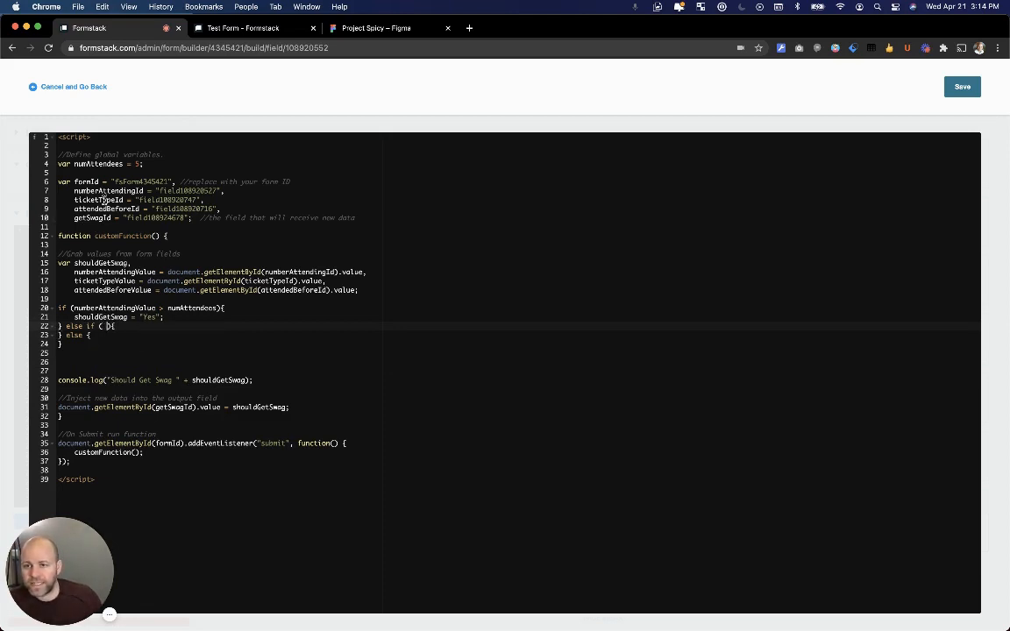
{"action": "double_click", "coordinate": [100, 281]}
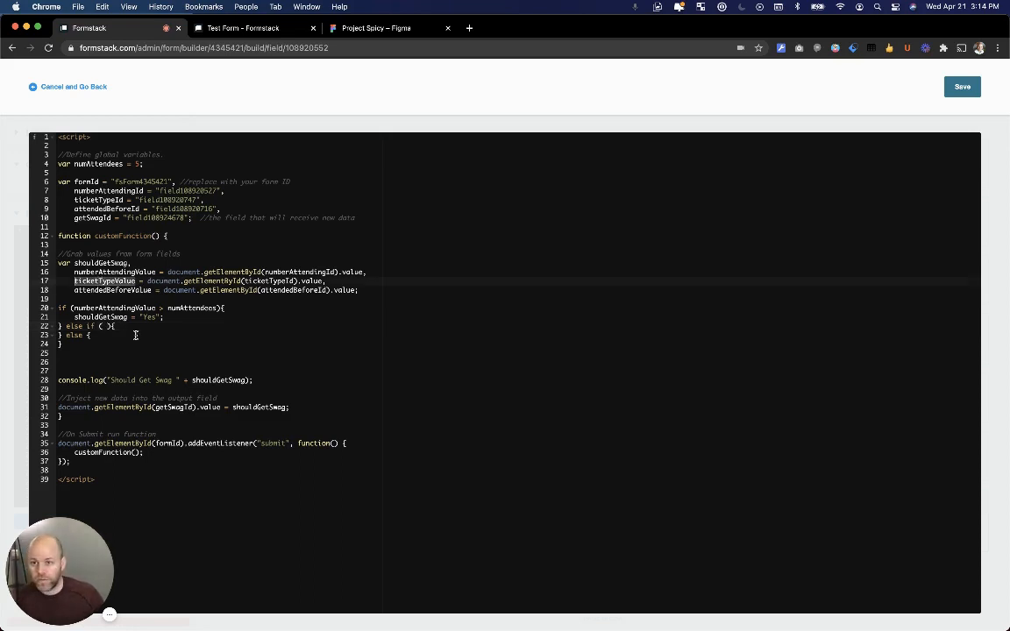
{"action": "left_click", "coordinate": [105, 327]}
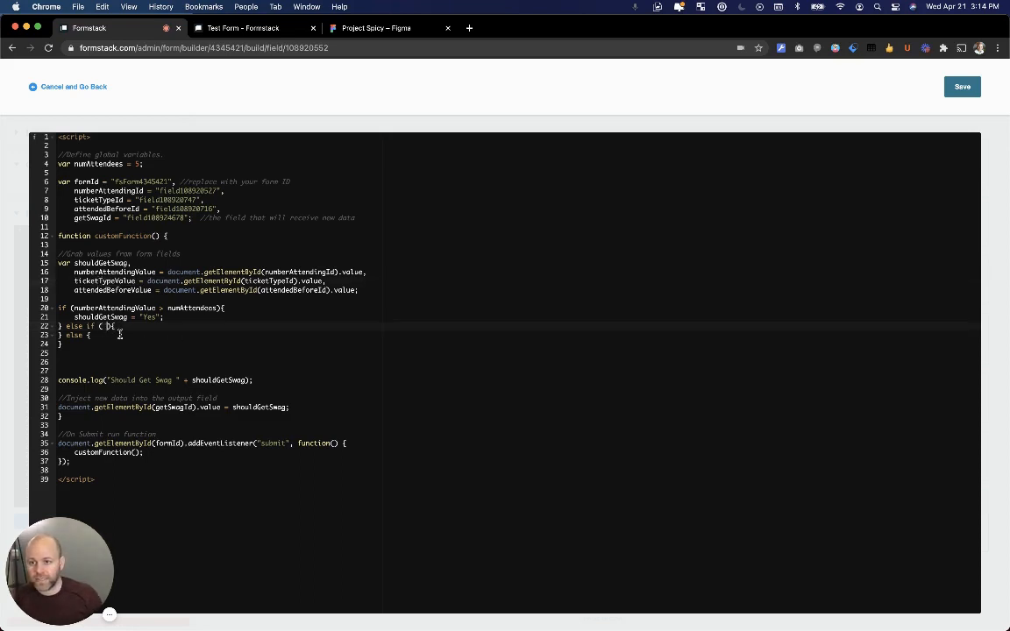
{"action": "key", "text": "super+v"}
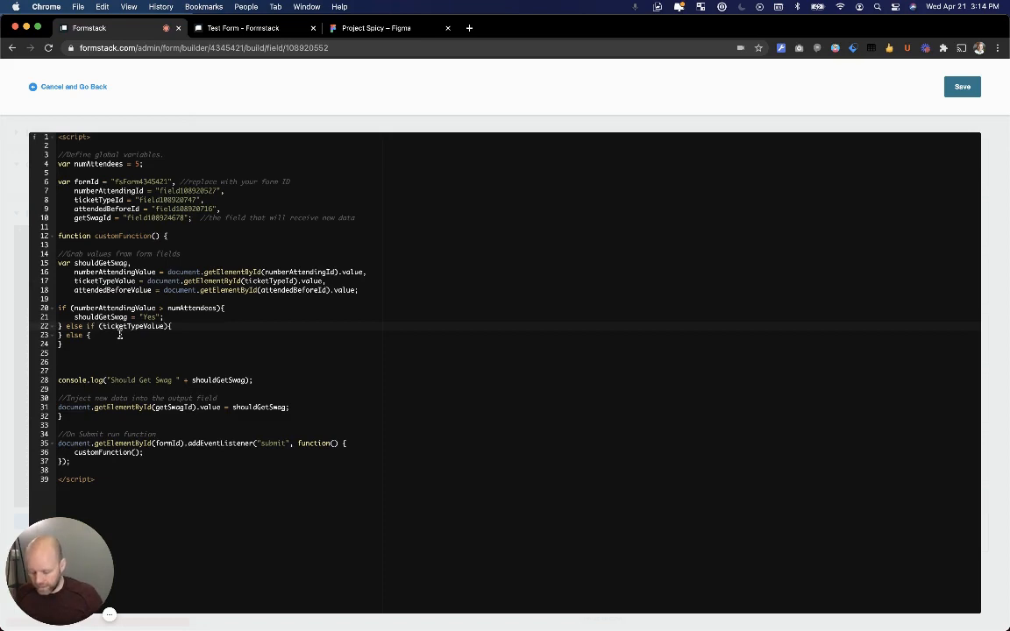
{"action": "type", "text": "== 1"}
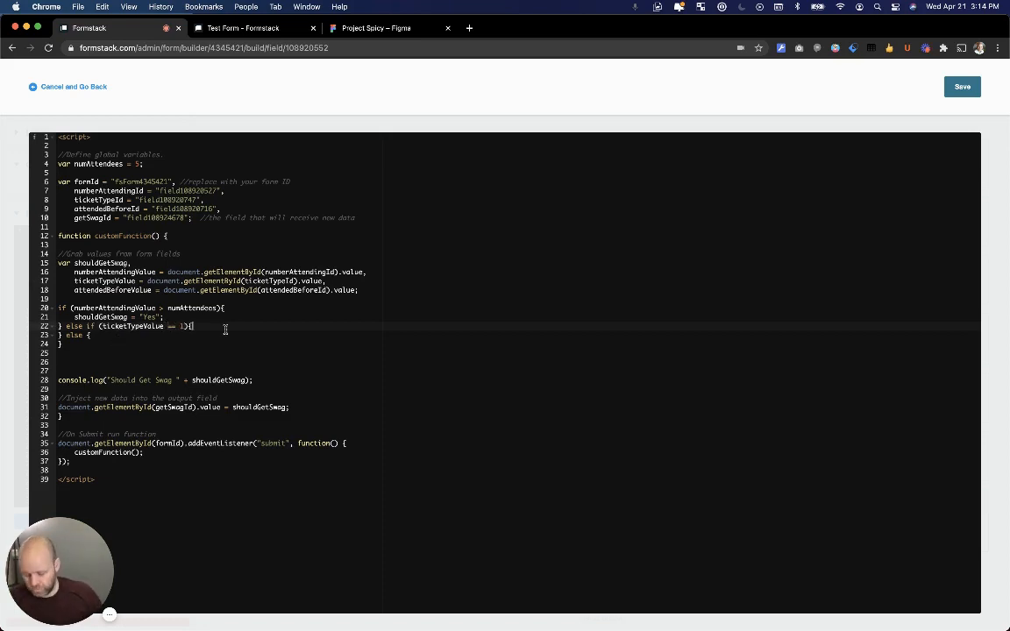
Copy the shouldGetSwag = "Yes"; line from the first if branch into the ticketTypeValue branch.
{"action": "key", "text": "Return"}
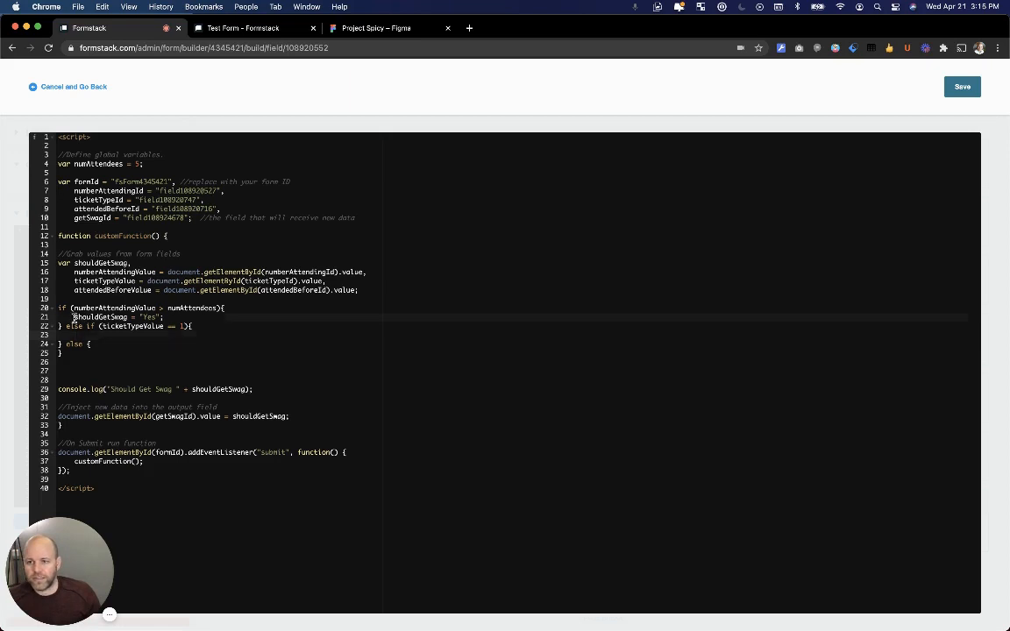
{"action": "left_click_drag", "start_coordinate": [73, 318], "coordinate": [163, 317]}
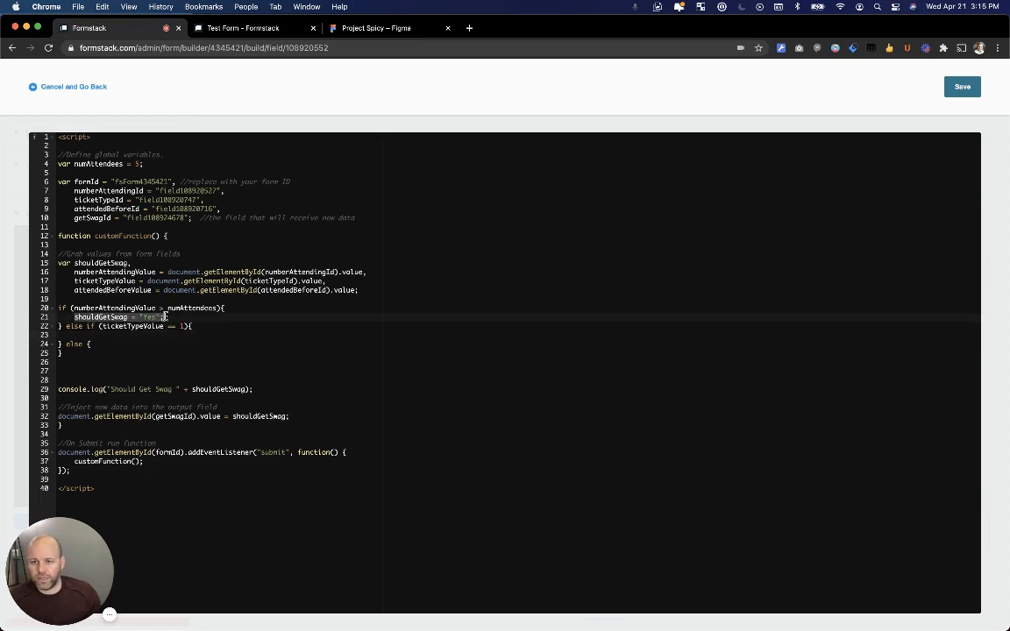
{"action": "left_click", "coordinate": [138, 335]}
{"action": "key", "text": "super+v"}
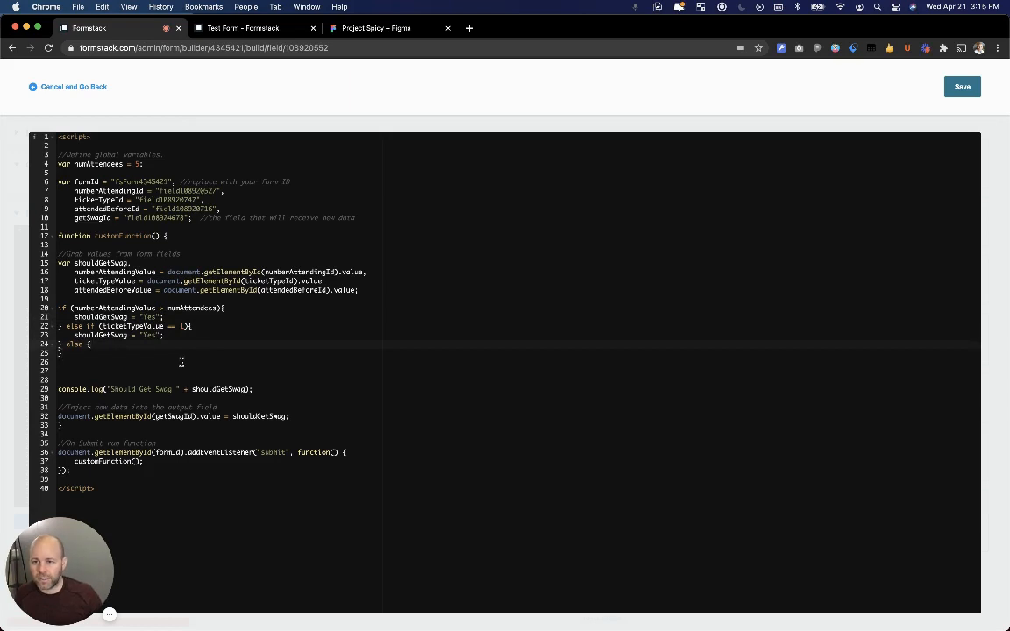
Turn the final else into an else if with the condition attendedBeforeValue == 1.
{"action": "type", "text": "if "}
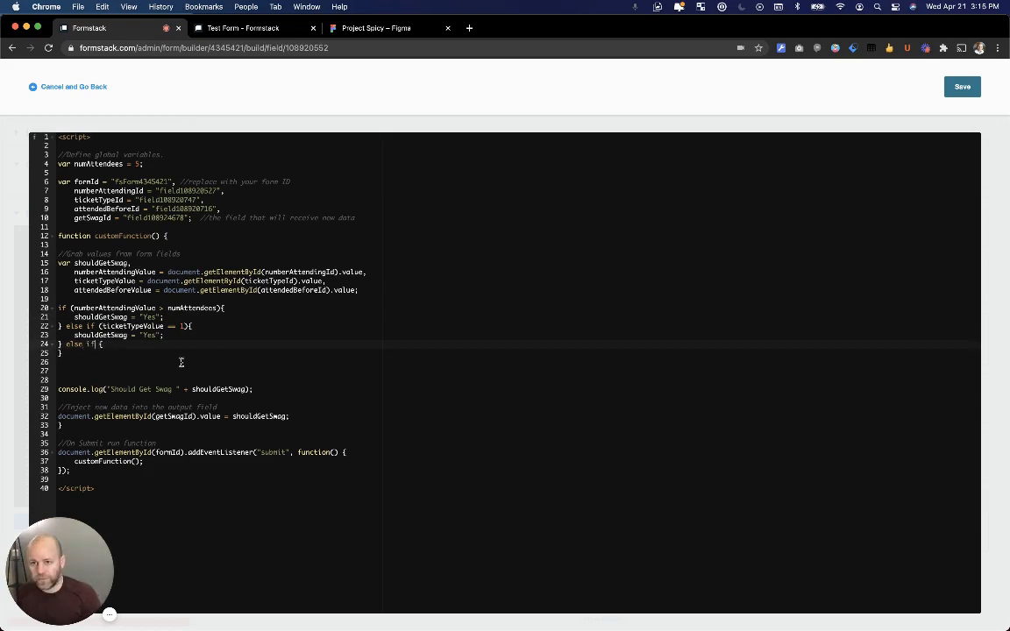
{"action": "type", "text": "()"}
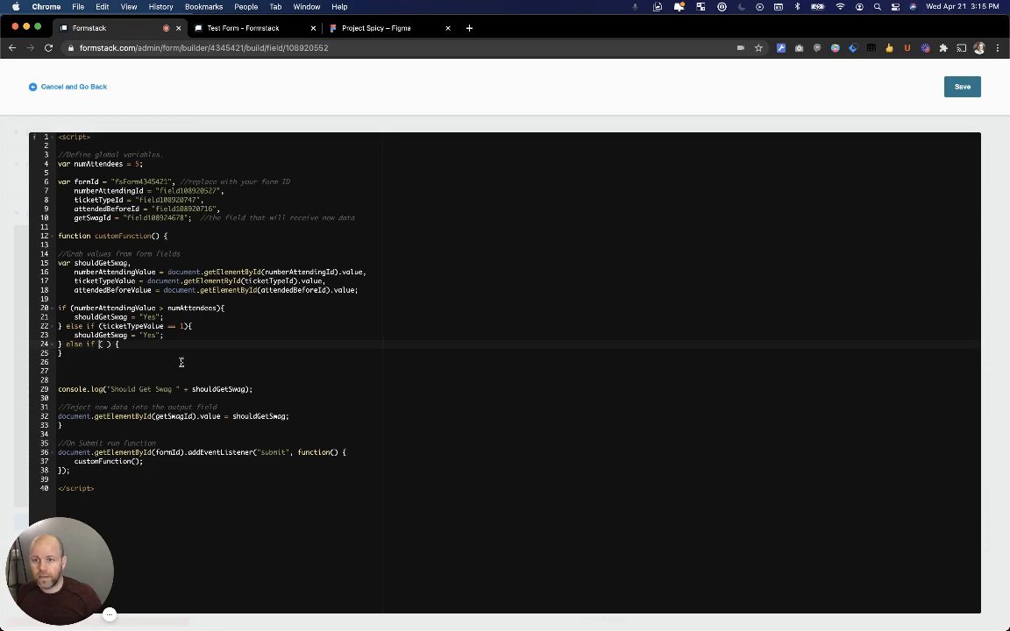
{"action": "double_click", "coordinate": [112, 290]}
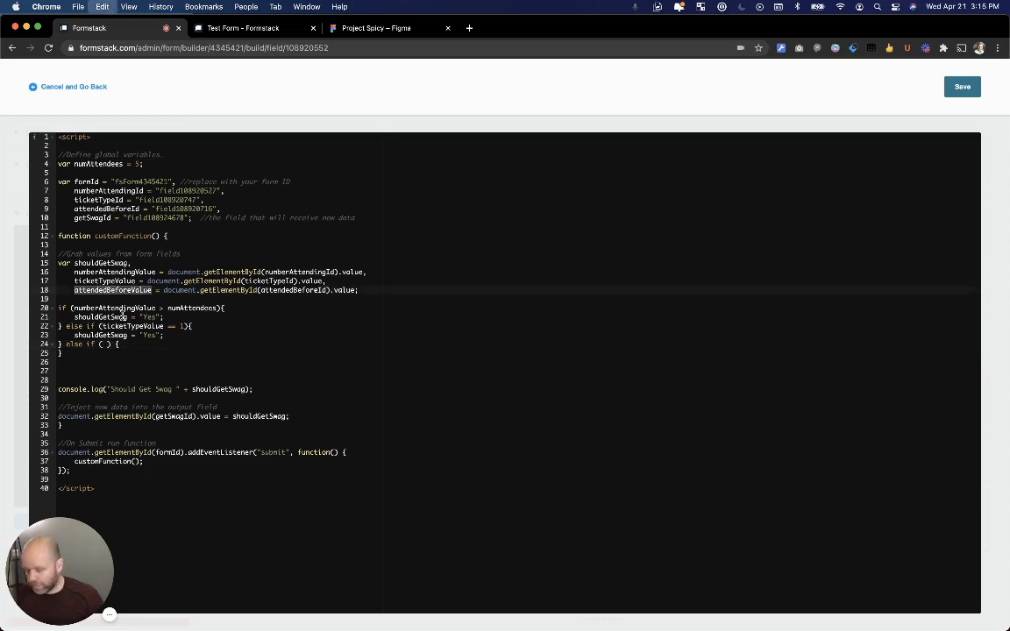
{"action": "left_click", "coordinate": [104, 345]}
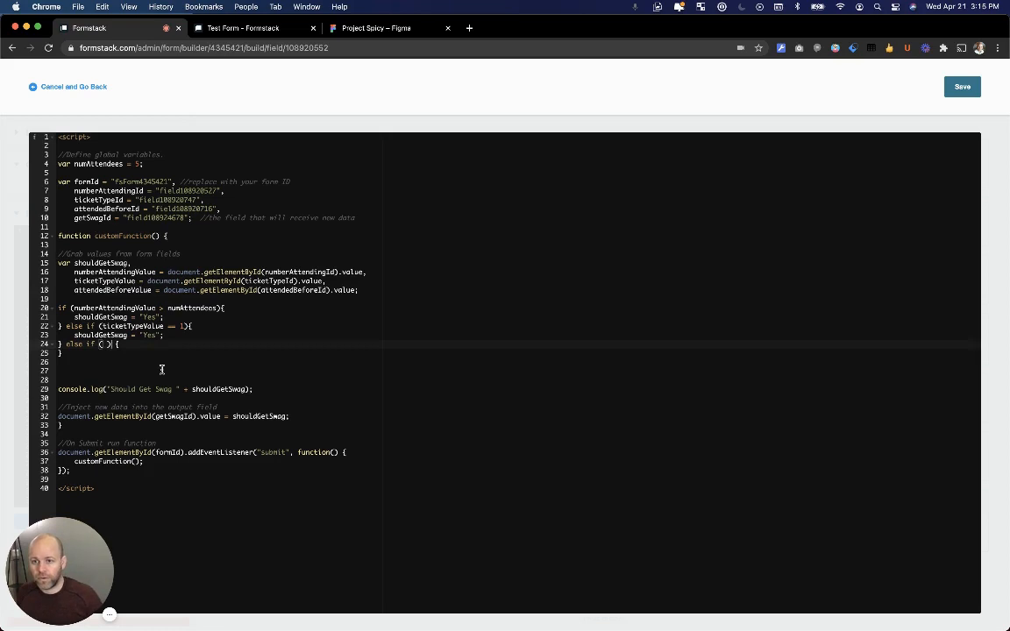
{"action": "key", "text": "super+v"}
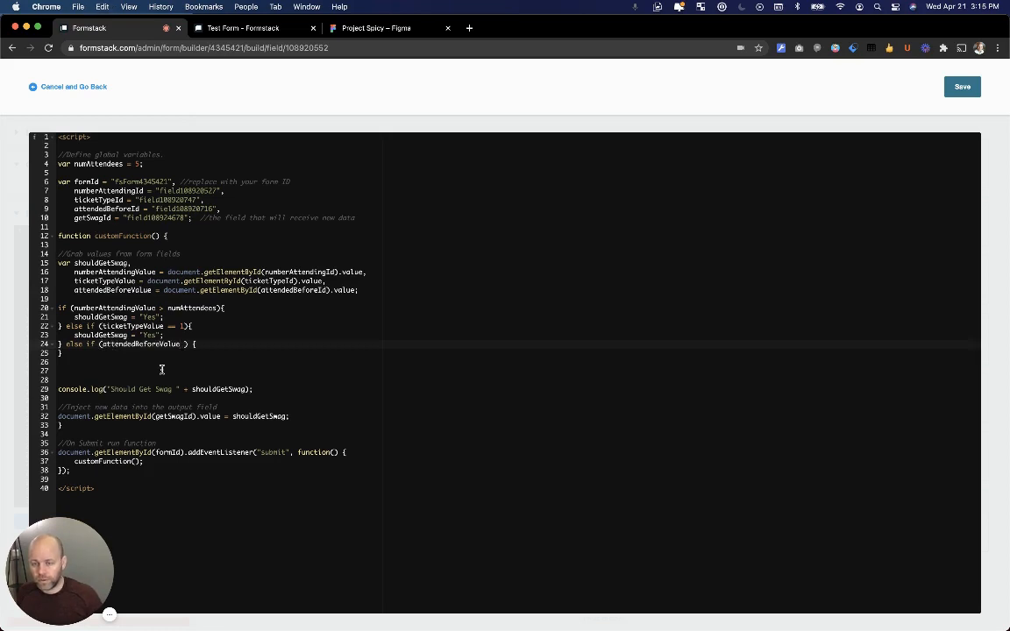
{"action": "type", "text": "== \""}
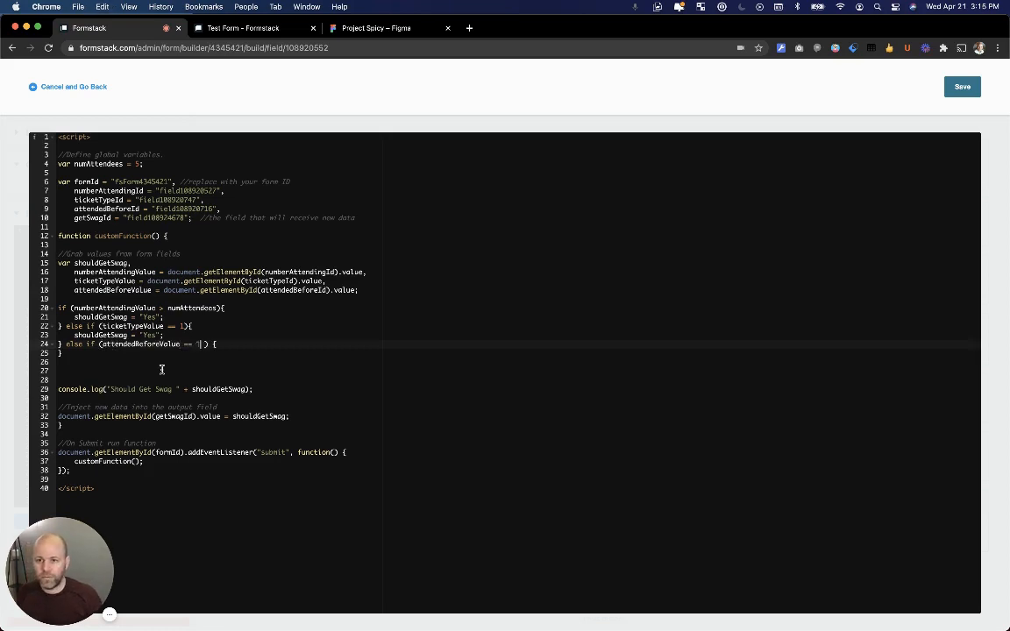
Copy the shouldGetSwag = "Yes"; line into the attendedBeforeValue branch.
{"action": "key", "text": "shift+super+Left"}
{"action": "key", "text": "super+c"}
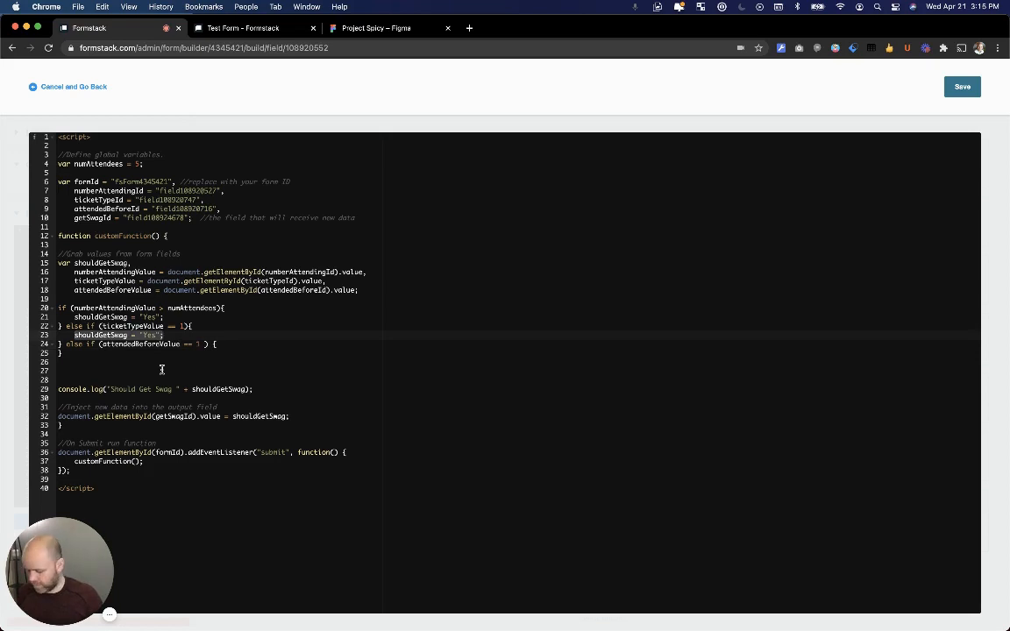
{"action": "key", "text": "Down"}
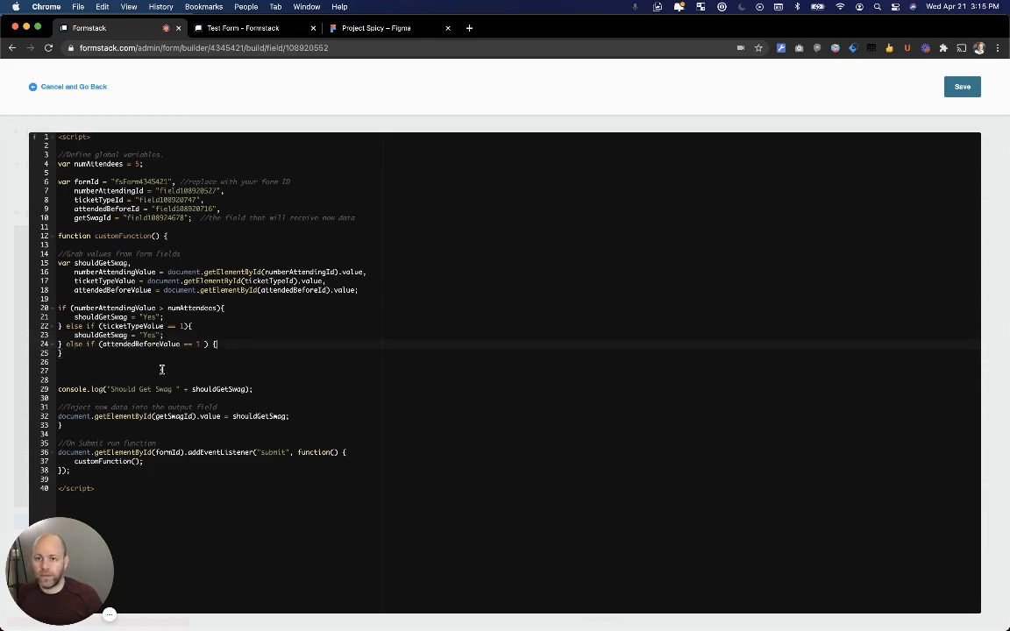
{"action": "key", "text": "Return"}
{"action": "key", "text": "super+v"}
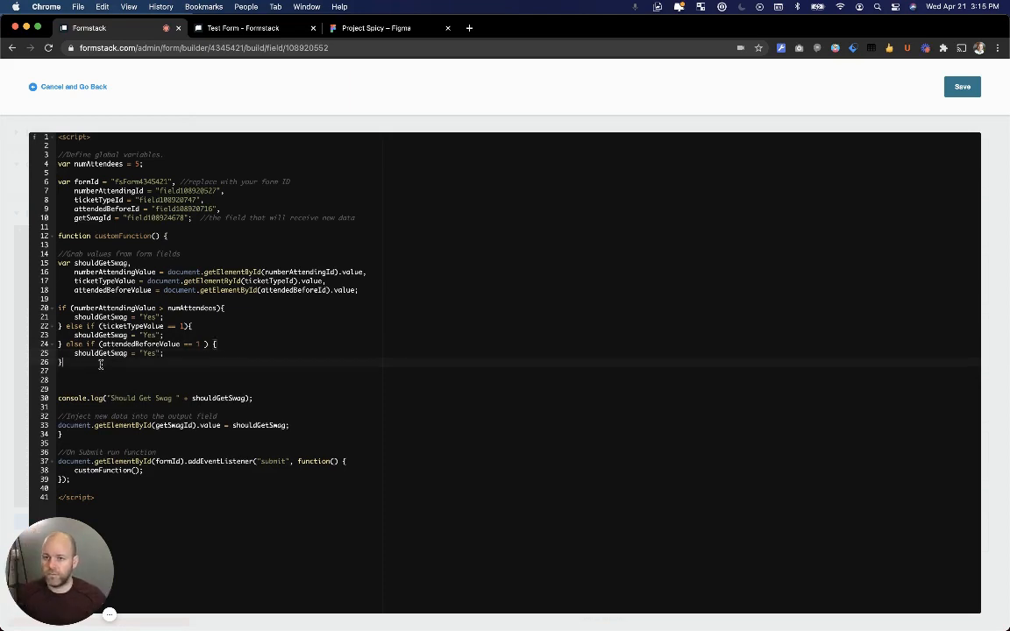
Initialise the shouldGetSwag variable to "No" and remove the extra space after the 1 in the attendedBeforeValue condition.
{"action": "left_click", "coordinate": [131, 263]}
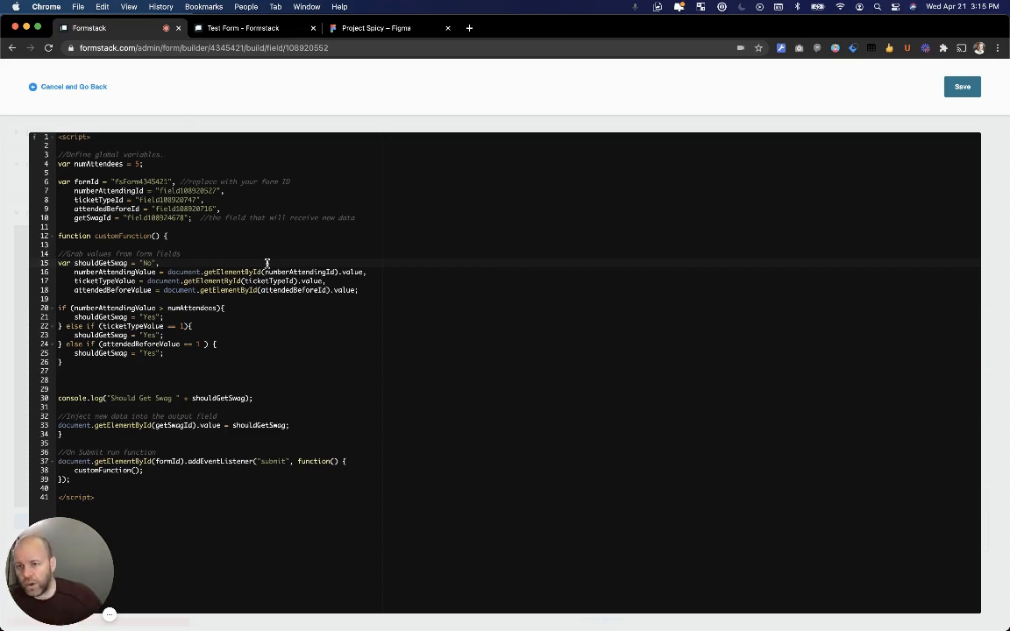
{"action": "left_click", "coordinate": [205, 345]}
{"action": "key", "text": "BackSpace"}
{"action": "key", "text": "BackSpace"}
{"action": "type", "text": "\"1"}
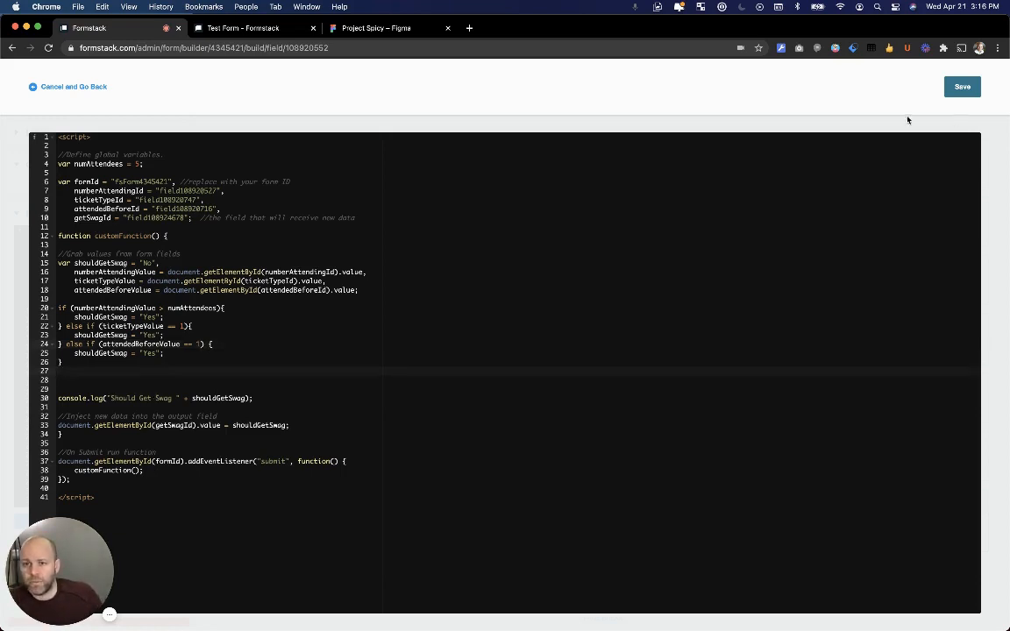
Save the embed code and return to the entry page of the live Test Form.
{"action": "left_click", "coordinate": [962, 88]}
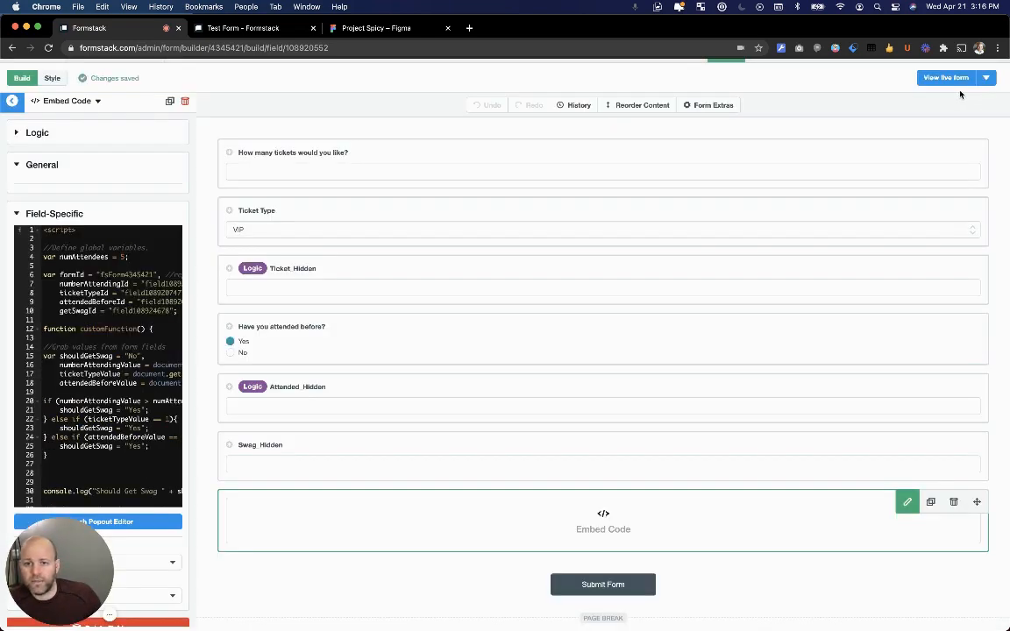
{"action": "left_click", "coordinate": [262, 30]}
{"action": "key", "text": "super+r"}
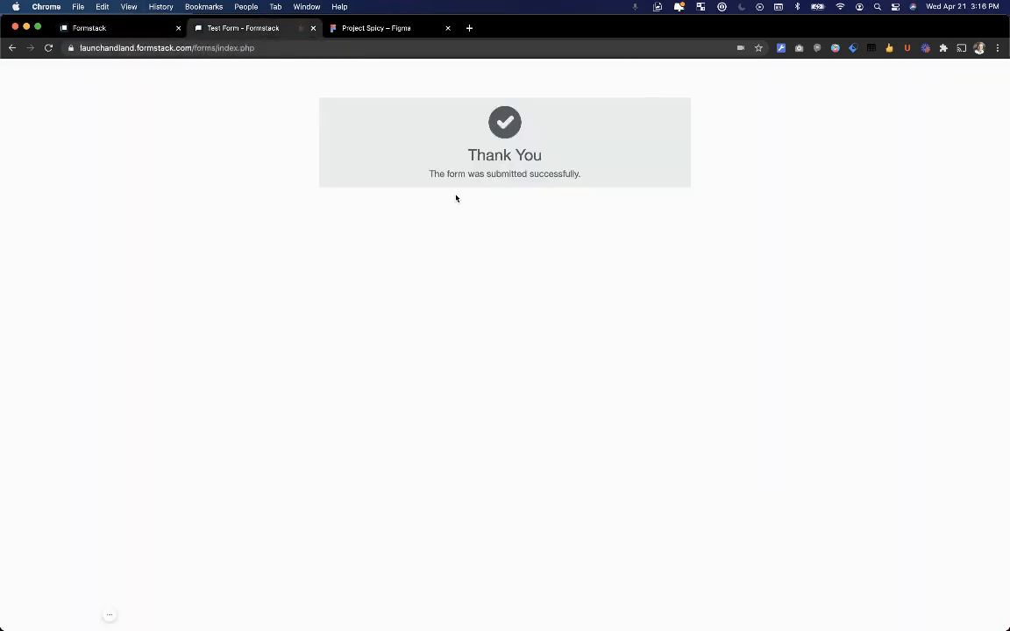
{"action": "left_click", "coordinate": [602, 132]}
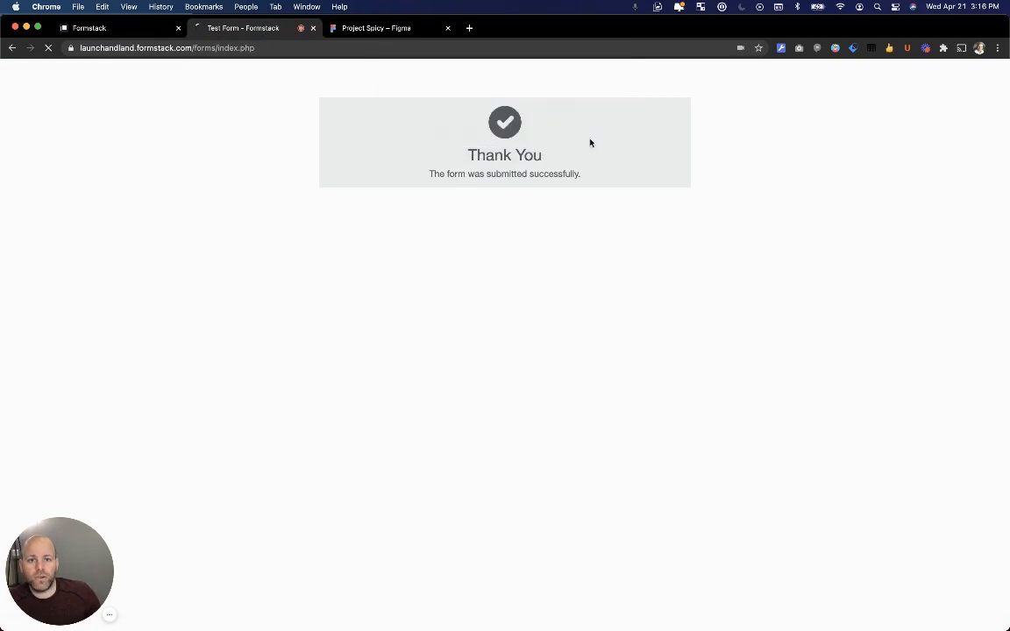
{"action": "left_click", "coordinate": [11, 49]}
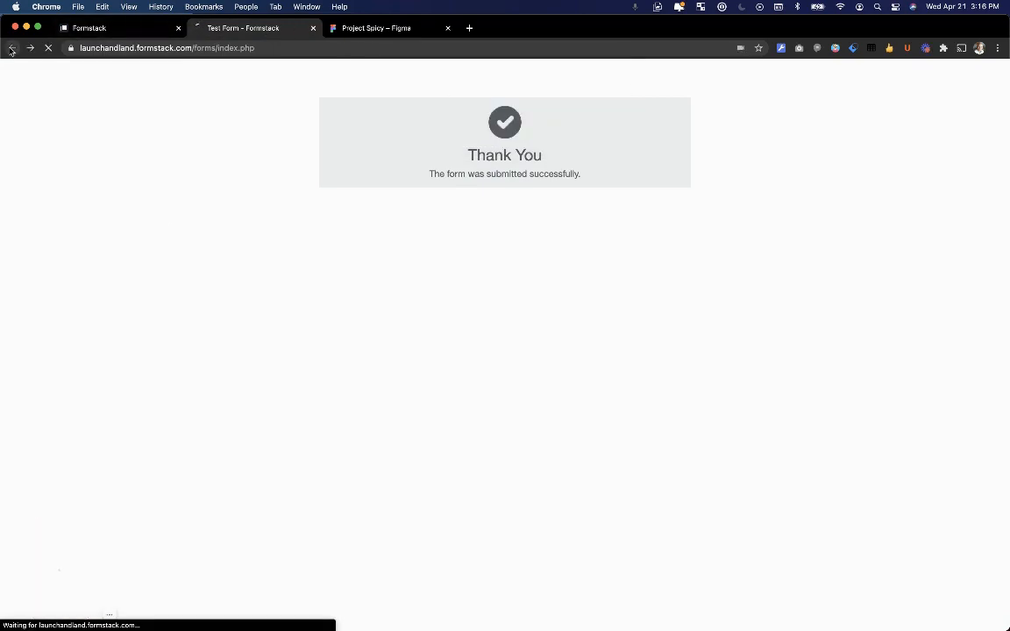
Fill in the live form with 6 tickets, ticket type Main Floor and No for having attended before, and submit it.
{"action": "left_click", "coordinate": [445, 118]}
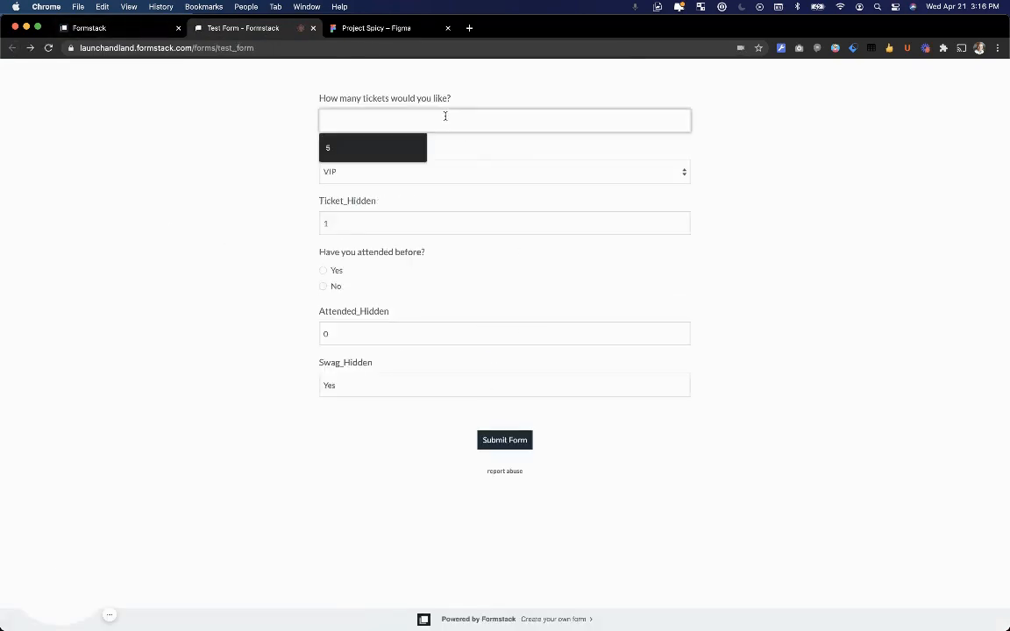
{"action": "type", "text": "6"}
{"action": "left_click", "coordinate": [180, 213]}
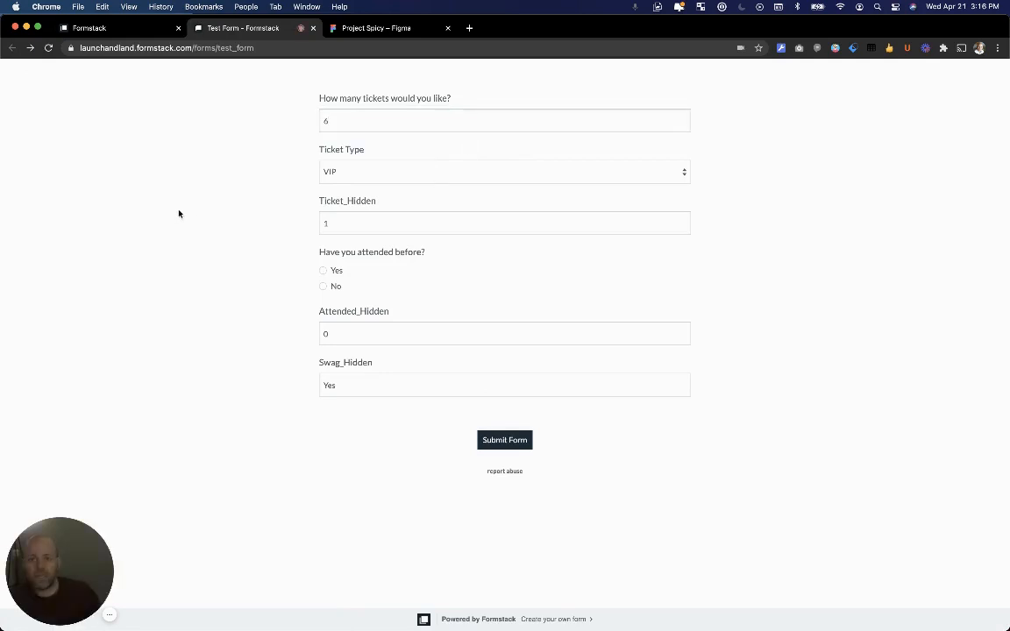
{"action": "left_click", "coordinate": [395, 172]}
{"action": "left_click", "coordinate": [395, 185]}
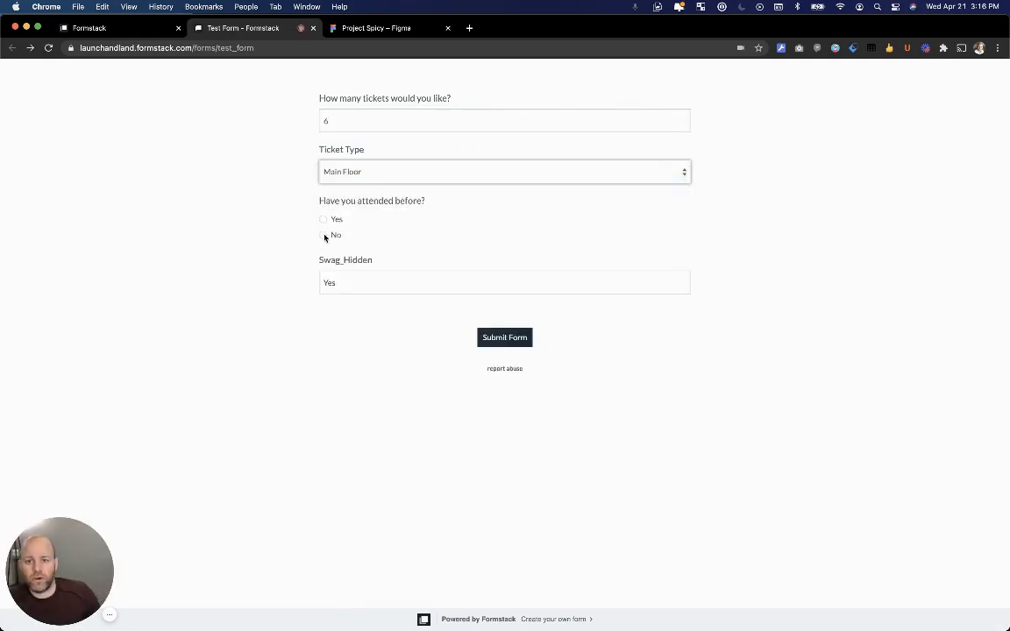
{"action": "left_click", "coordinate": [323, 235]}
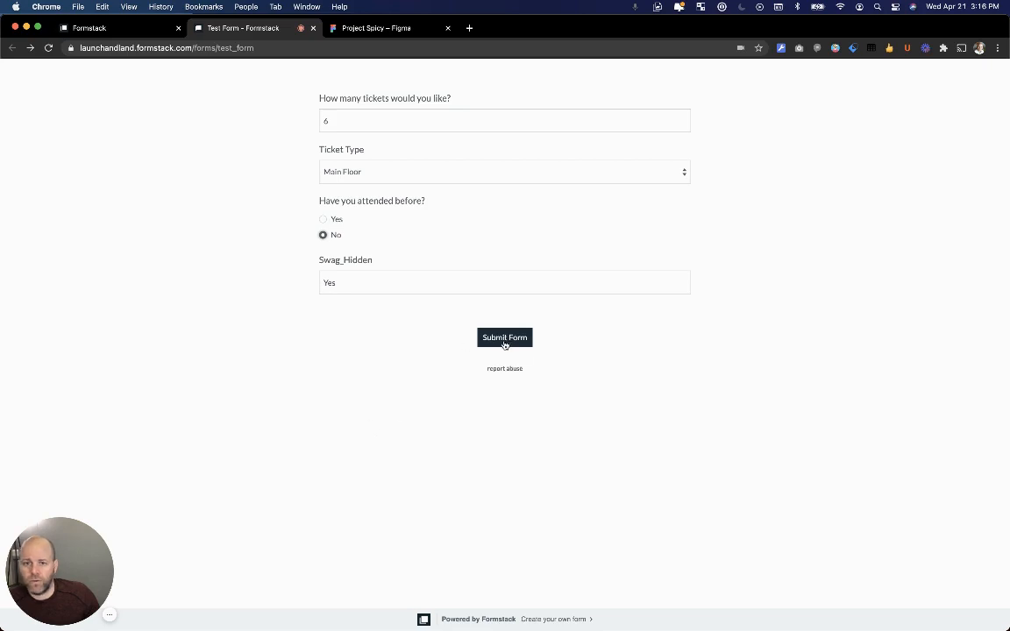
{"action": "right_click", "coordinate": [400, 332]}
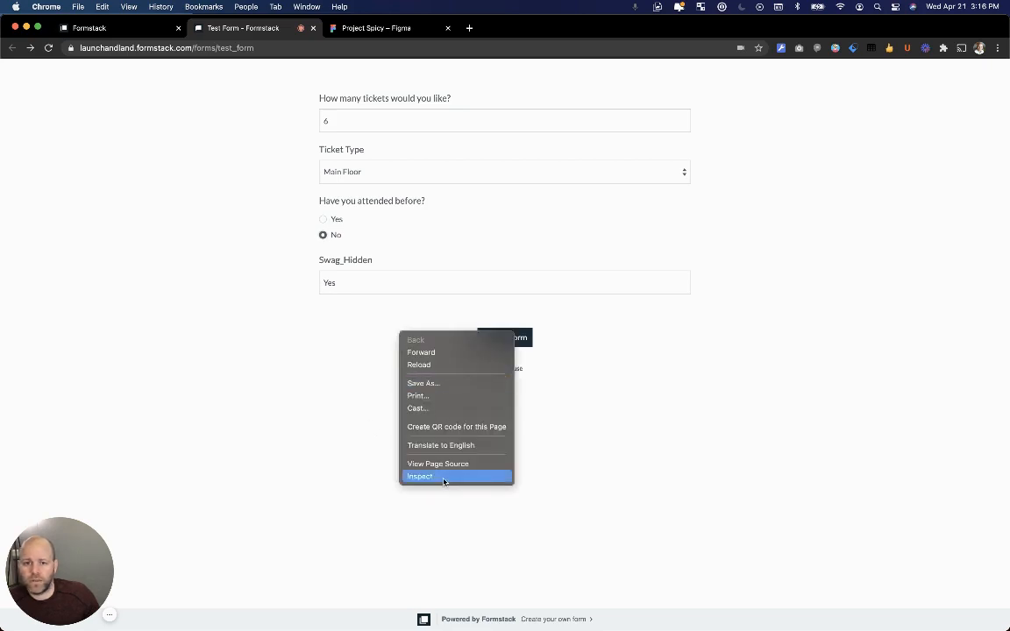
{"action": "left_click", "coordinate": [578, 355]}
{"action": "left_click", "coordinate": [508, 336]}
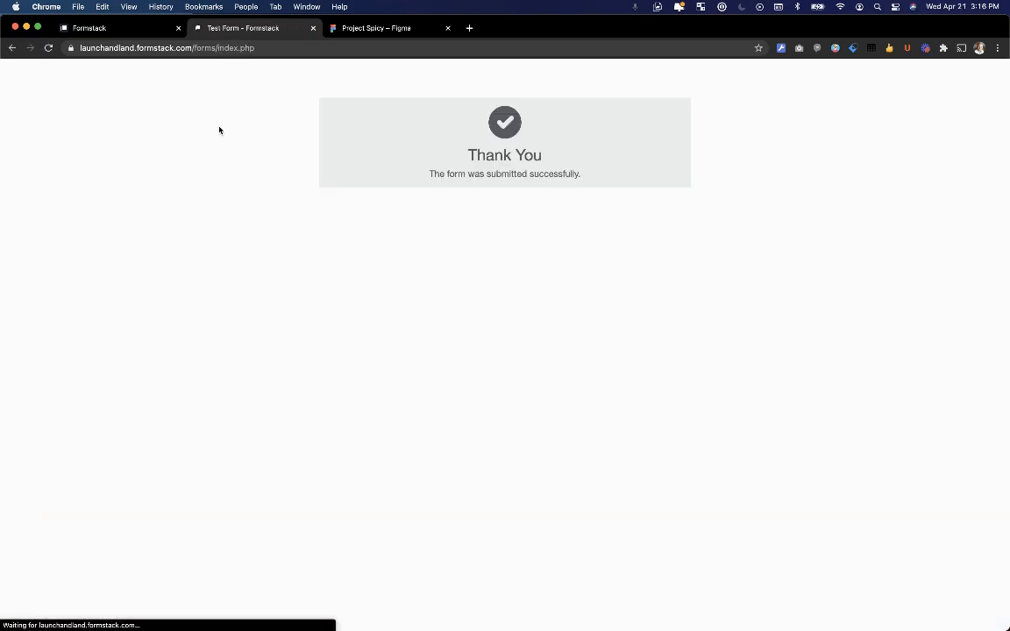
Open the newest entry in the form's submissions in Formstack to check its Swag_Hidden value.
{"action": "left_click", "coordinate": [110, 30]}
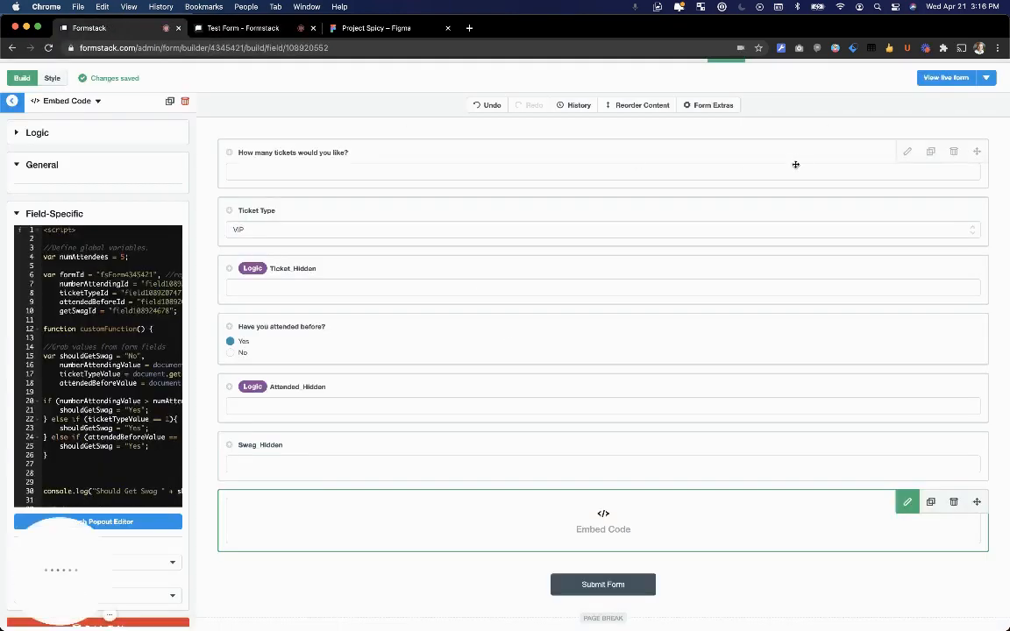
{"action": "scroll", "coordinate": [794, 165], "scroll_direction": "up", "scroll_amount": 2}
{"action": "left_click", "coordinate": [918, 143]}
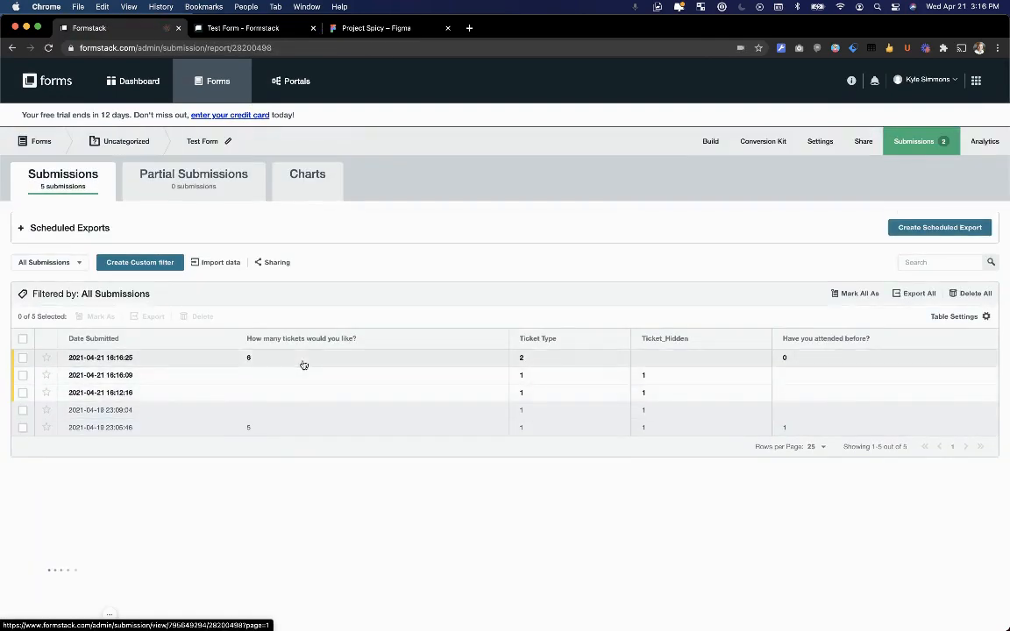
{"action": "left_click", "coordinate": [303, 365]}
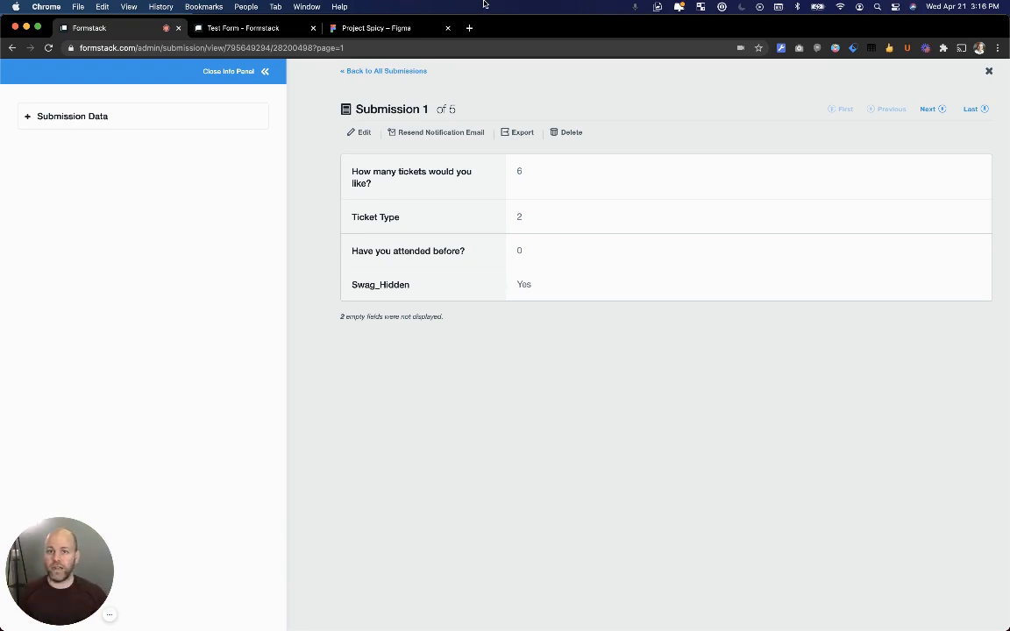
Switch to the Project Spicy diagram in Figma and point out the embed code block and the hidden field above it.
{"action": "left_click", "coordinate": [375, 28]}
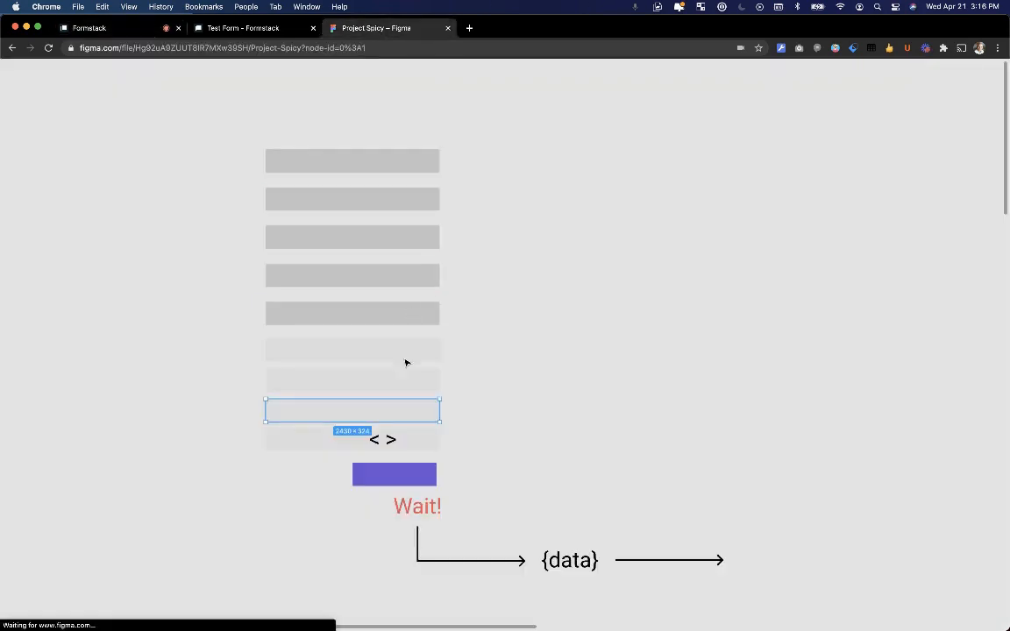
{"action": "left_click", "coordinate": [348, 444]}
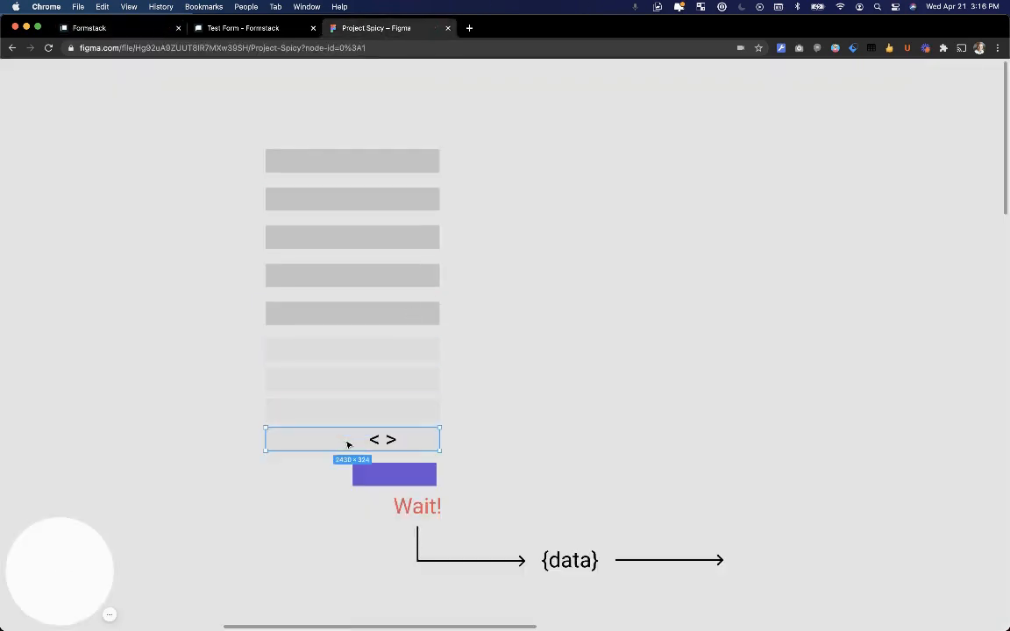
{"action": "left_click", "coordinate": [418, 420]}
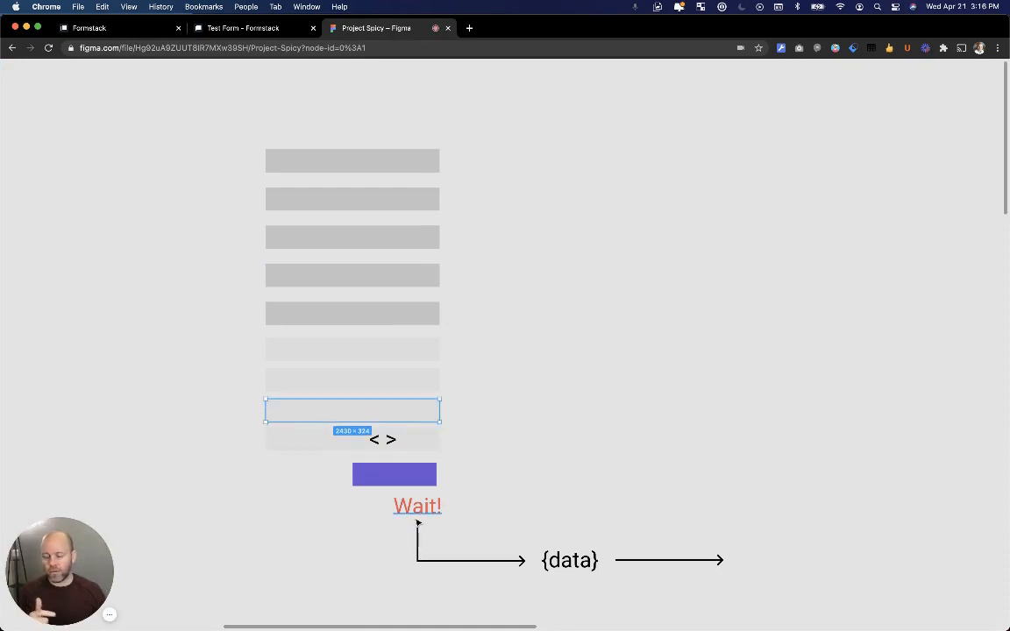
Point out the arrows and the {data} block below the submit button in the Figma diagram.
{"action": "left_click_drag", "start_coordinate": [354, 548], "coordinate": [750, 583]}
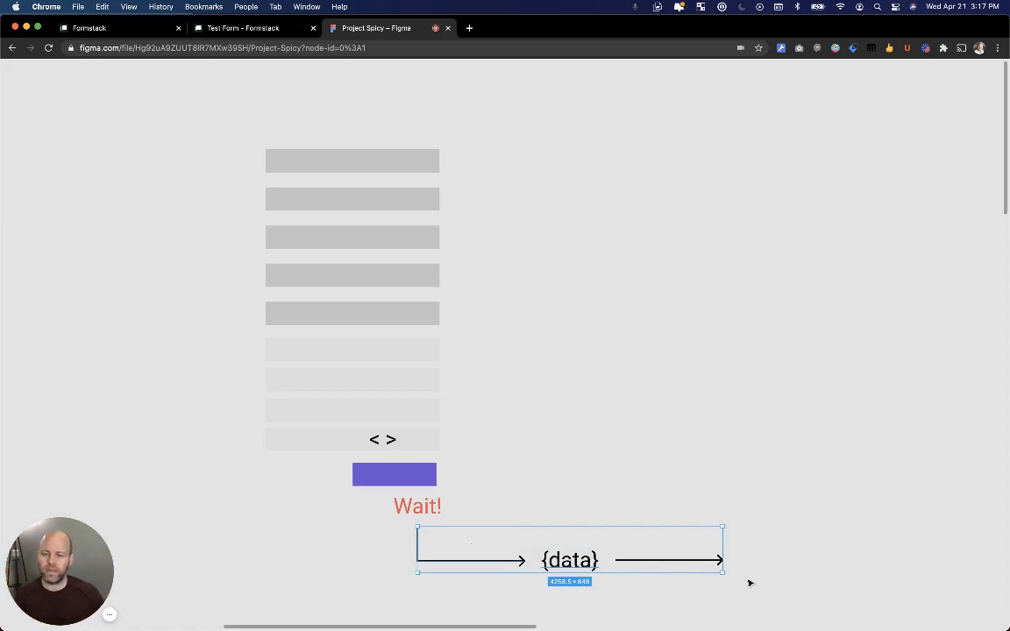
{"action": "left_click", "coordinate": [101, 339]}
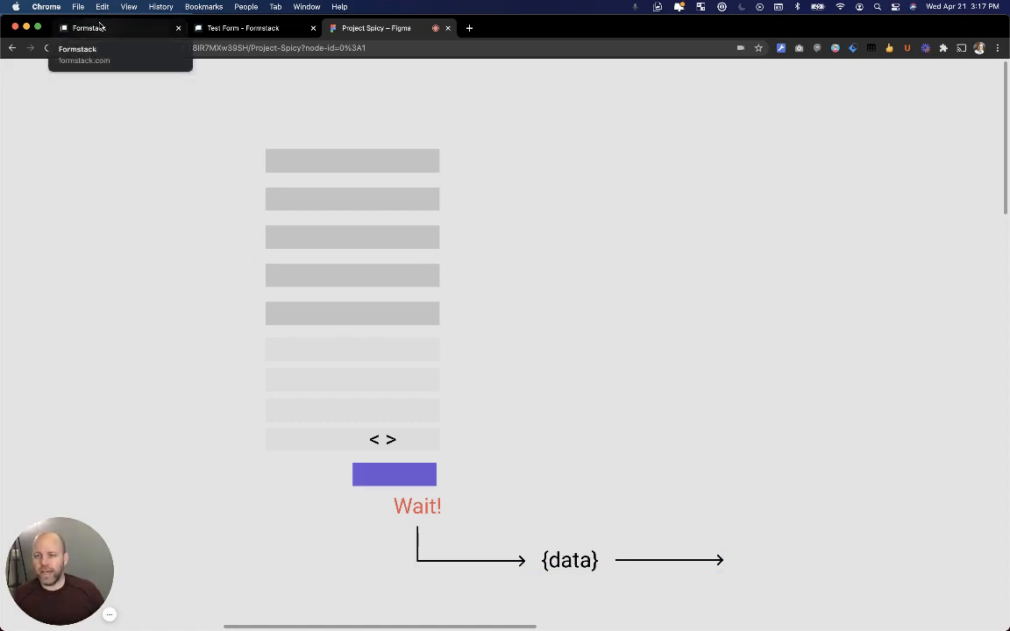
Switch back to Formstack, leave the opened submission and open the Test Form in the form builder.
{"action": "left_click", "coordinate": [101, 29]}
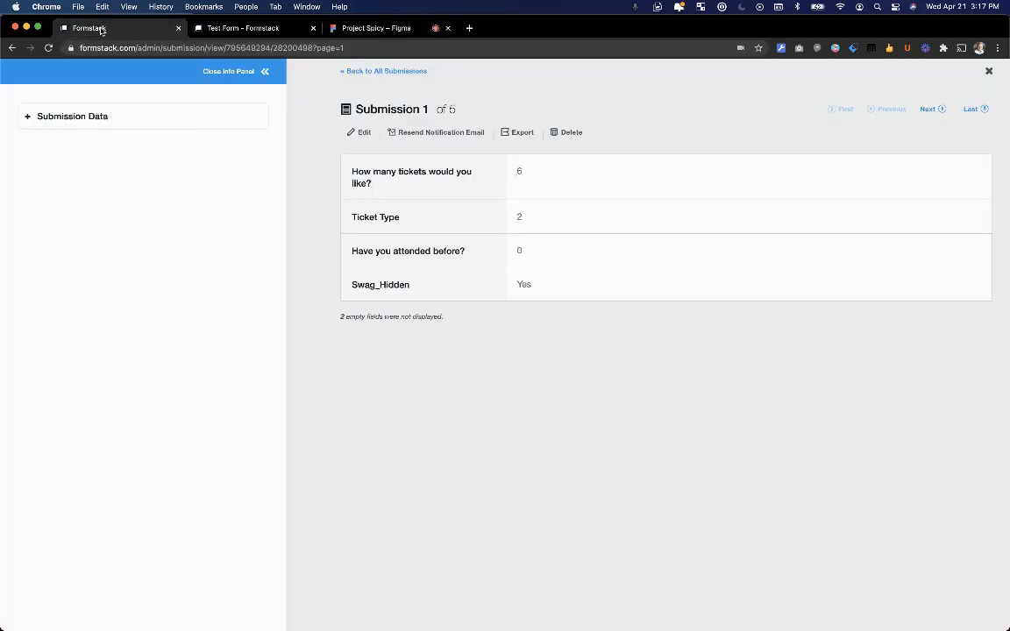
{"action": "left_click", "coordinate": [400, 72]}
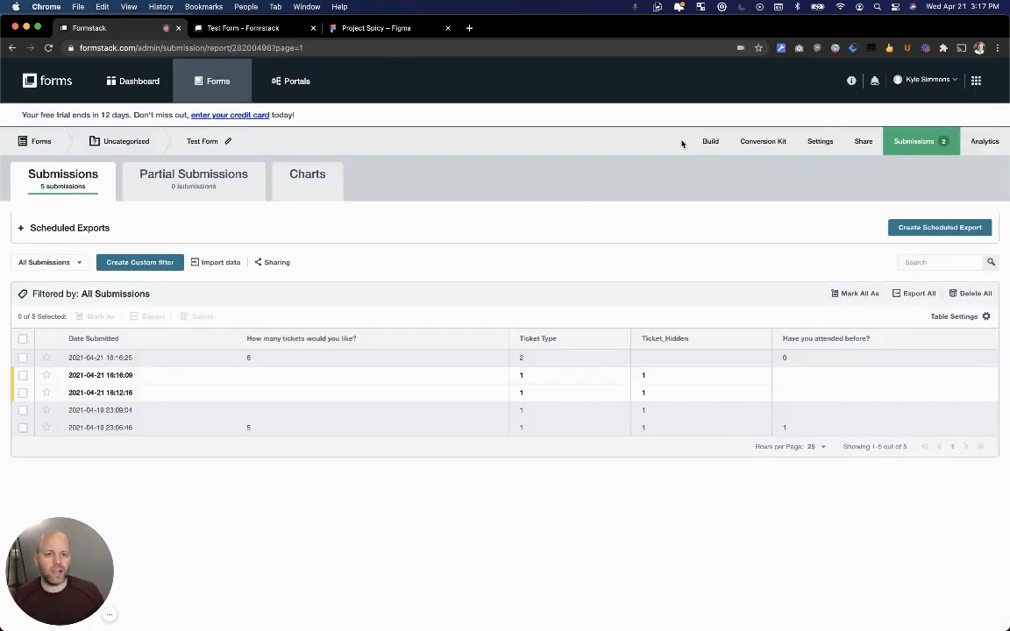
{"action": "left_click", "coordinate": [711, 142]}
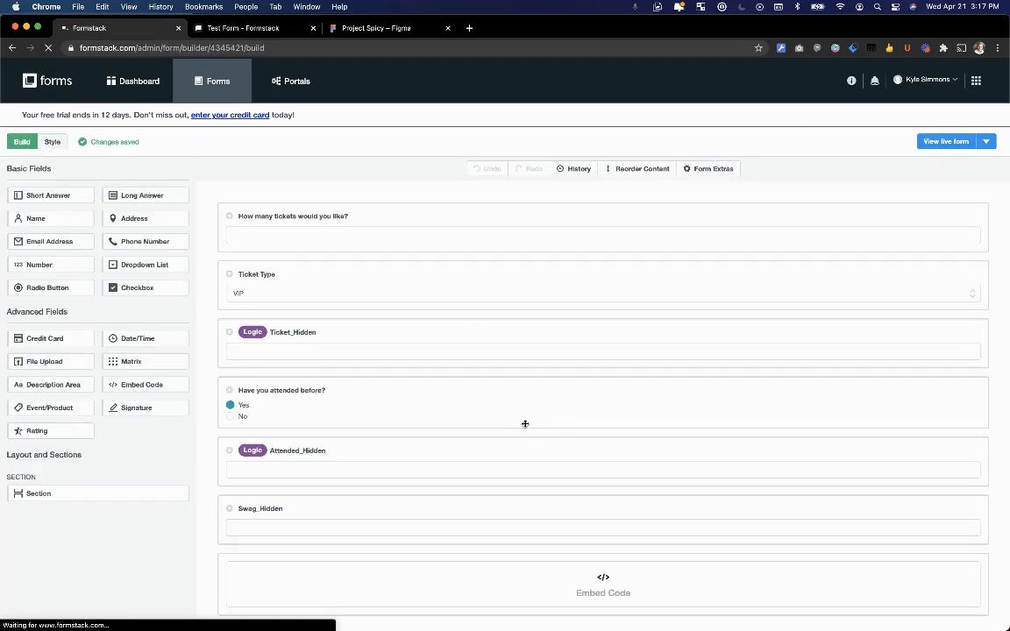
{"action": "scroll", "coordinate": [480, 514], "scroll_direction": "down", "scroll_amount": 2}
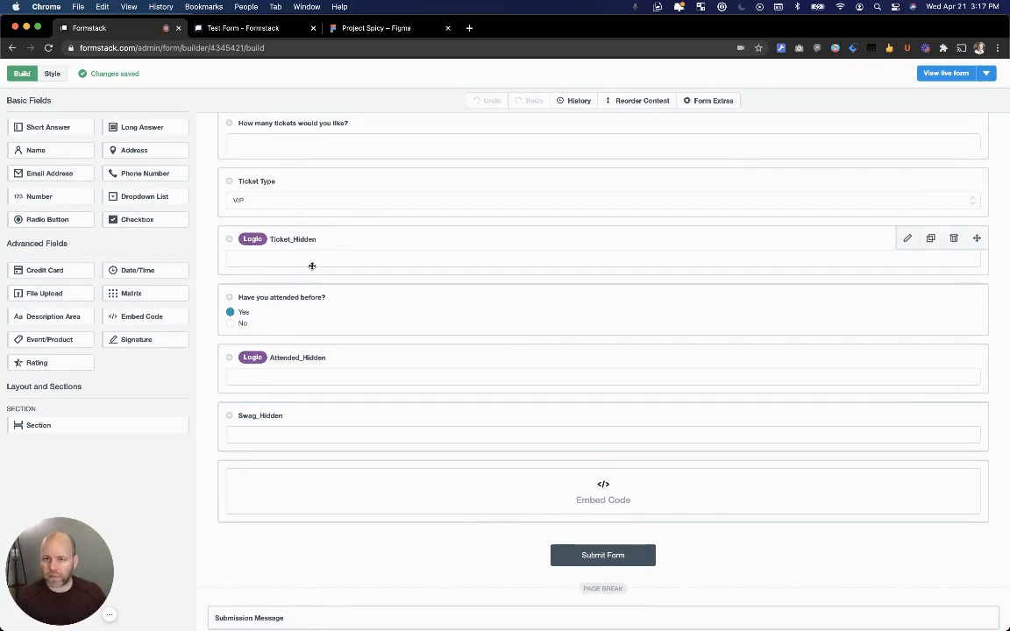
Set the Ticket_Hidden, Attended_Hidden and Swag_Hidden fields to Hidden.
{"action": "left_click", "coordinate": [294, 296]}
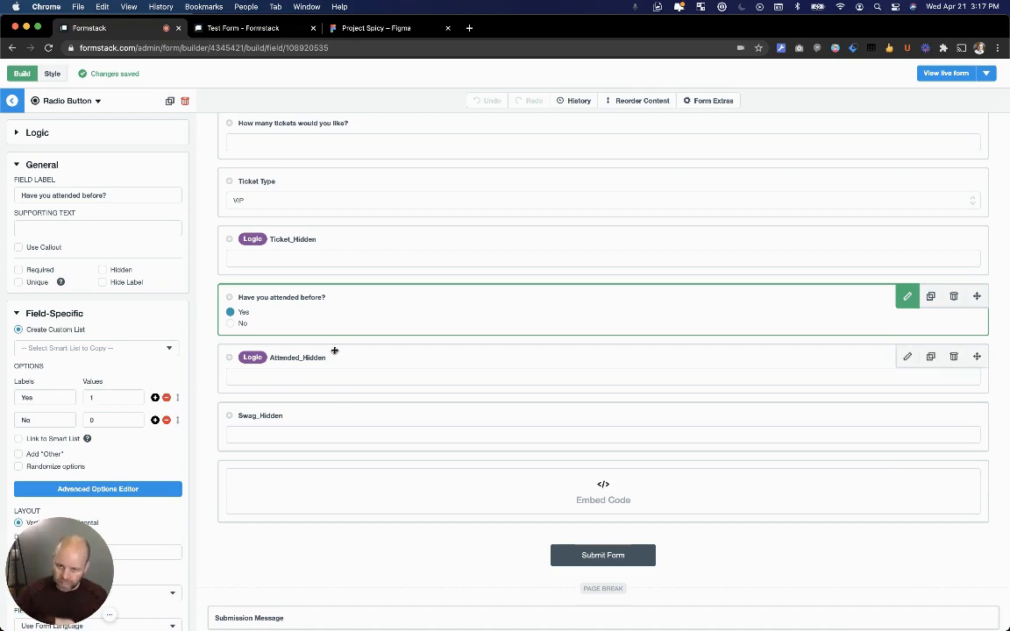
{"action": "left_click", "coordinate": [314, 242]}
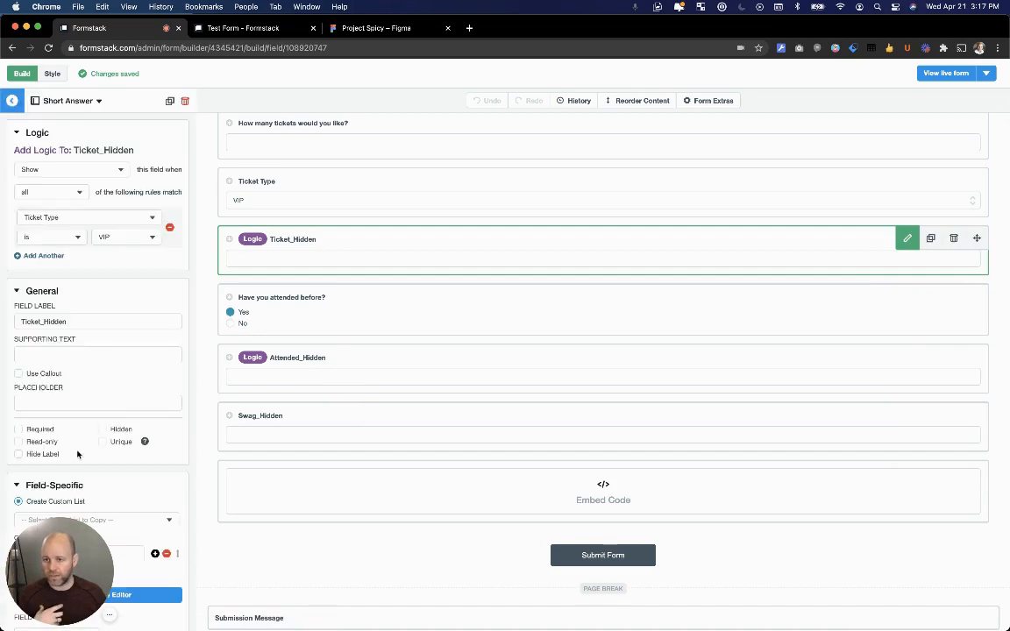
{"action": "left_click", "coordinate": [105, 429]}
{"action": "left_click", "coordinate": [268, 358]}
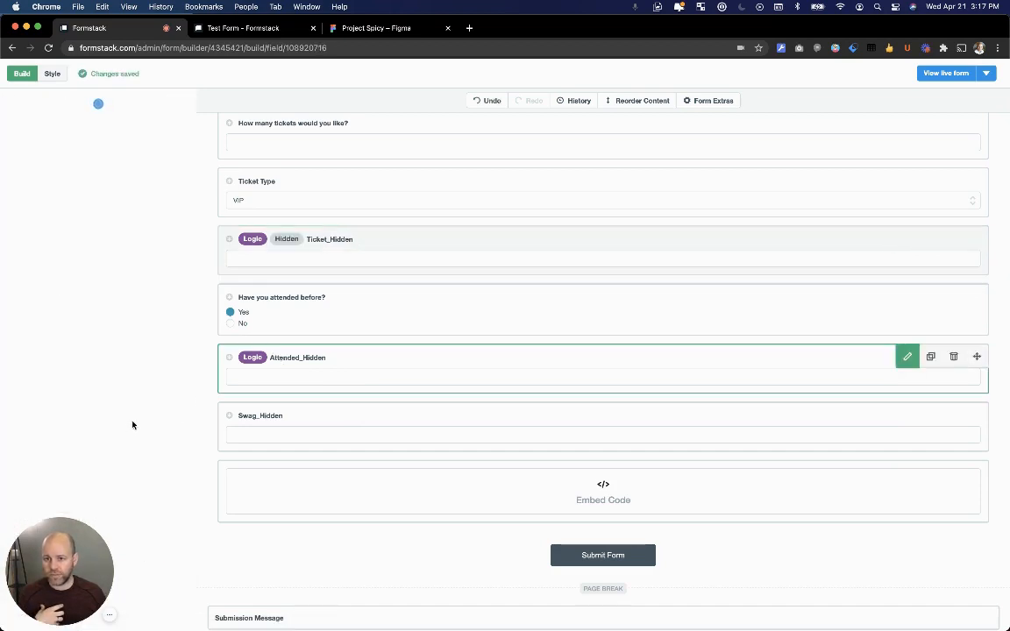
{"action": "left_click", "coordinate": [102, 429]}
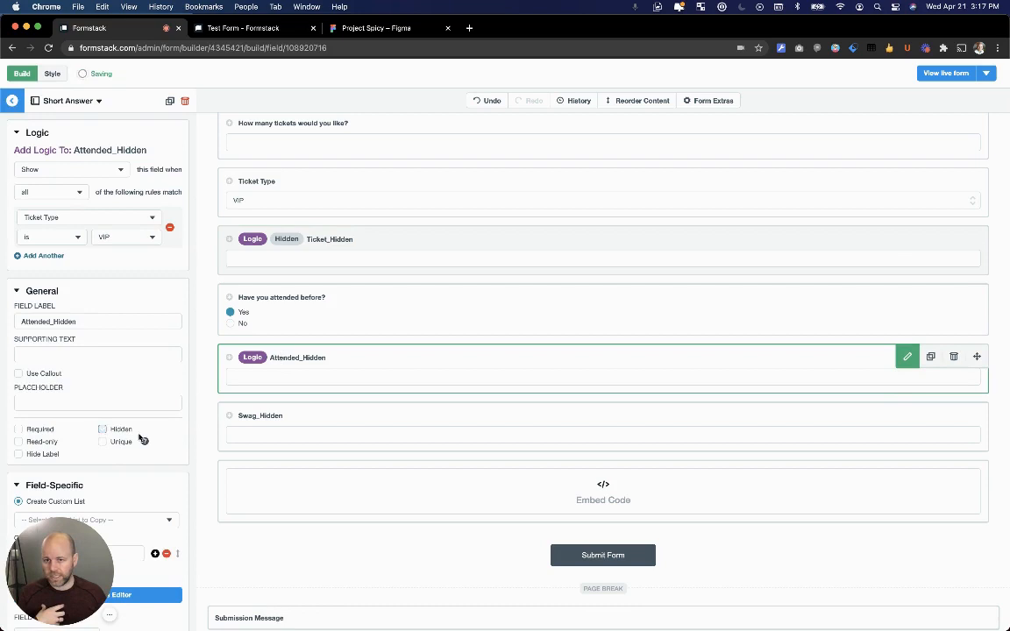
{"action": "left_click", "coordinate": [278, 415]}
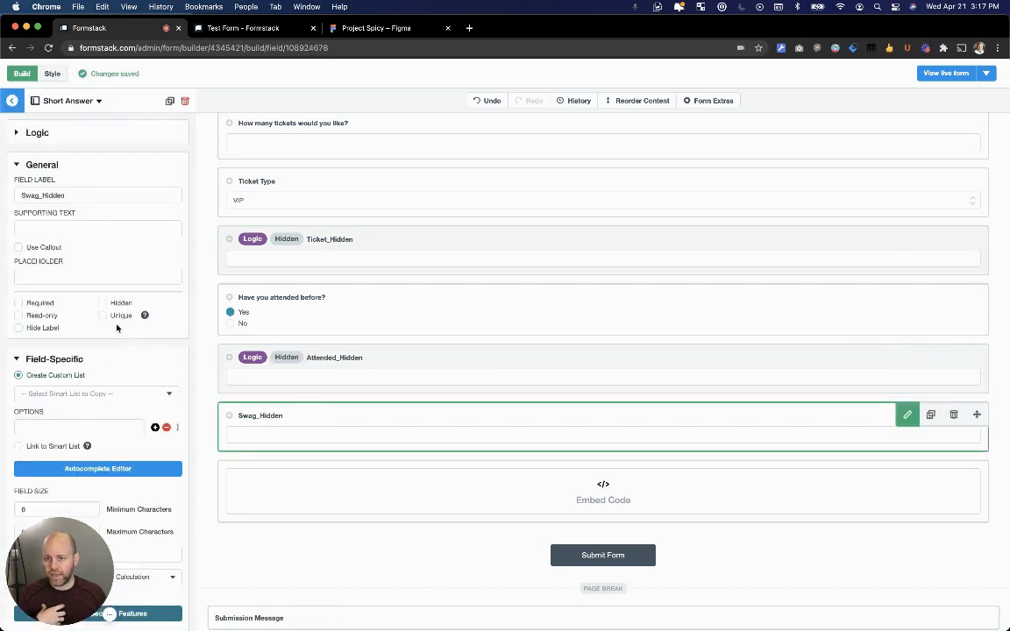
{"action": "left_click", "coordinate": [102, 303]}
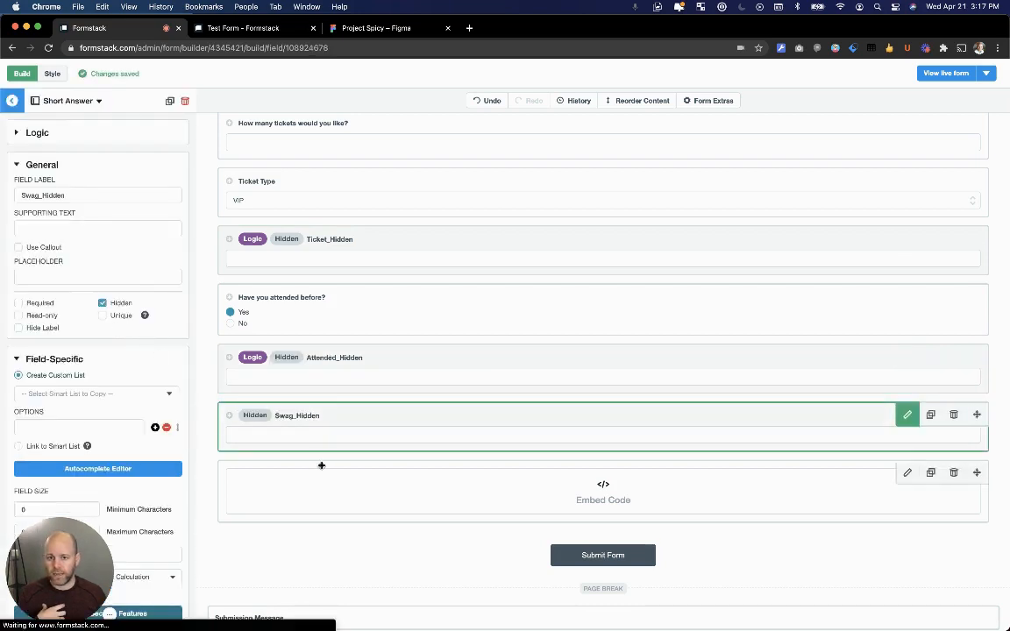
Open the embed code field's settings and point out the opening and closing script tags around the code.
{"action": "left_click", "coordinate": [321, 466]}
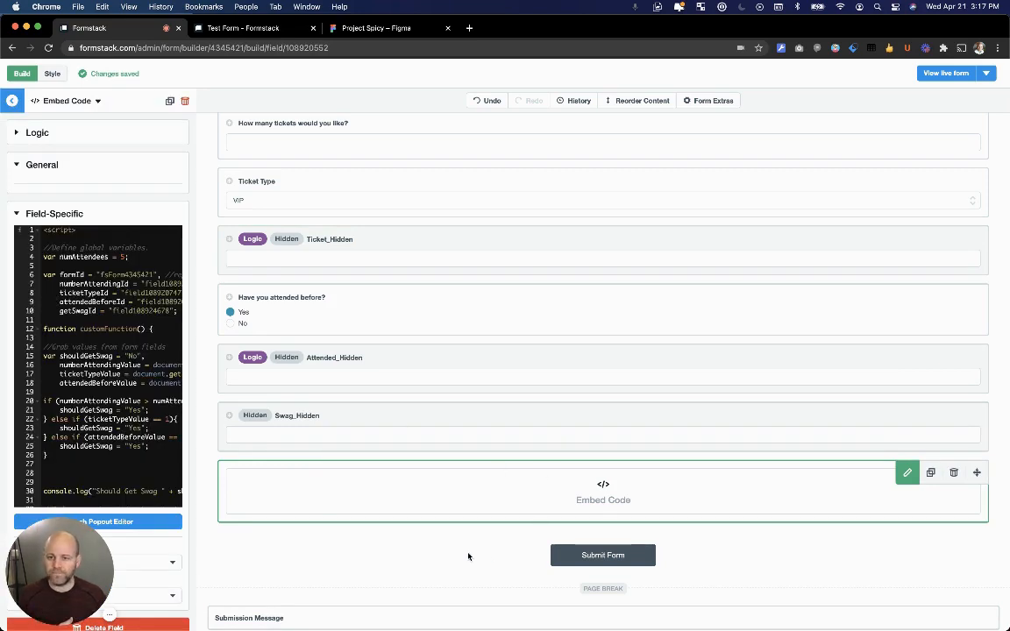
{"action": "left_click", "coordinate": [418, 483]}
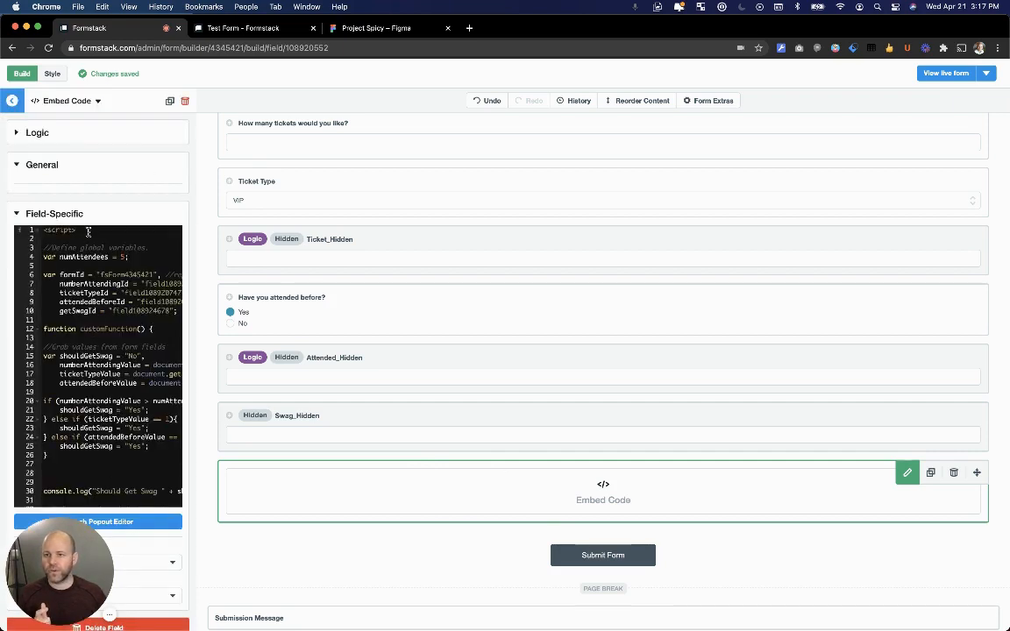
{"action": "left_click_drag", "start_coordinate": [86, 230], "coordinate": [44, 229]}
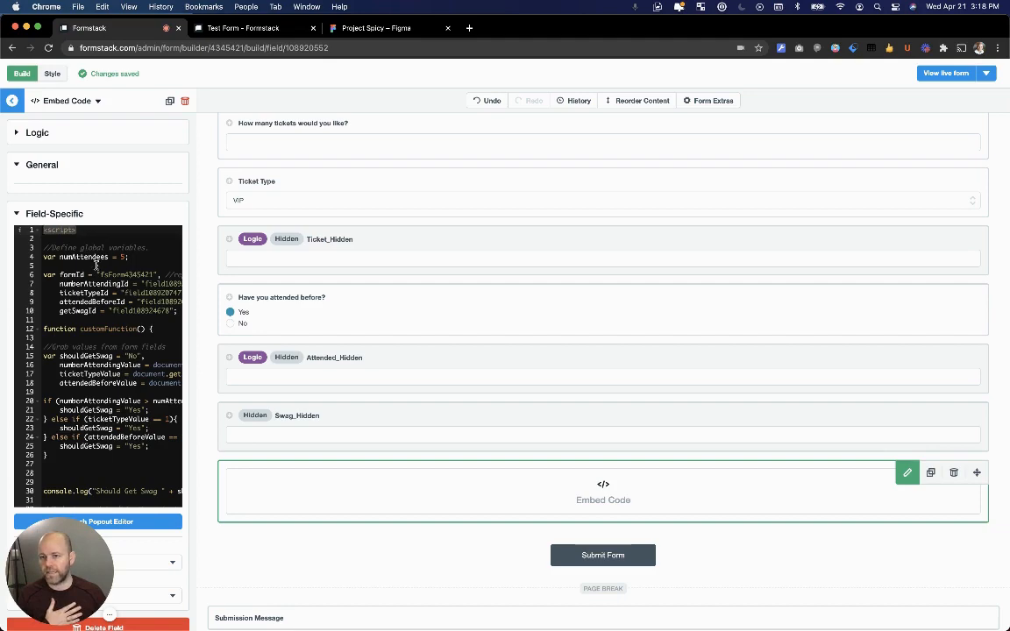
{"action": "scroll", "coordinate": [88, 342], "scroll_direction": "down", "scroll_amount": 3}
{"action": "scroll", "coordinate": [88, 290], "scroll_direction": "up", "scroll_amount": 3}
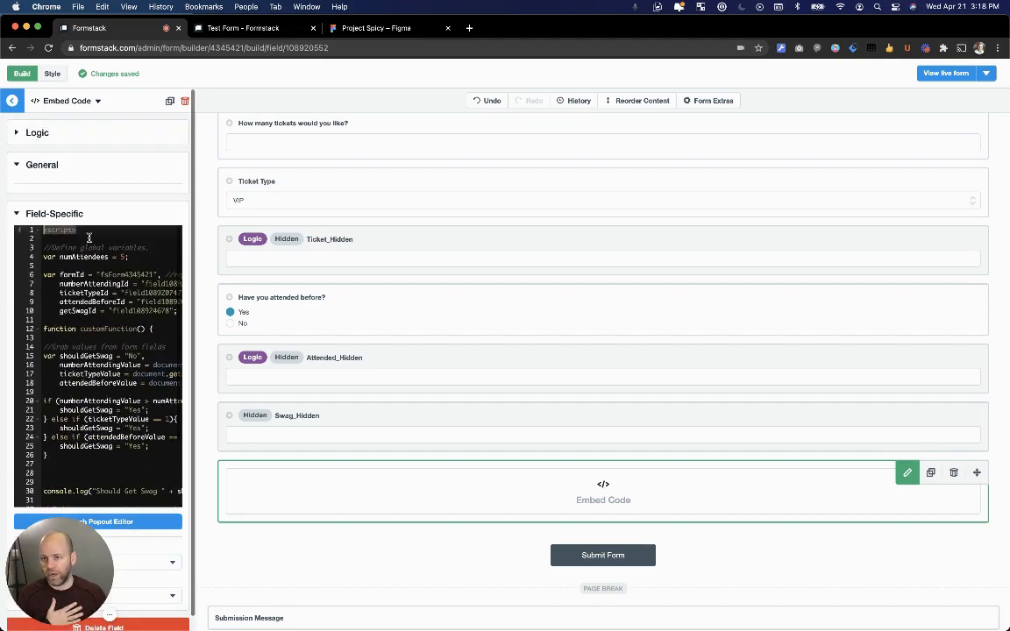
{"action": "scroll", "coordinate": [96, 395], "scroll_direction": "down", "scroll_amount": 5}
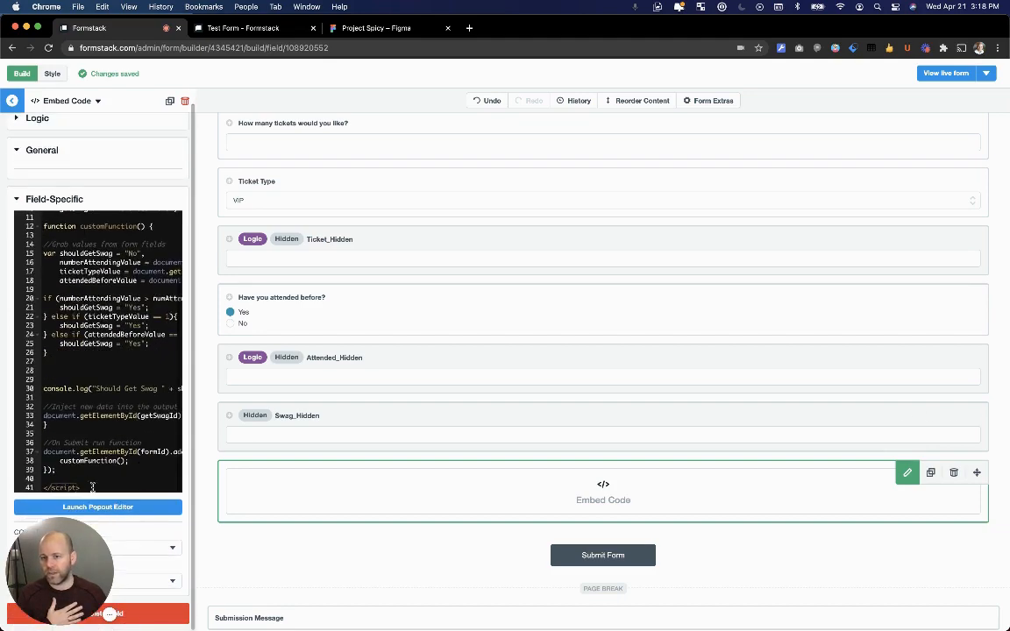
{"action": "left_click", "coordinate": [44, 478]}
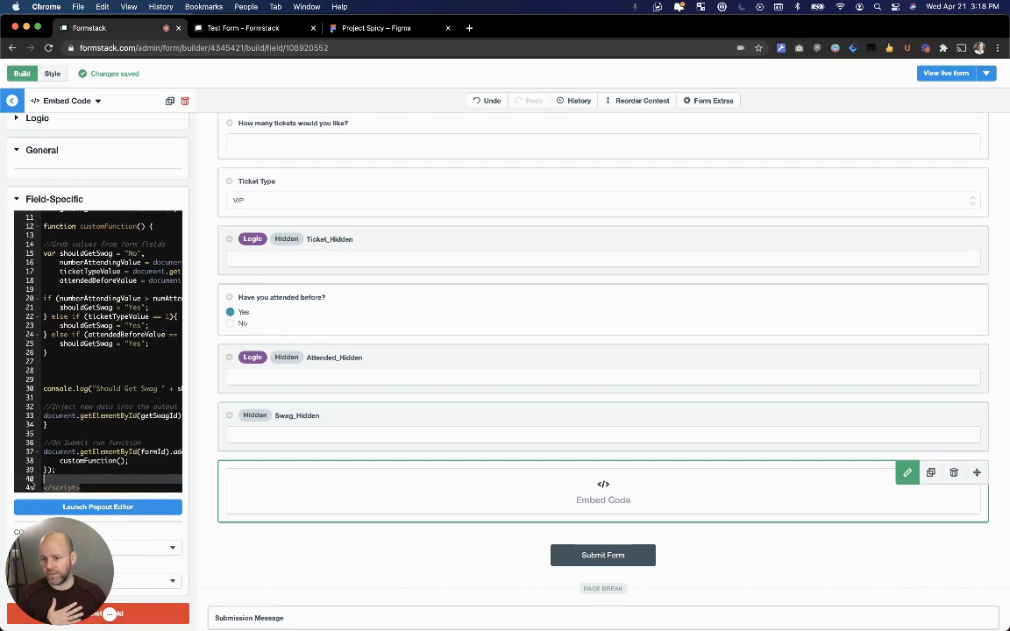